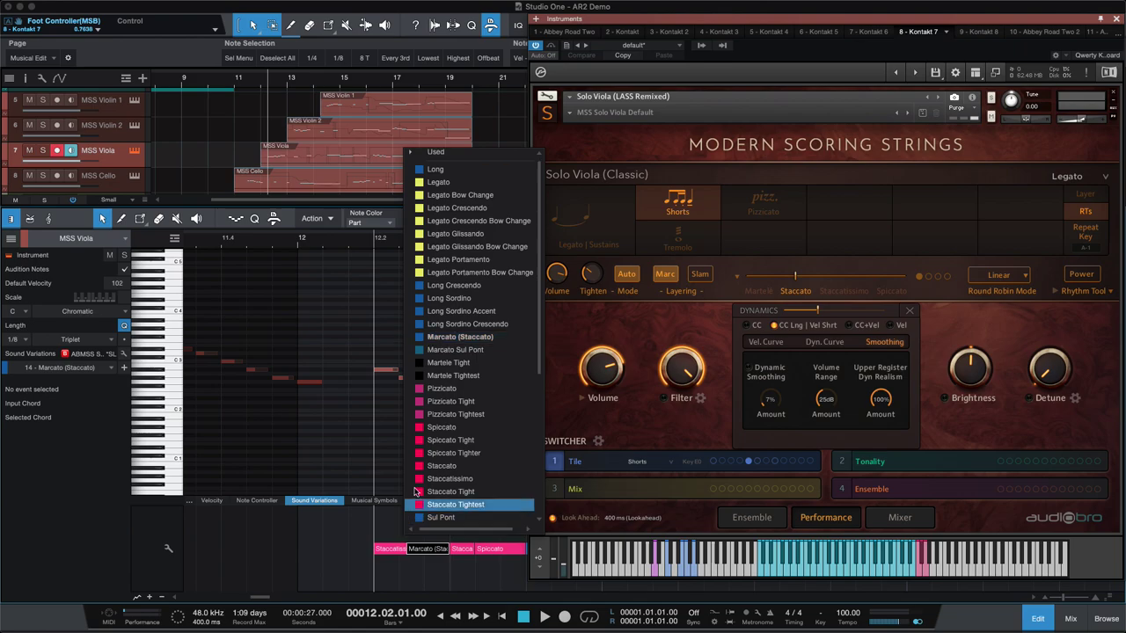
Change the Marcato (Staccato) variation near the start of the viola phrase at bar 12, beat 2 to Spiccato and audition it.
{"action": "left_click", "coordinate": [441, 430]}
{"action": "key", "text": "space"}
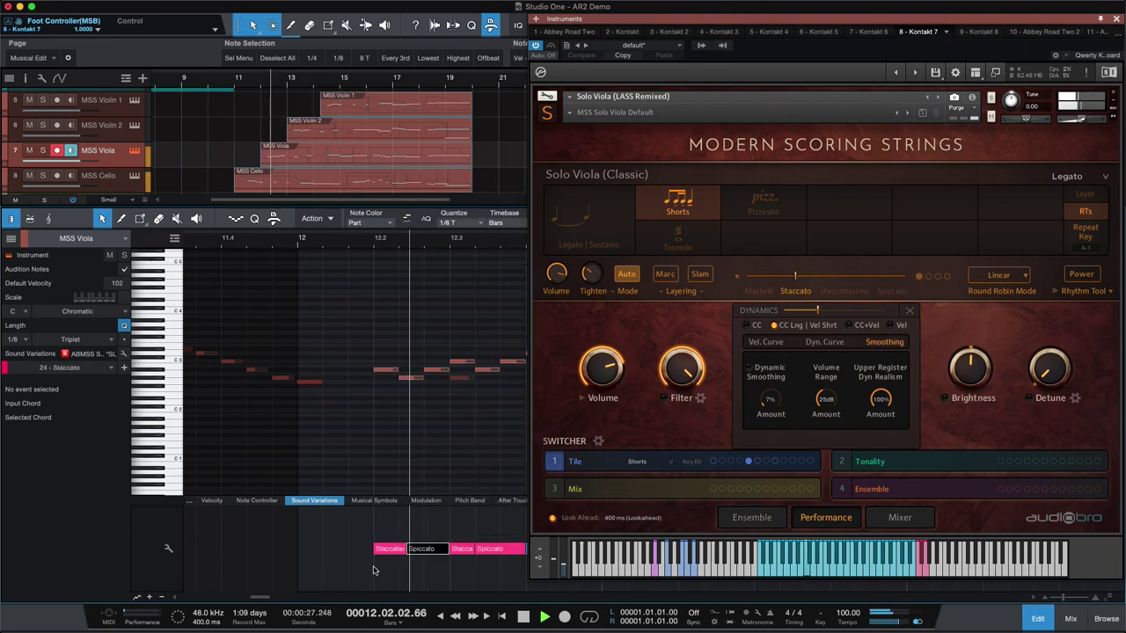
{"action": "key", "text": "space"}
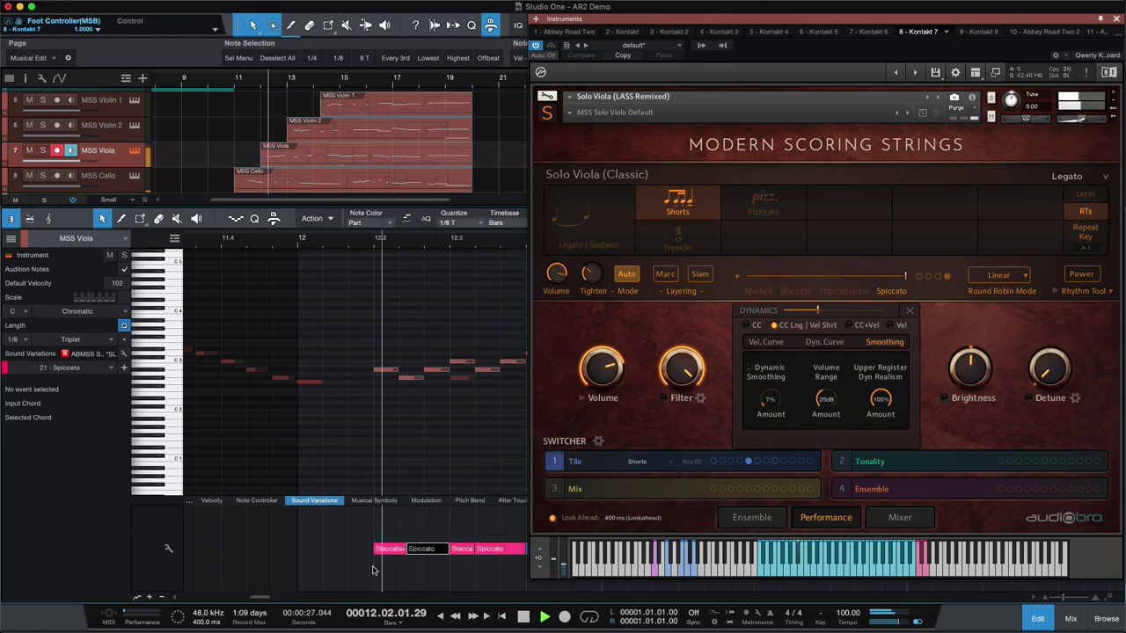
Remove the Staccatissimo variation at the start of the viola phrase, extend Spiccato over its span, and play the phrase back.
{"action": "key", "text": "Delete"}
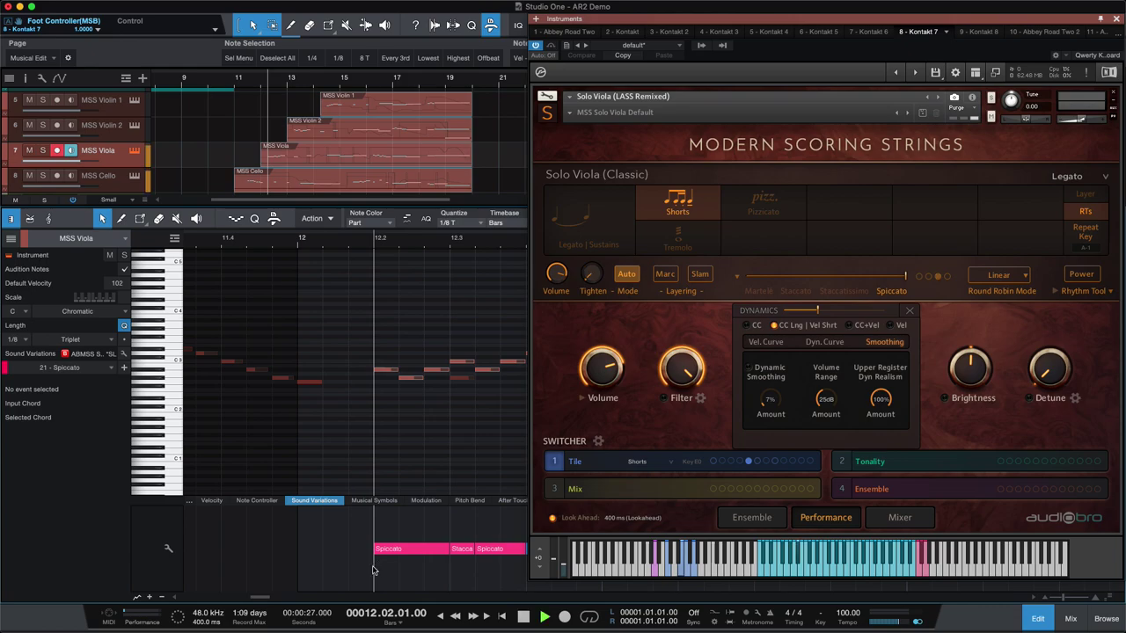
{"action": "key", "text": "space"}
{"action": "key", "text": "space"}
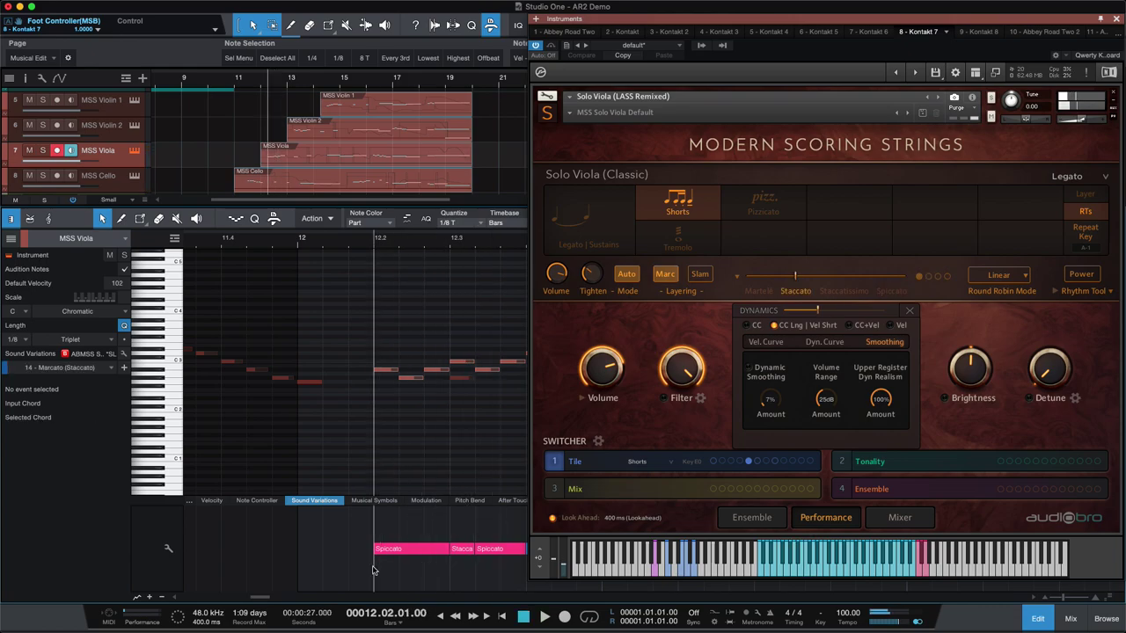
{"action": "key", "text": "space"}
{"action": "key", "text": "space"}
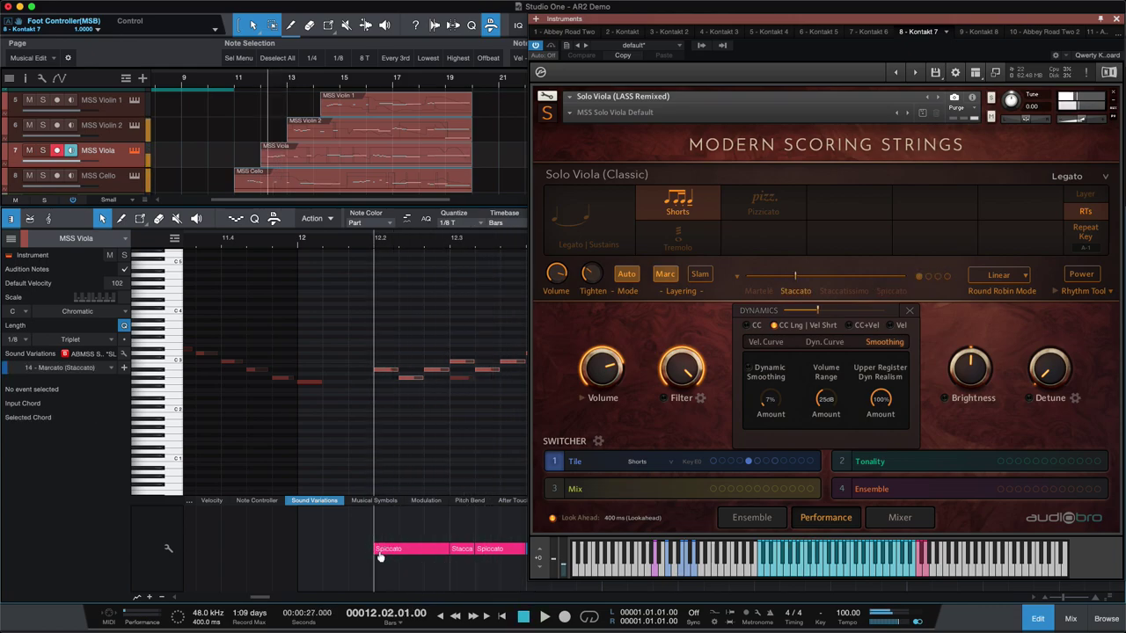
Start the first Spiccato variation at the phrase's second note, insert a Staccatissimo variation on the first note, and audition it.
{"action": "left_click_drag", "start_coordinate": [370, 549], "coordinate": [398, 549]}
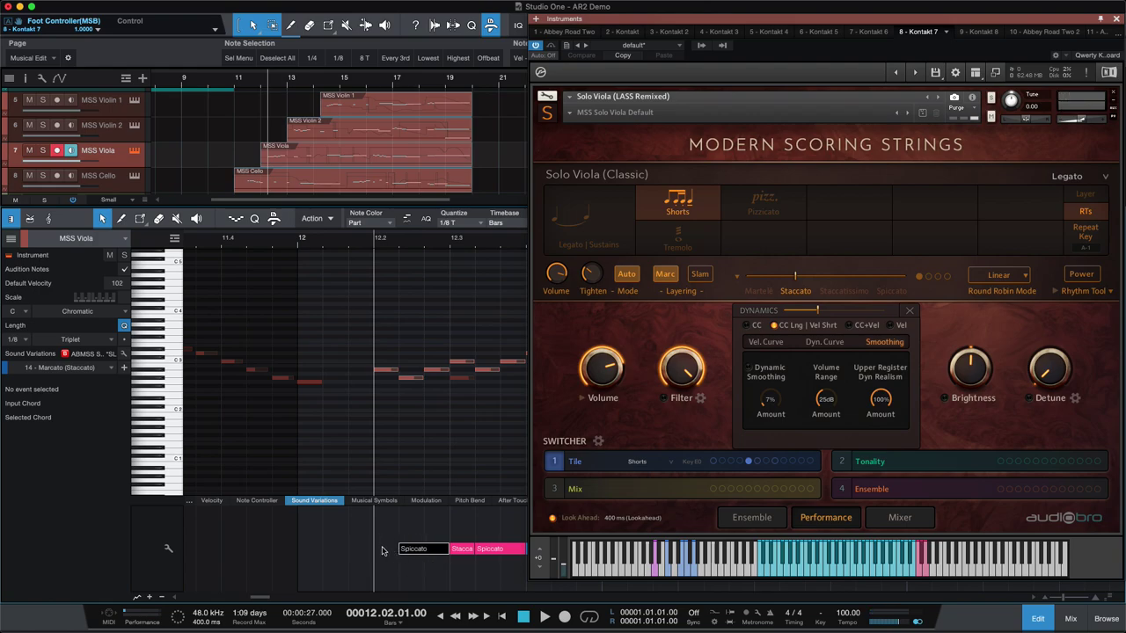
{"action": "left_click", "coordinate": [383, 547]}
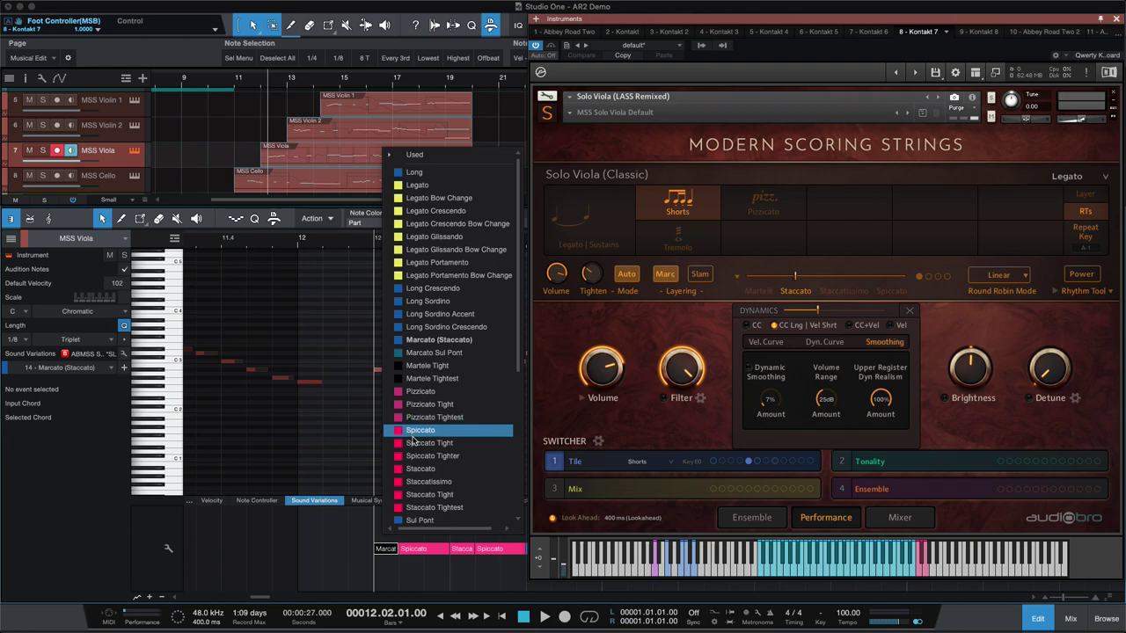
{"action": "left_click", "coordinate": [423, 483]}
{"action": "key", "text": "space"}
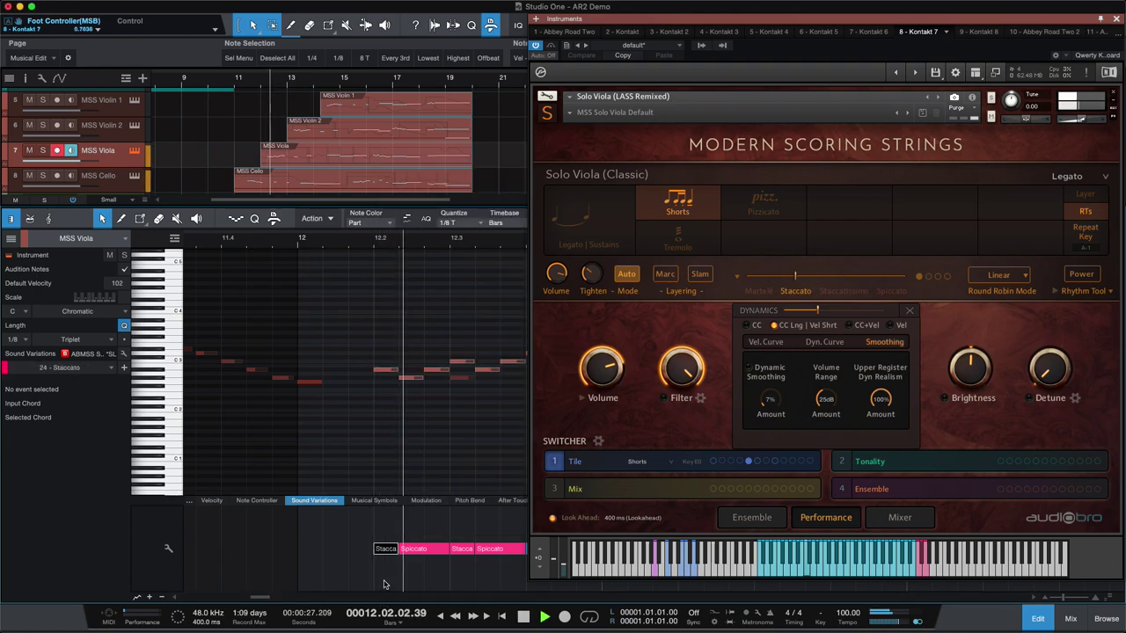
{"action": "key", "text": "space"}
Show the viola notes' velocities and play the phrase from bar 12, beat 2.
{"action": "left_click", "coordinate": [212, 501]}
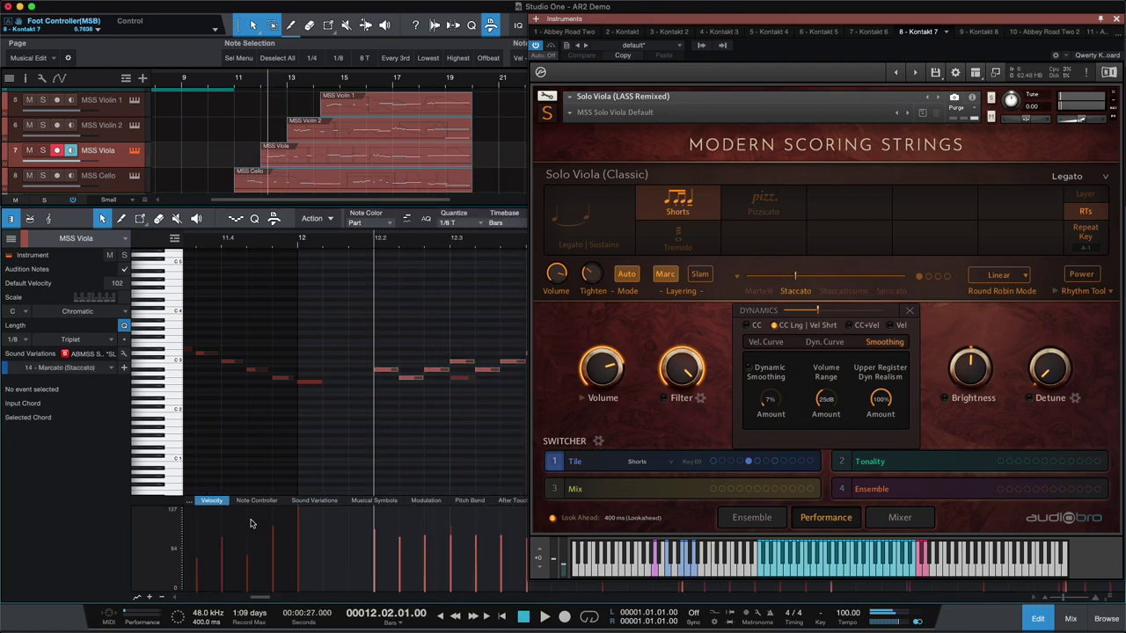
{"action": "key", "text": "space"}
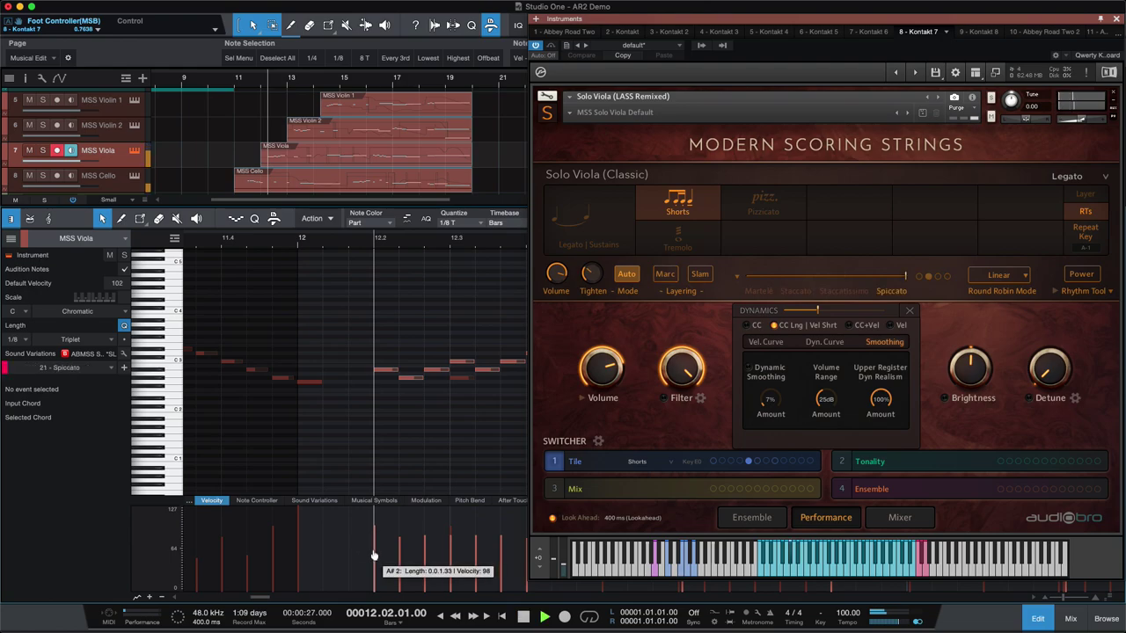
{"action": "key", "text": "space"}
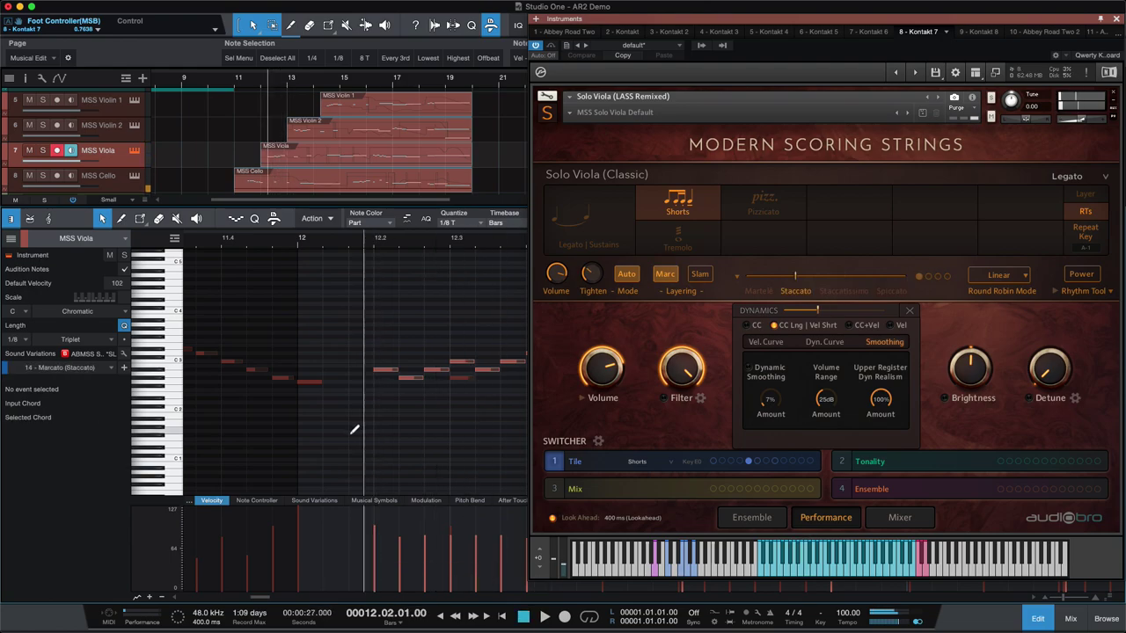
Switch to the MSS Cello part and start playback from bar 11, beat 3.
{"action": "scroll", "coordinate": [353, 432], "scroll_direction": "down", "scroll_amount": 5}
{"action": "scroll", "coordinate": [353, 431], "scroll_direction": "up", "scroll_amount": 3}
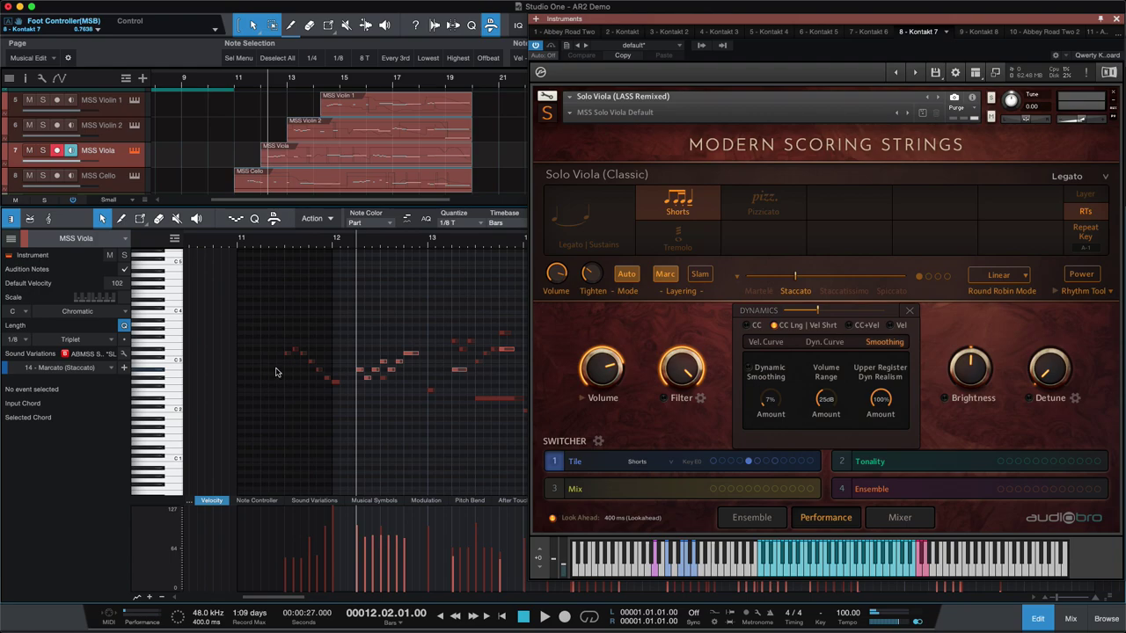
{"action": "key", "text": "Down"}
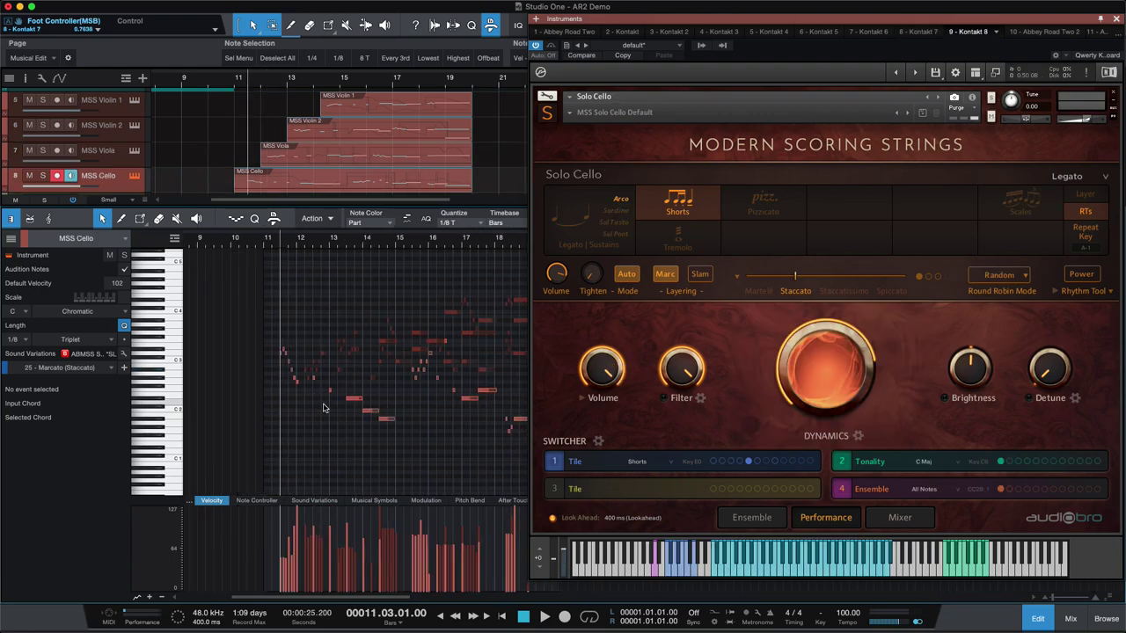
{"action": "scroll", "coordinate": [322, 409], "scroll_direction": "right", "scroll_amount": 3}
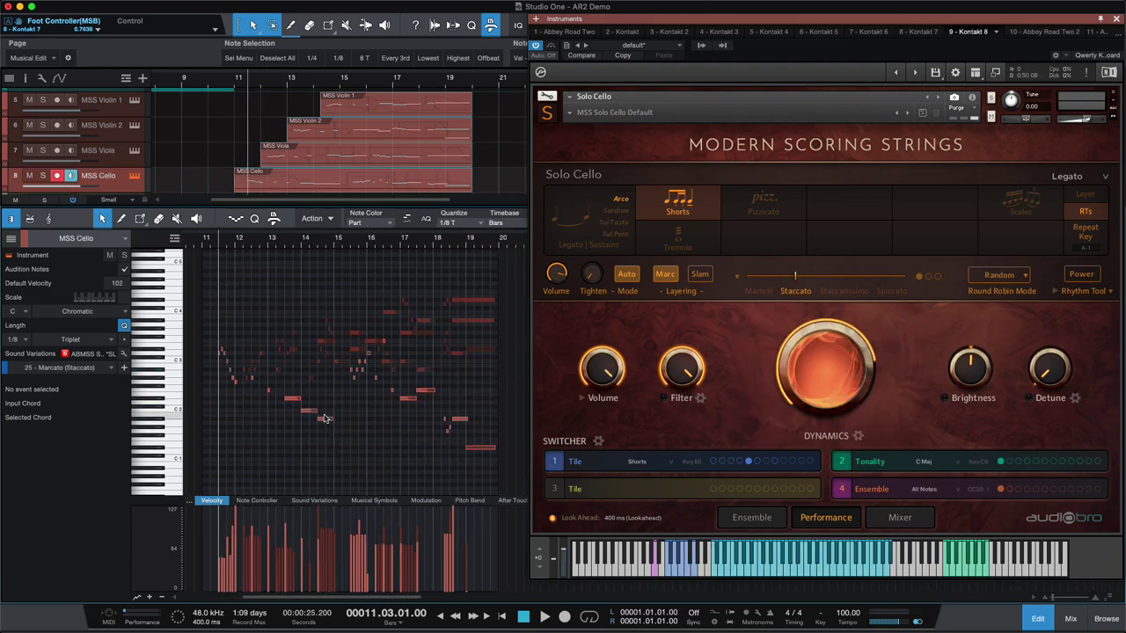
{"action": "key", "text": "space"}
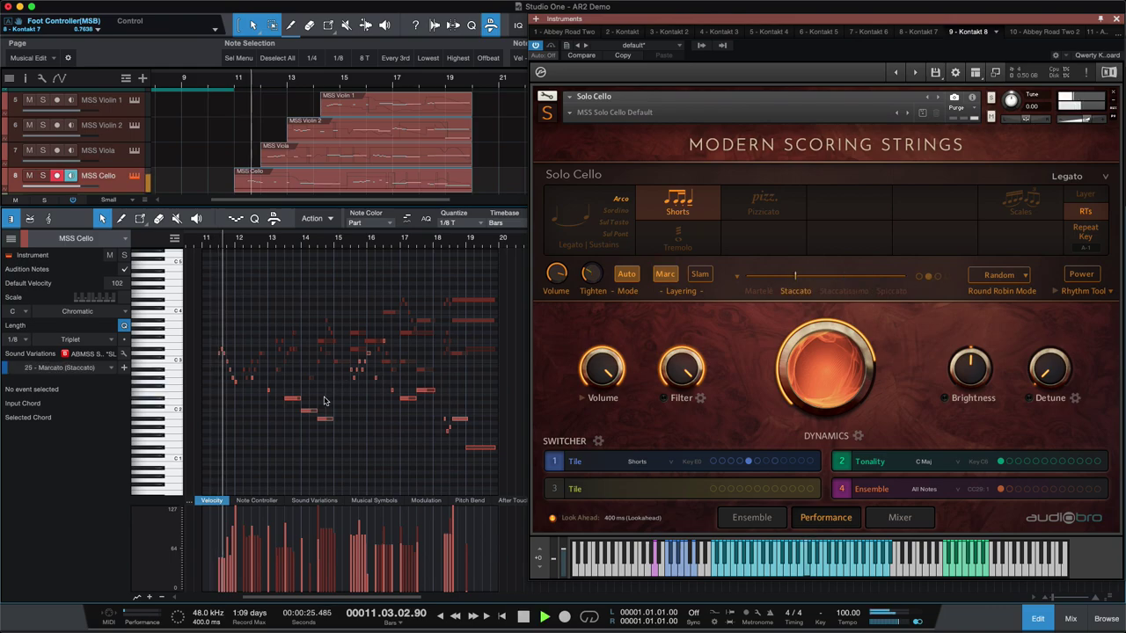
Display the Violin 1, Violin 2, Viola and Cello parts together in score notation and close the instrument window.
{"action": "left_click", "coordinate": [49, 218]}
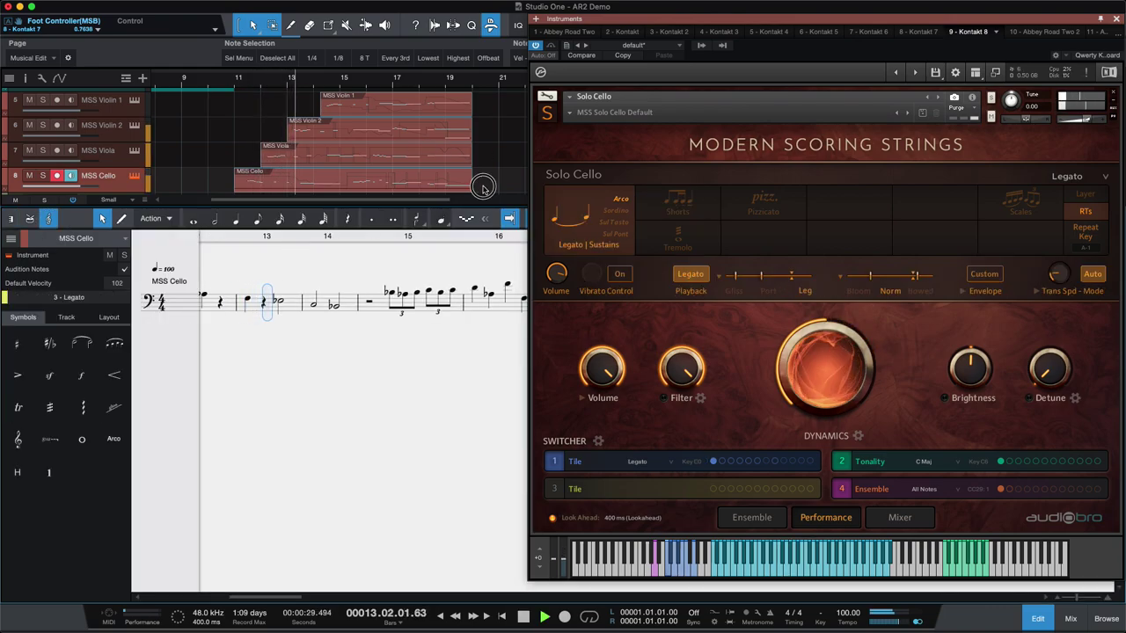
{"action": "left_click_drag", "start_coordinate": [483, 188], "coordinate": [438, 77]}
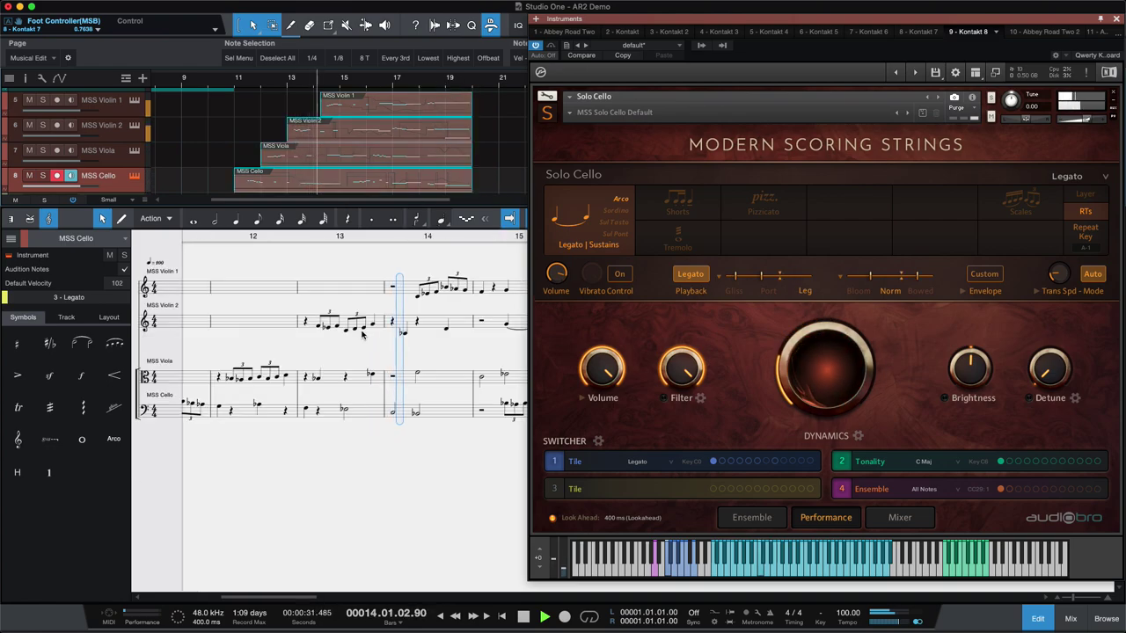
{"action": "scroll", "coordinate": [362, 333], "scroll_direction": "up", "scroll_amount": 2}
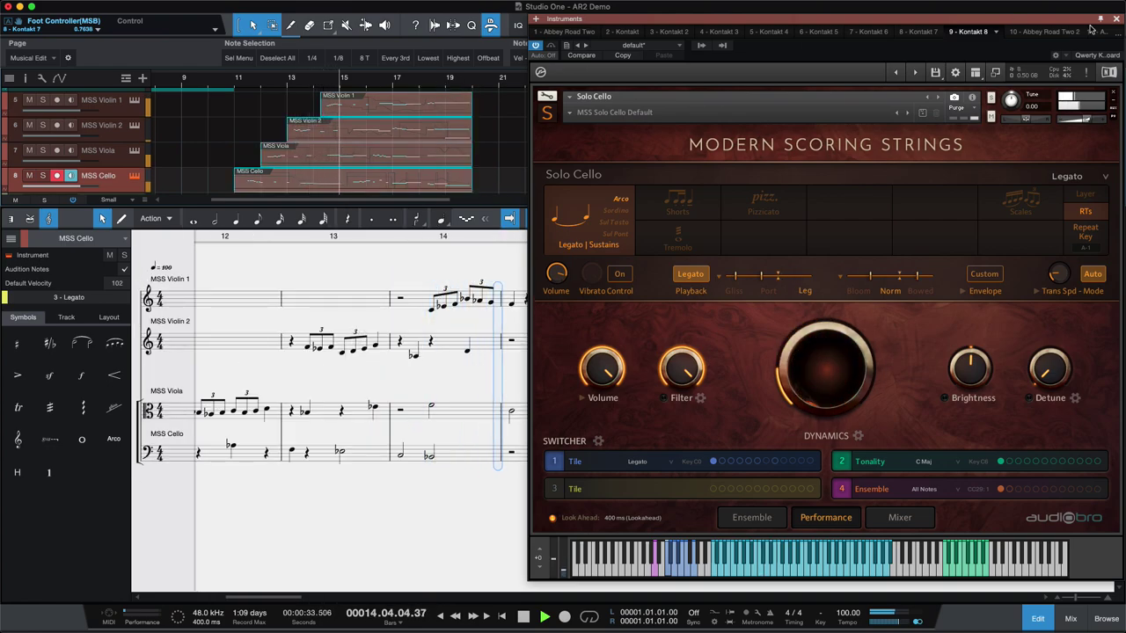
{"action": "left_click", "coordinate": [1117, 19]}
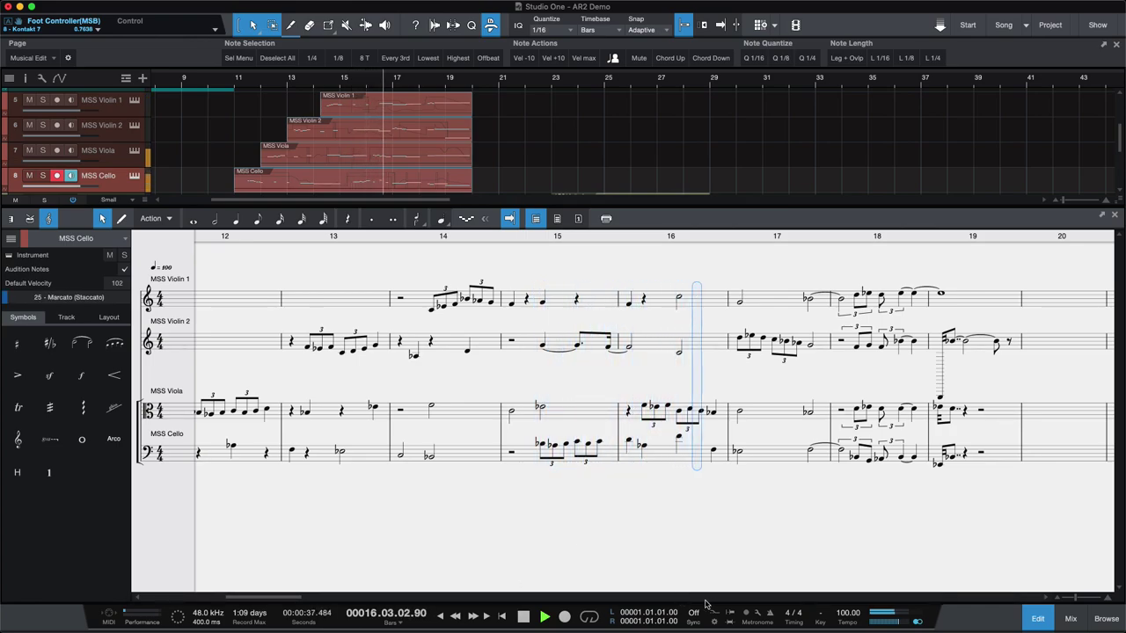
Try A♭ as the song key, stop playback, and set the key to E♭.
{"action": "left_click", "coordinate": [821, 615]}
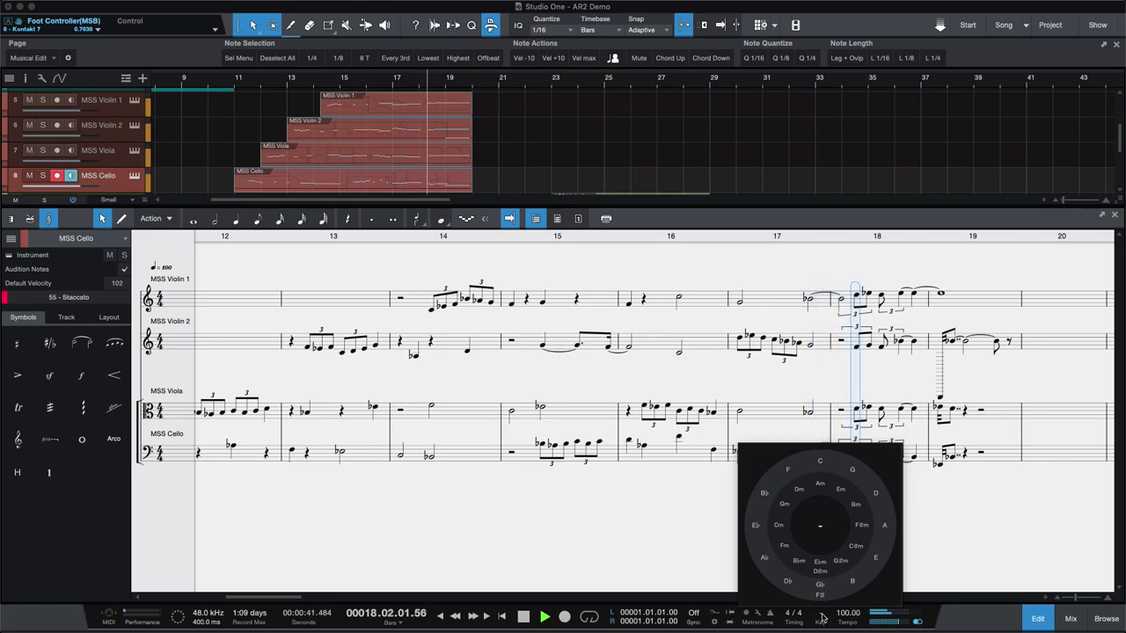
{"action": "left_click", "coordinate": [765, 557]}
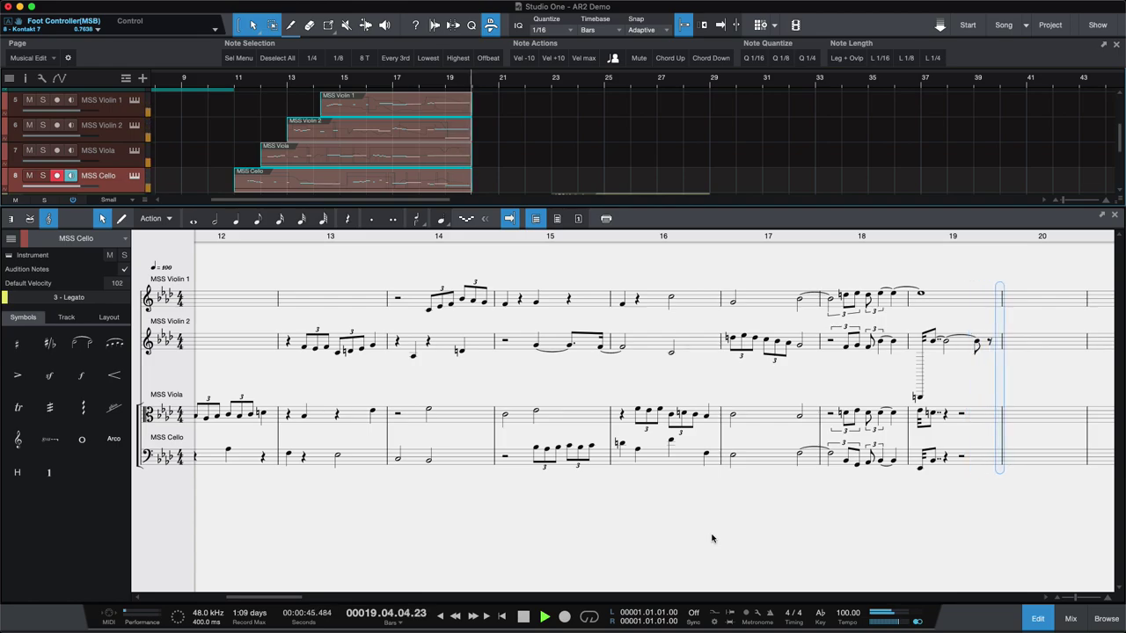
{"action": "key", "text": "space"}
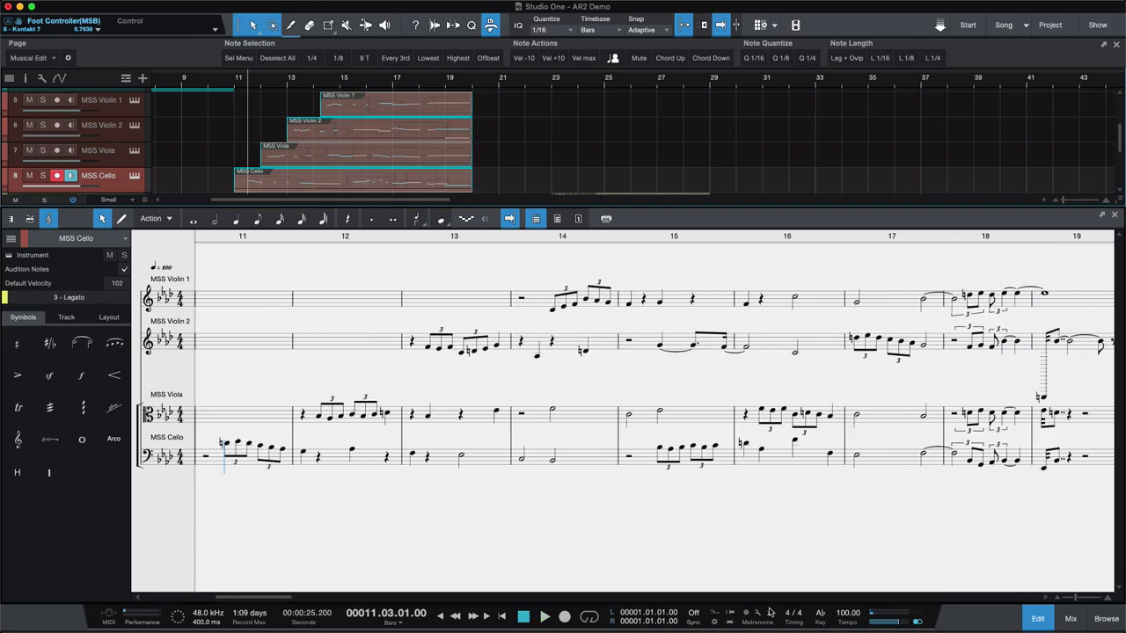
{"action": "left_click", "coordinate": [819, 614]}
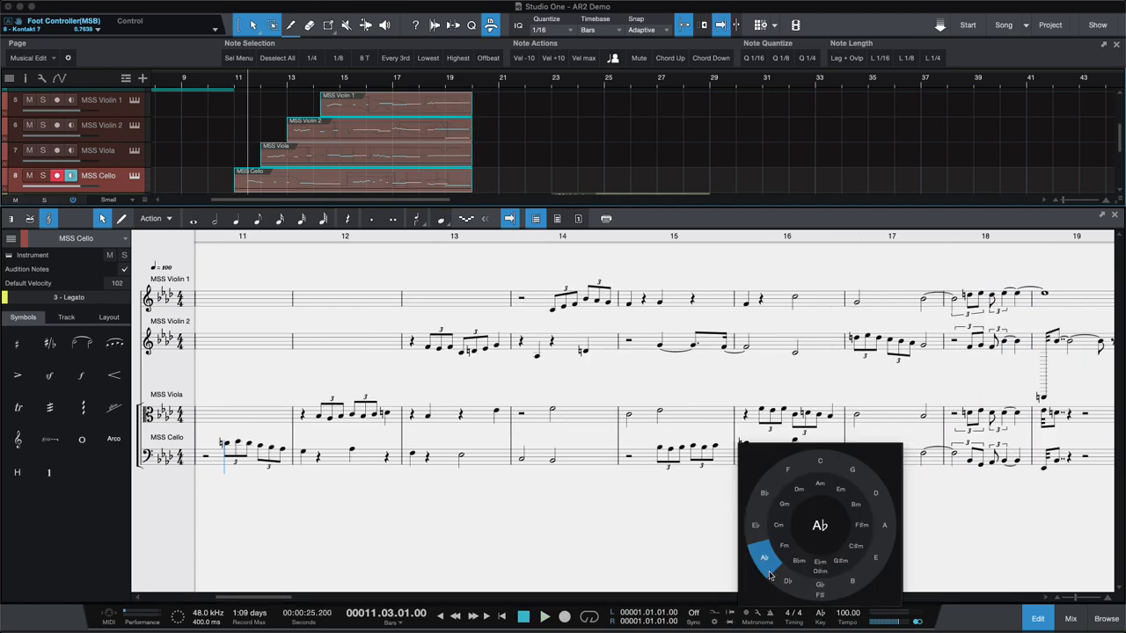
{"action": "left_click", "coordinate": [755, 526]}
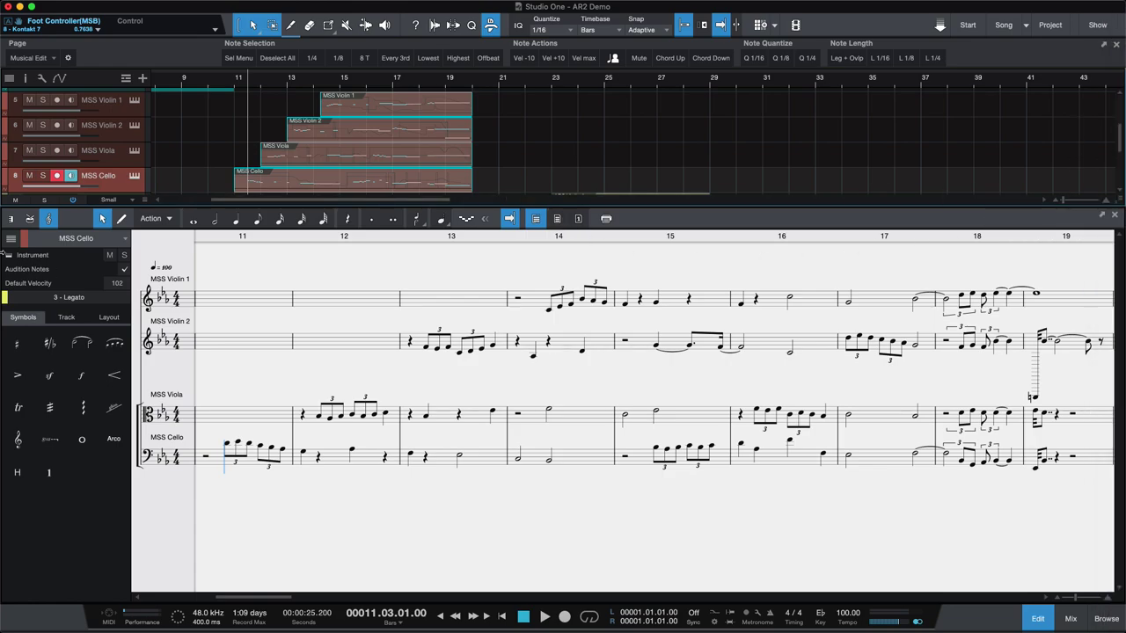
Return to the piano roll and open the MSS Violin 2 part close up around bar 17.
{"action": "left_click", "coordinate": [10, 221]}
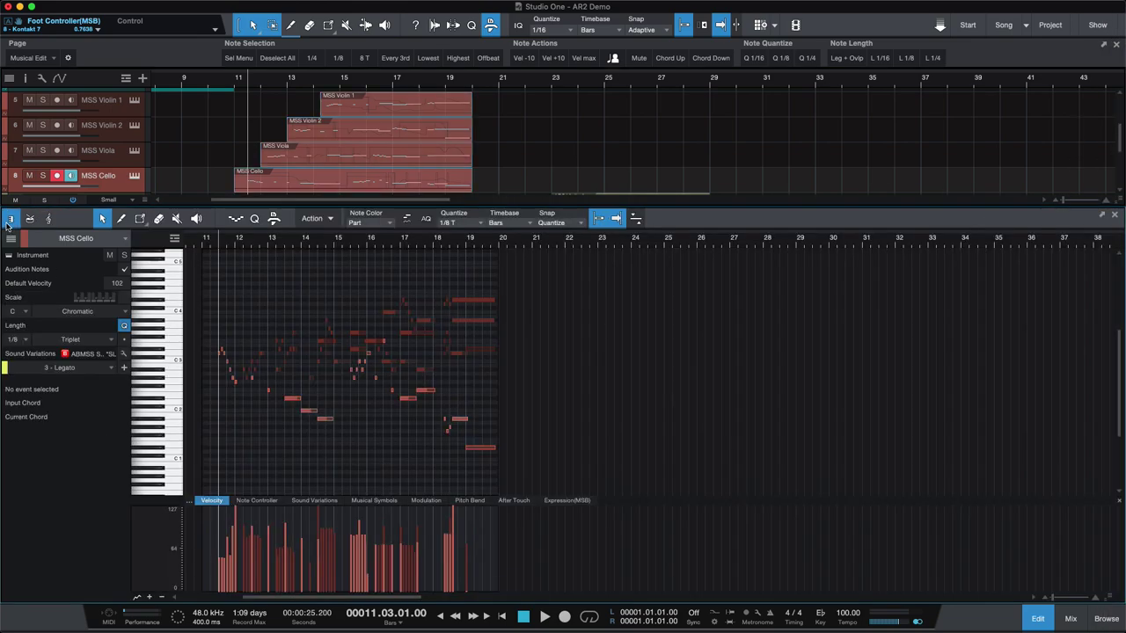
{"action": "left_click", "coordinate": [392, 137]}
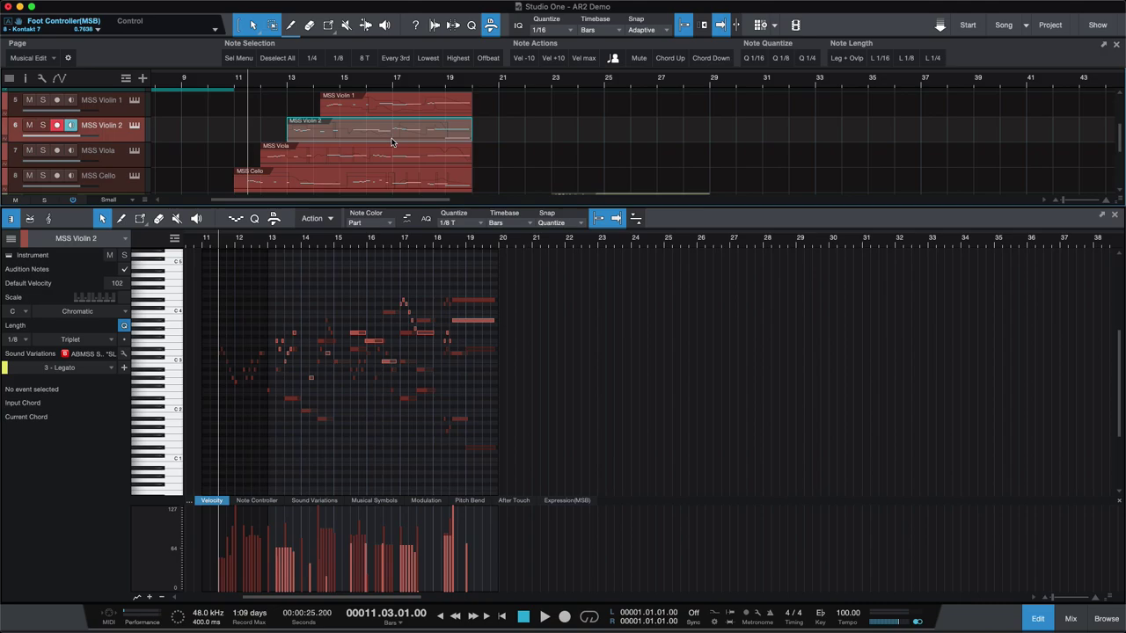
{"action": "left_click", "coordinate": [396, 281]}
{"action": "key", "text": "e"}
{"action": "key", "text": "e"}
{"action": "key", "text": "e"}
{"action": "key", "text": "e"}
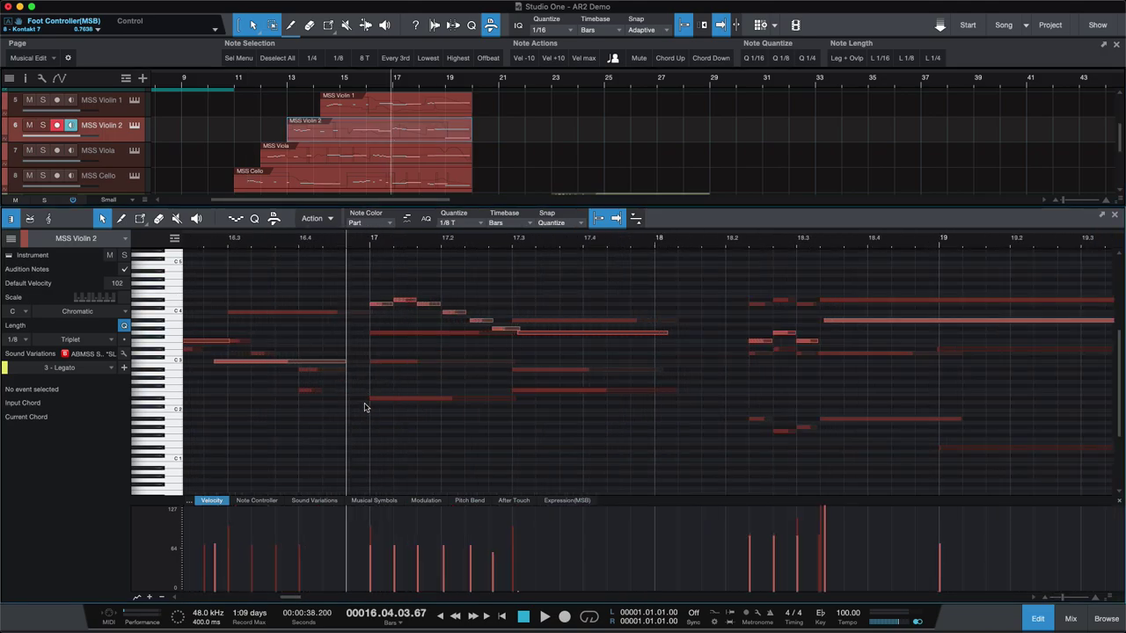
Play back the passage around bar 17 twice with all four string parts sounding.
{"action": "key", "text": "space"}
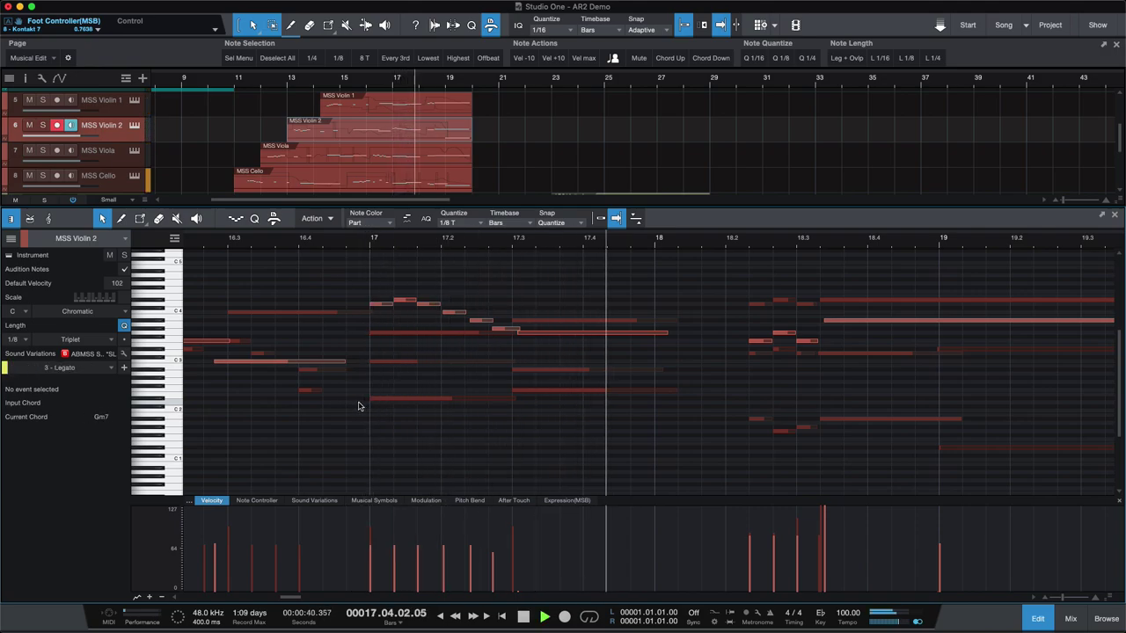
{"action": "key", "text": "space"}
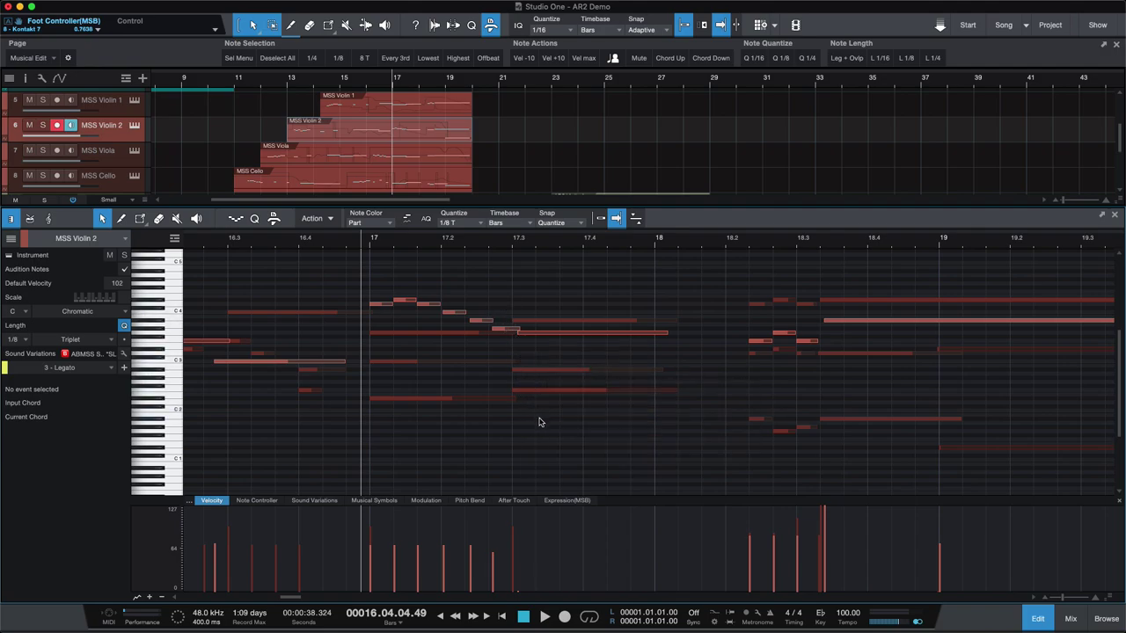
{"action": "key", "text": "space"}
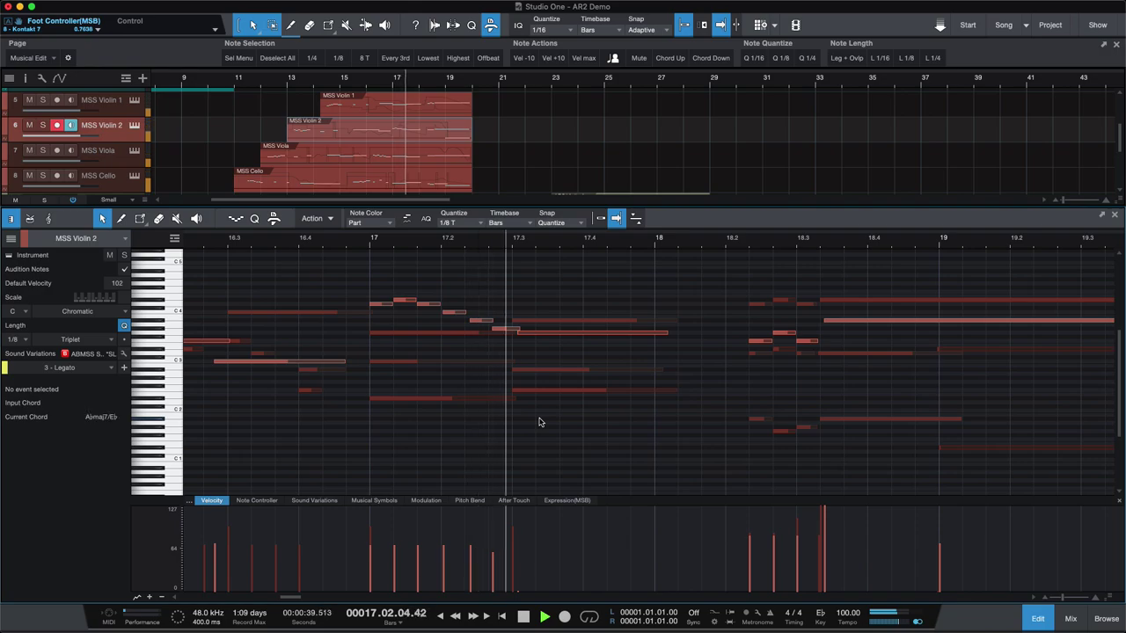
{"action": "key", "text": "space"}
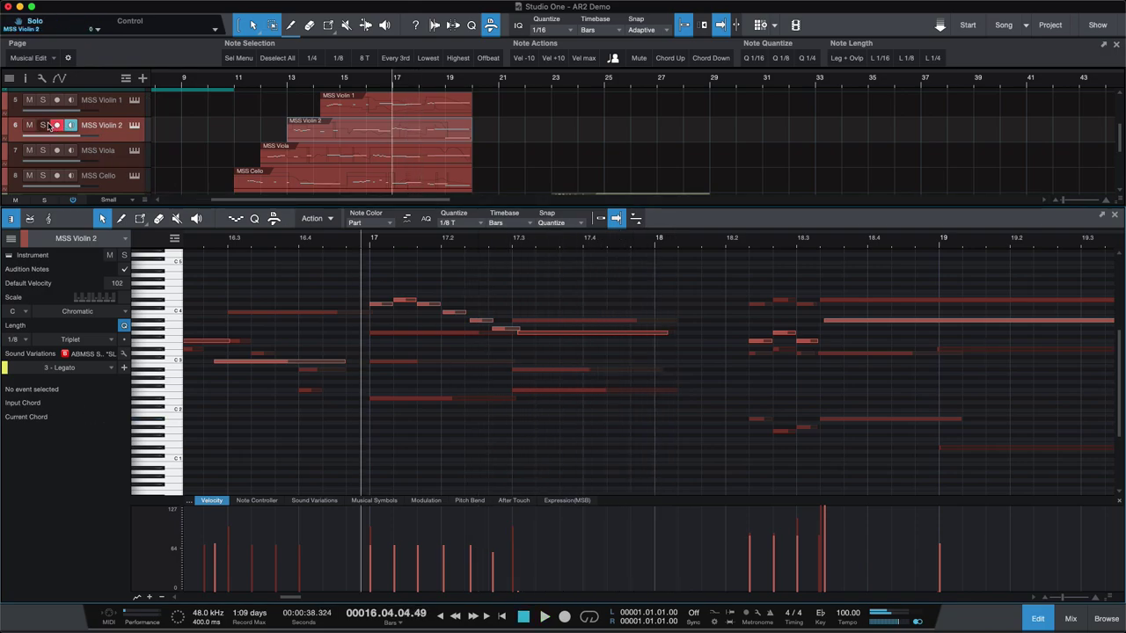
Mute MSS Violin 2 and play the bar 17 passage without it, and replay the passage with the track unmuted.
{"action": "left_click", "coordinate": [30, 126]}
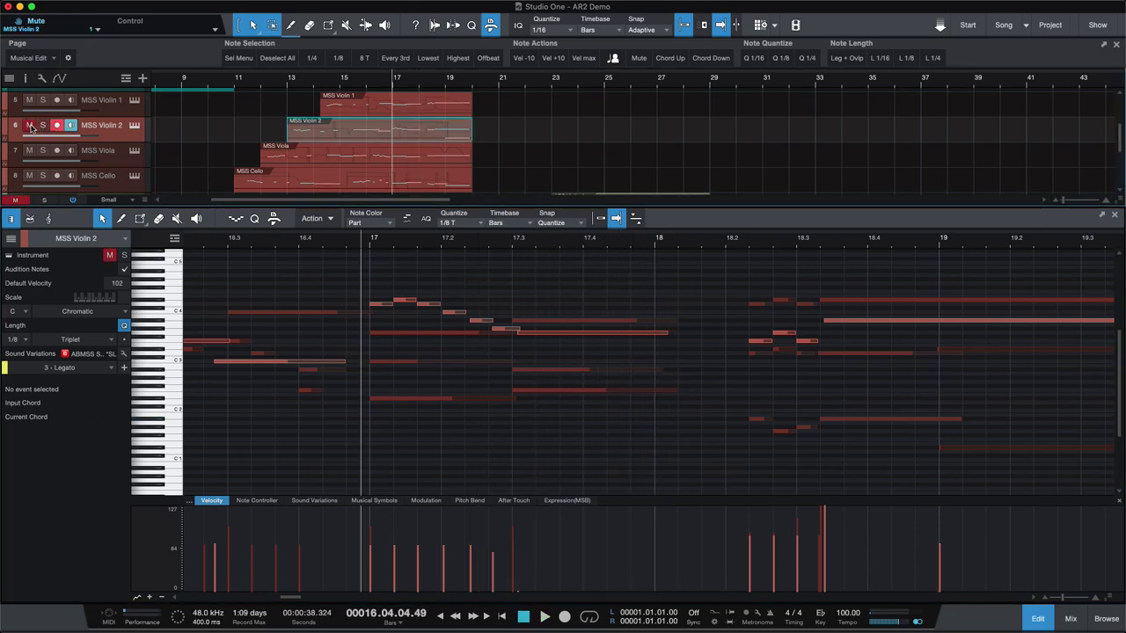
{"action": "key", "text": "space"}
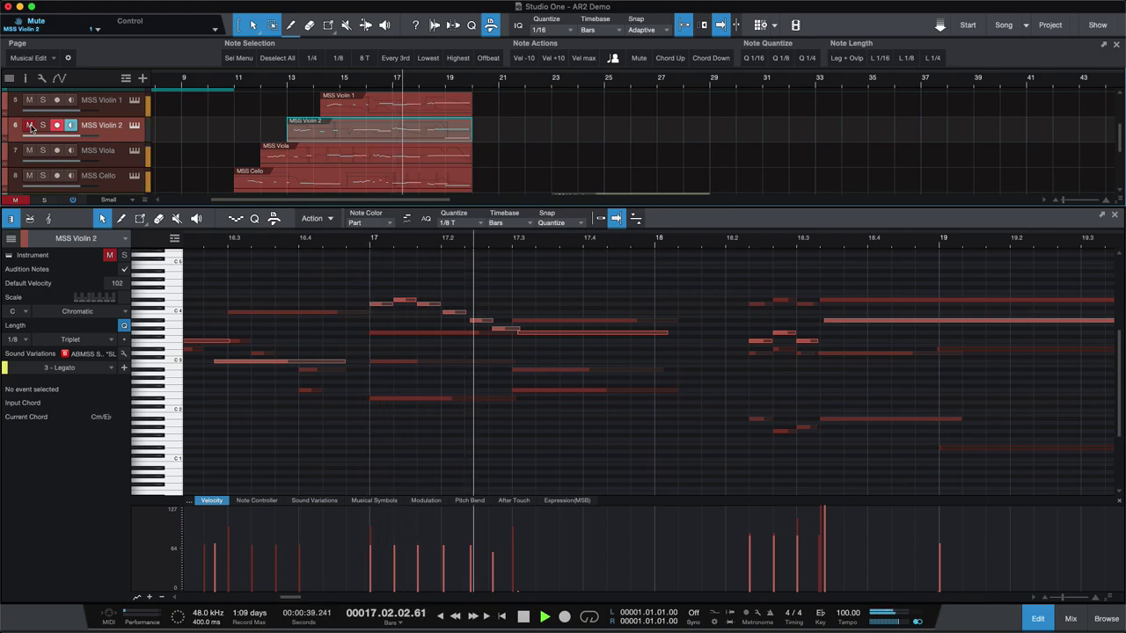
{"action": "key", "text": "space"}
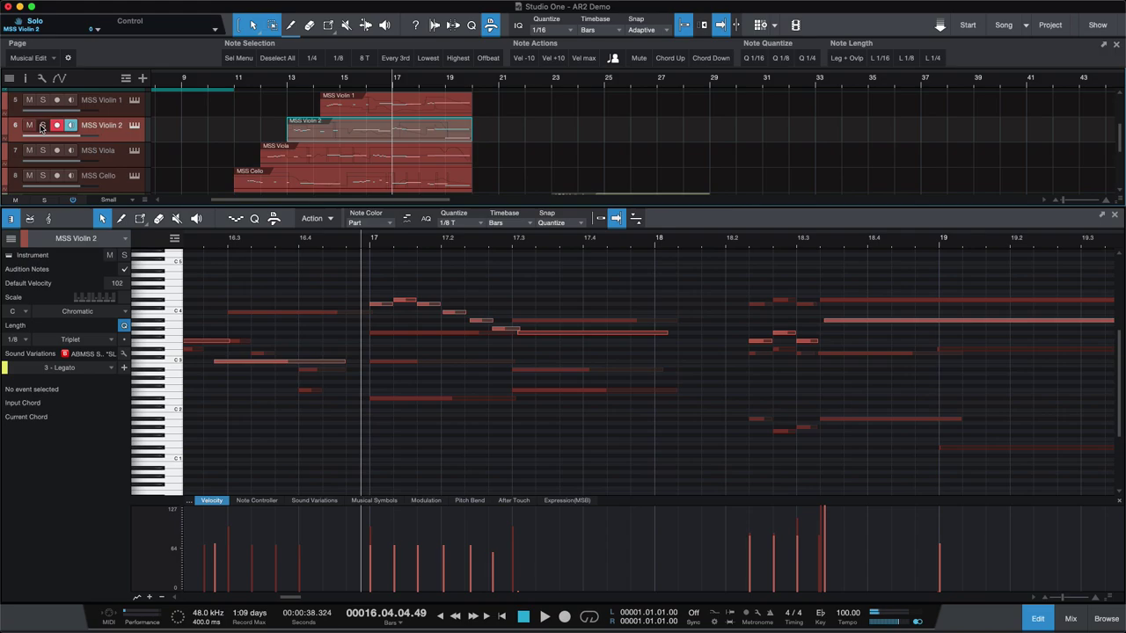
{"action": "key", "text": "space"}
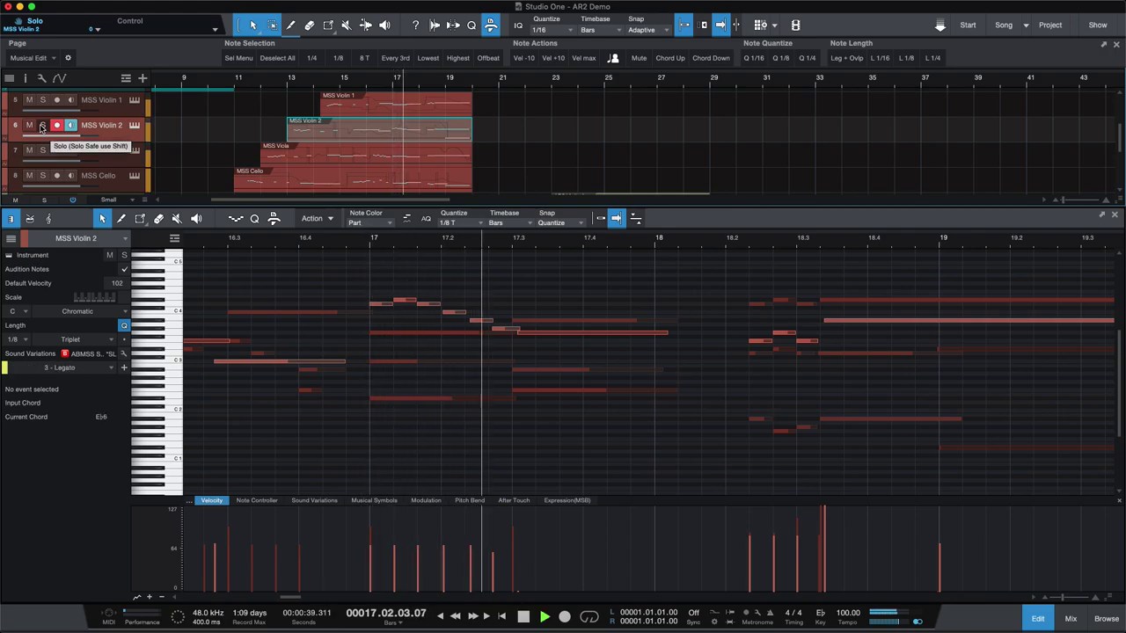
Stop playback, replay the string passage around bar 17 once more, and stop it again.
{"action": "key", "text": "space"}
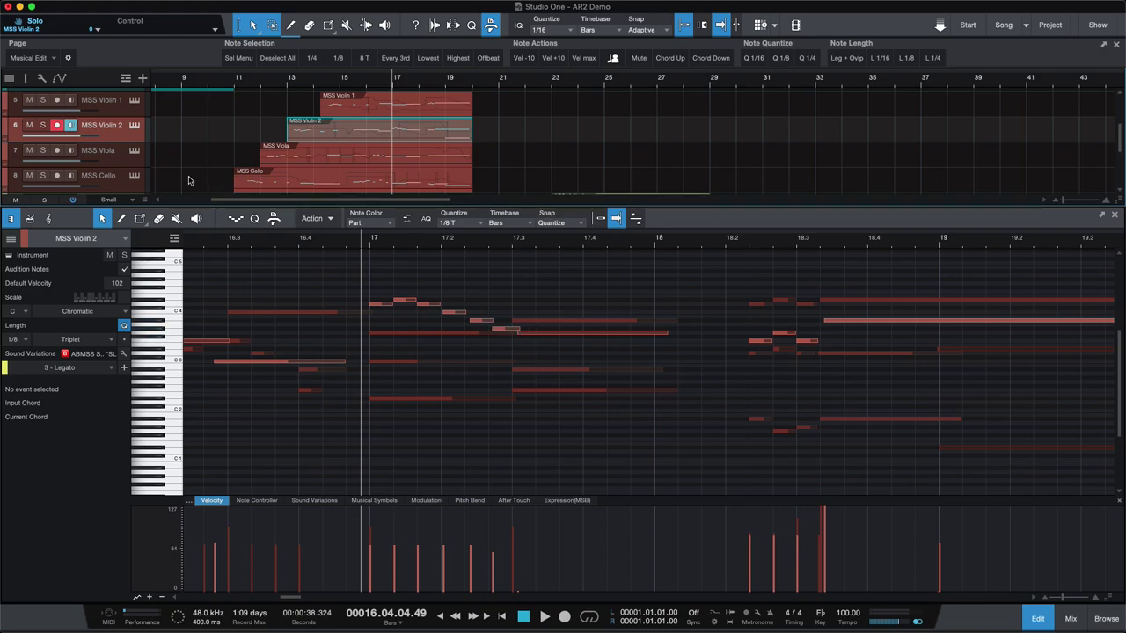
{"action": "key", "text": "space"}
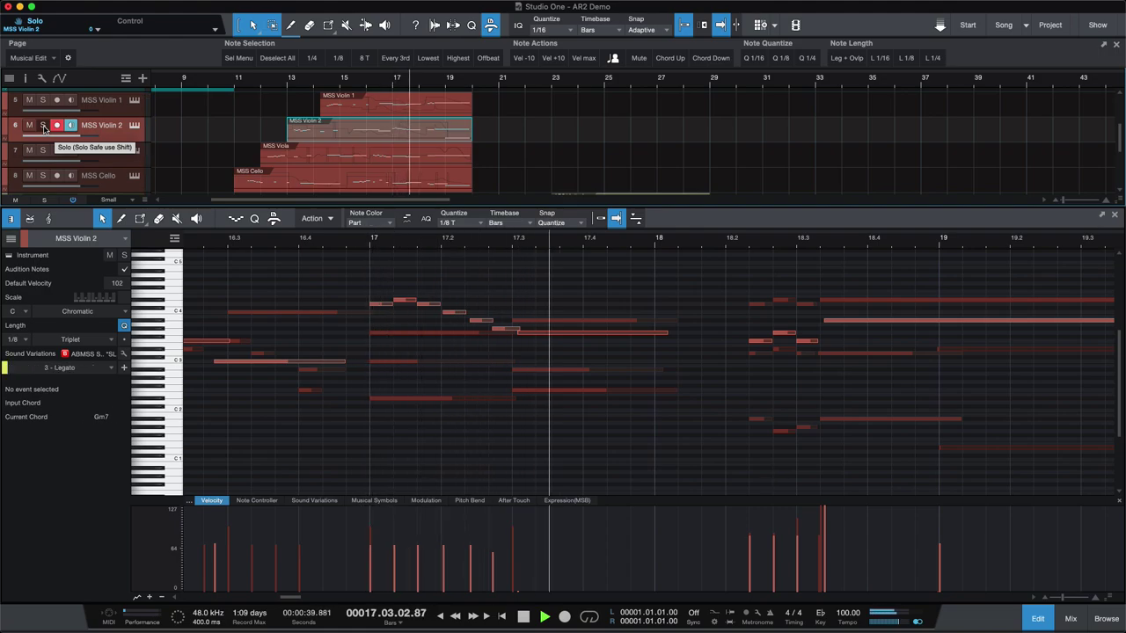
{"action": "key", "text": "space"}
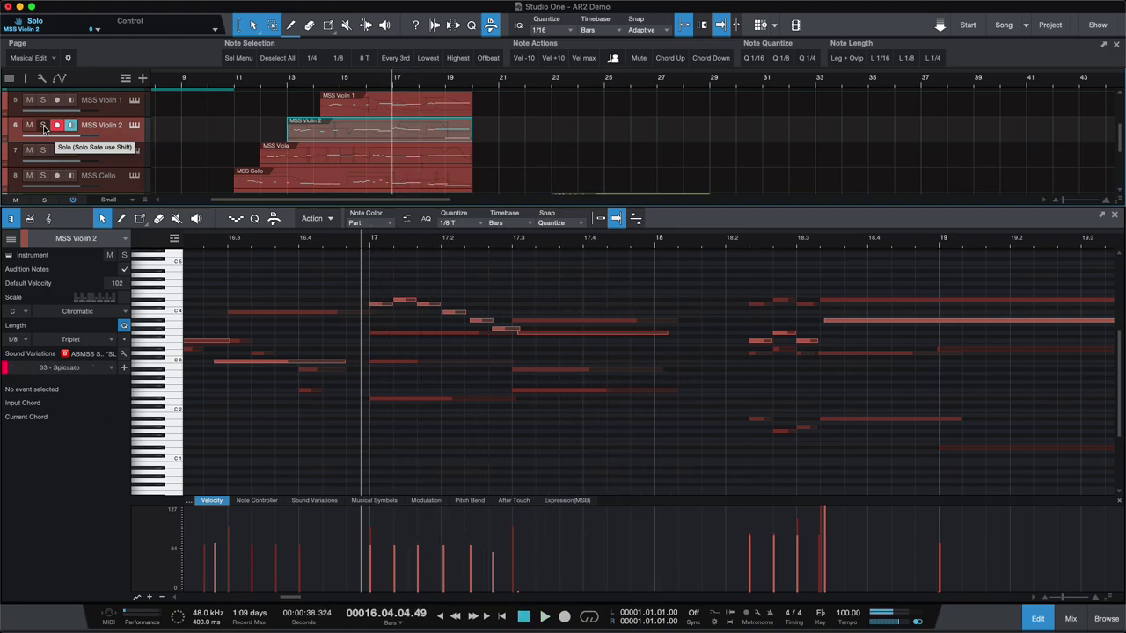
Inspect the Expression(MSB) curve and the Modulation curve of MSS Violin 2 around bar 17.
{"action": "left_click", "coordinate": [586, 502]}
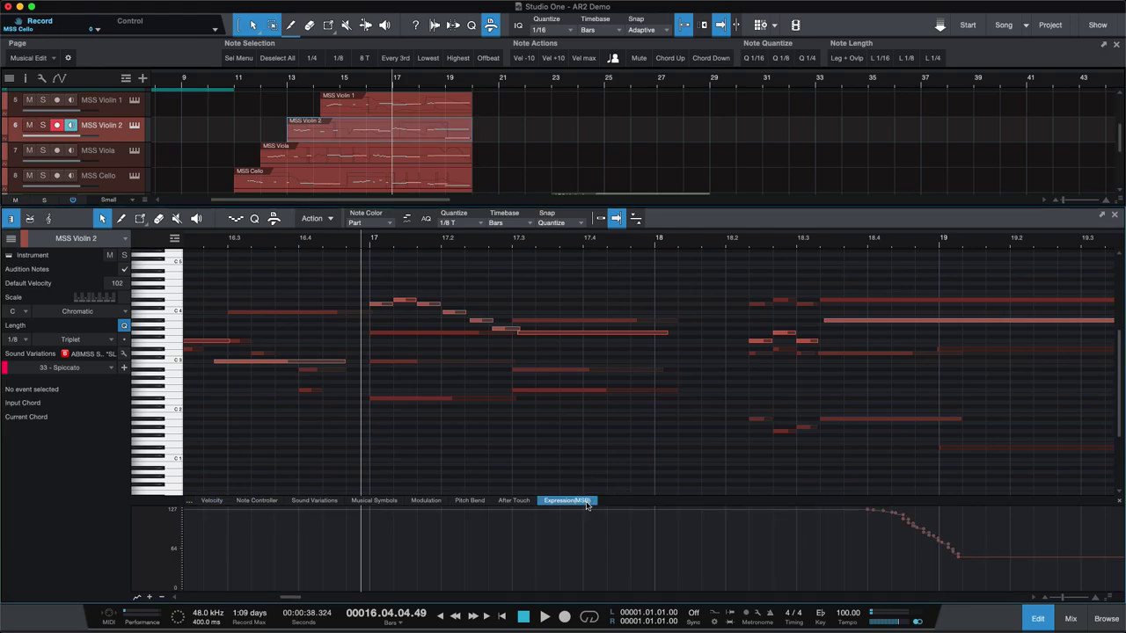
{"action": "left_click", "coordinate": [427, 501]}
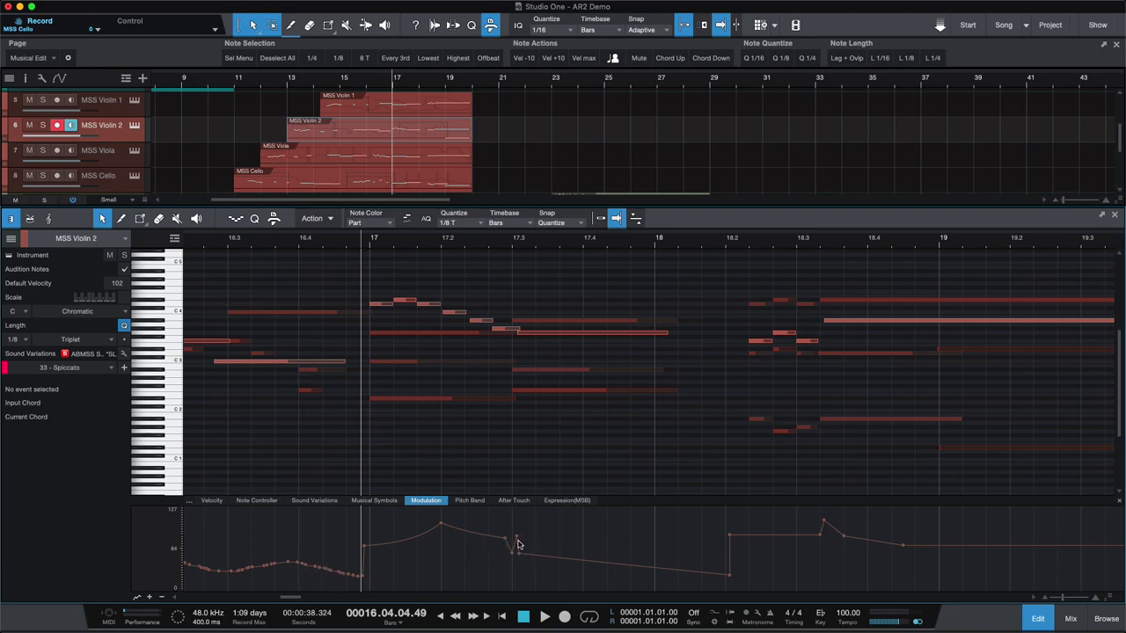
{"action": "left_click_drag", "start_coordinate": [517, 542], "coordinate": [518, 537]}
Place the playback cursor at bar 20.3, select the four AR2 string parts for editing, play their opening, and stop.
{"action": "scroll", "coordinate": [471, 163], "scroll_direction": "down", "scroll_amount": 4}
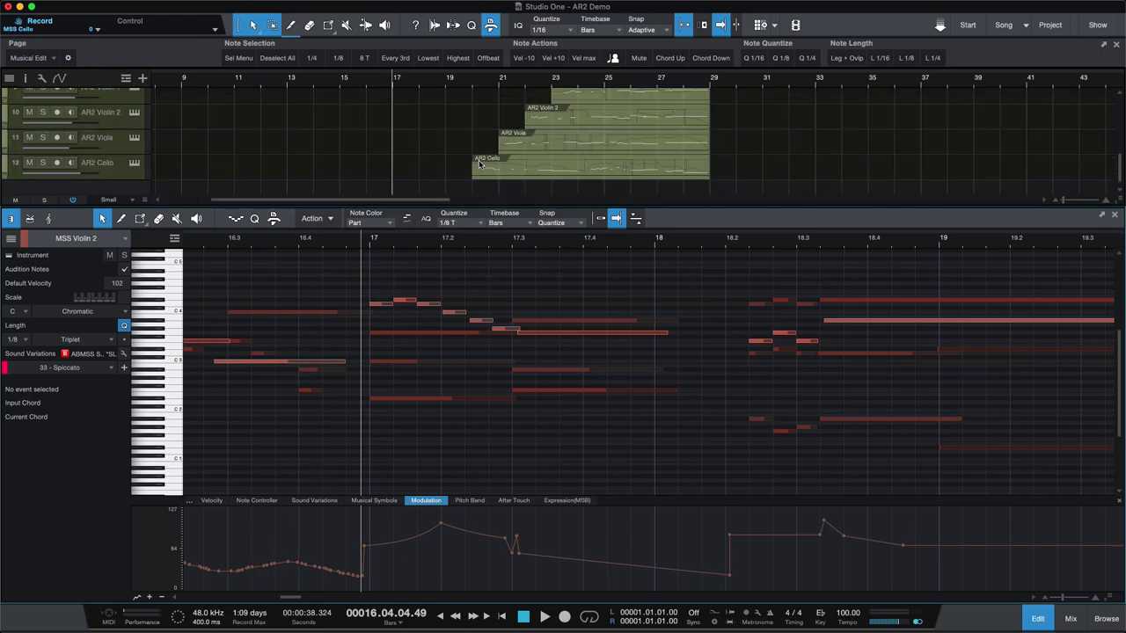
{"action": "left_click", "coordinate": [484, 187]}
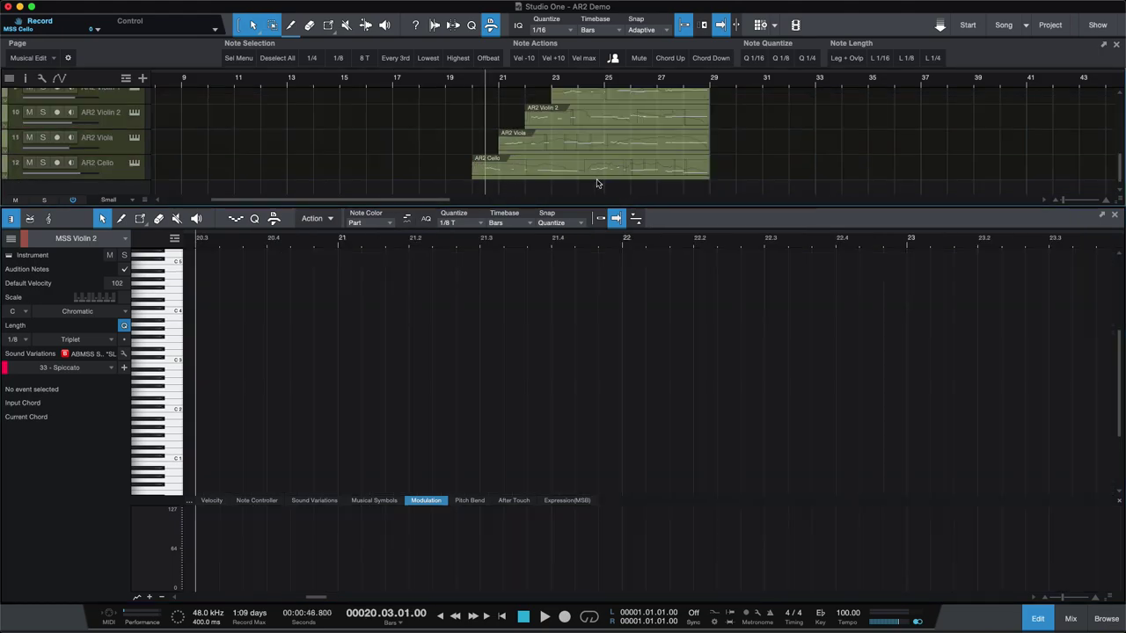
{"action": "left_click_drag", "start_coordinate": [725, 181], "coordinate": [659, 96]}
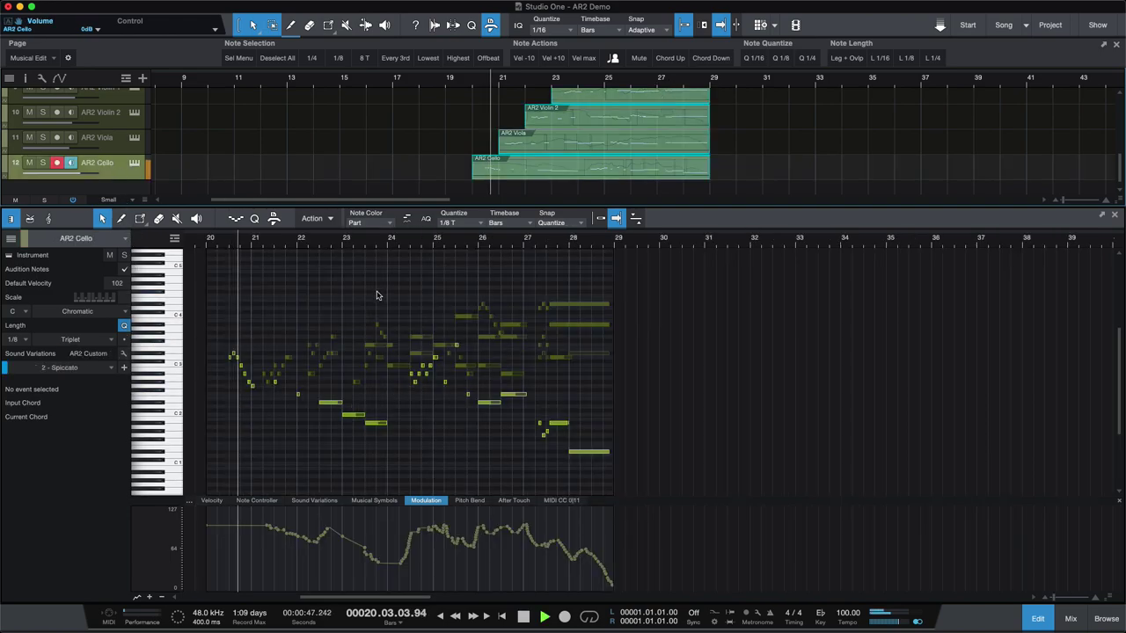
{"action": "key", "text": "space"}
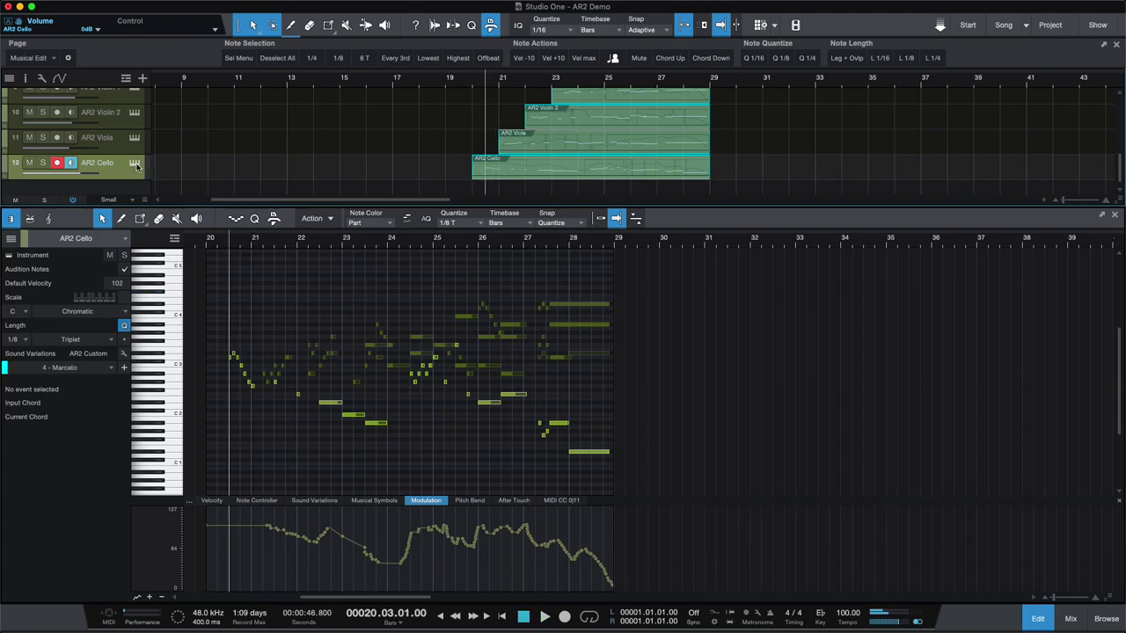
Open the AR2 Cello's Abbey Road Two instrument, inspect its techniques and microphone mixer, and close it.
{"action": "left_click", "coordinate": [136, 165]}
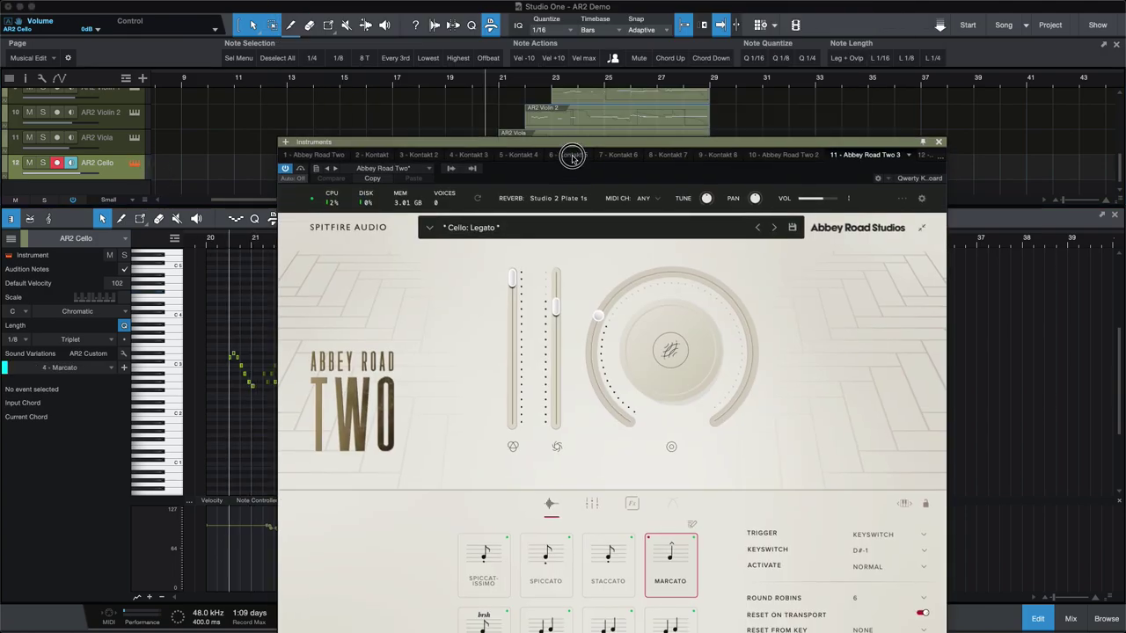
{"action": "left_click_drag", "start_coordinate": [573, 145], "coordinate": [560, 12]}
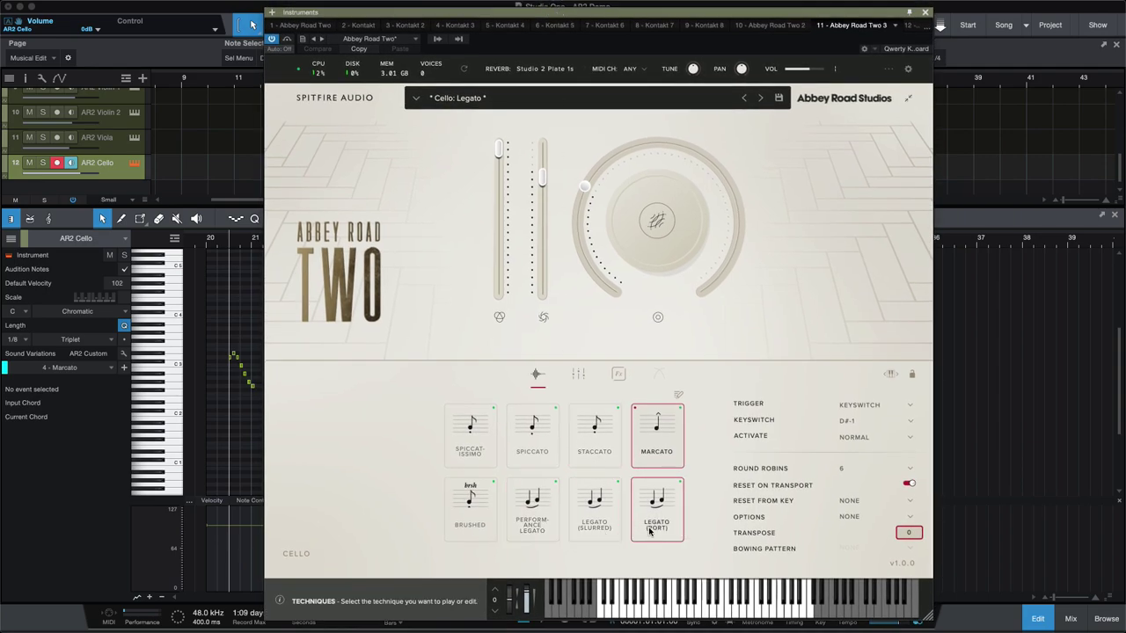
{"action": "left_click", "coordinate": [581, 376]}
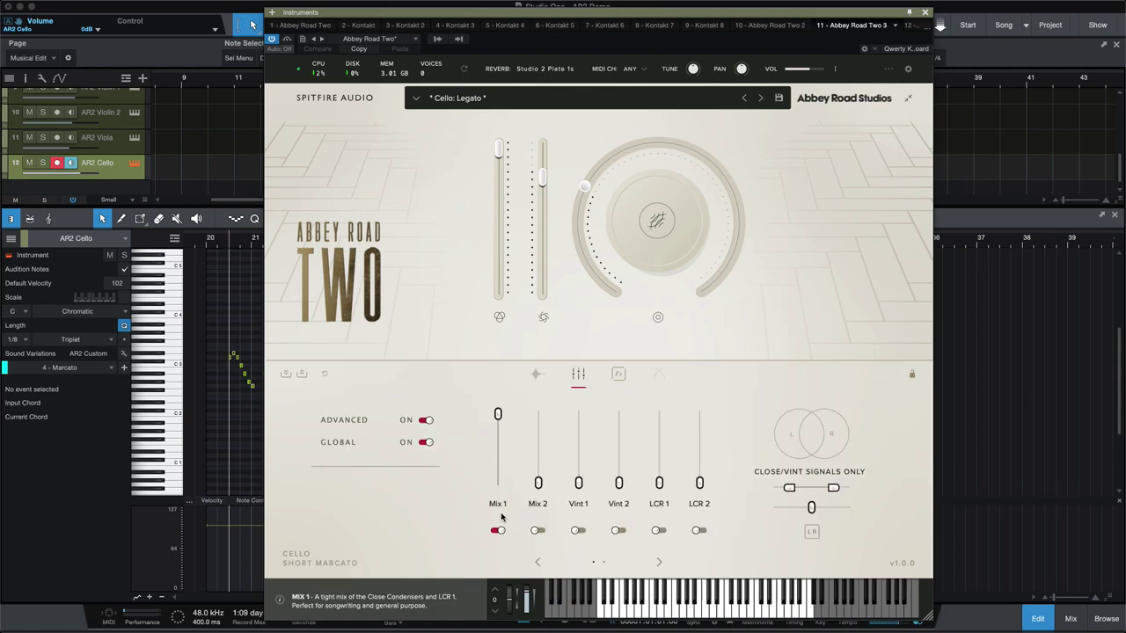
{"action": "left_click", "coordinate": [924, 13]}
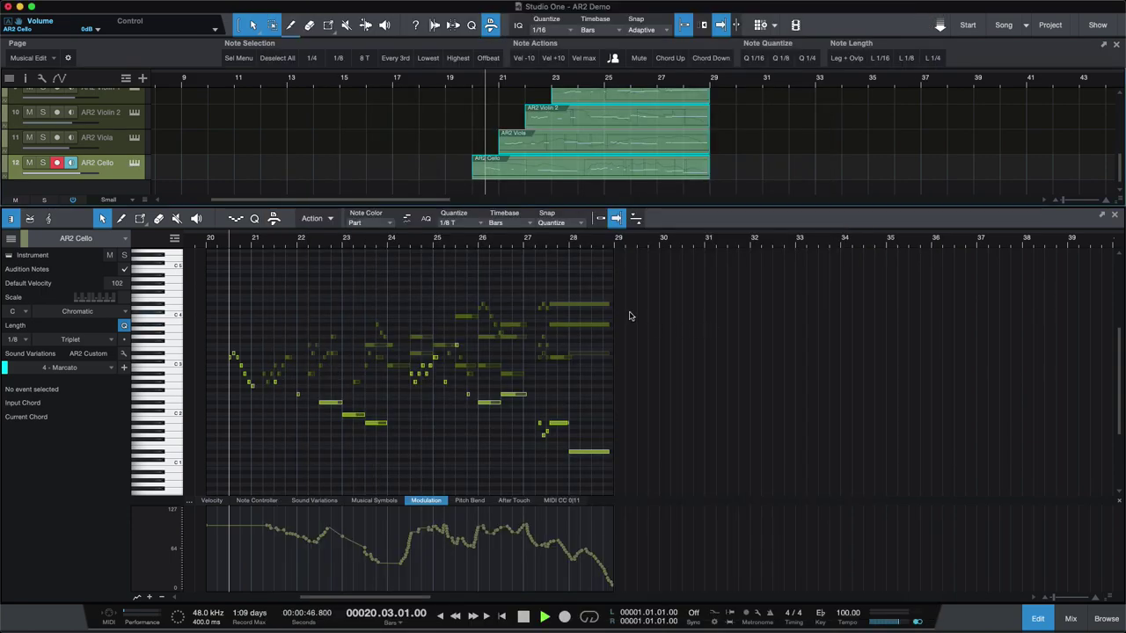
Play the AR2 passage from bar 20.3 in score view, with all four AR2 string parts shown as notation.
{"action": "key", "text": "space"}
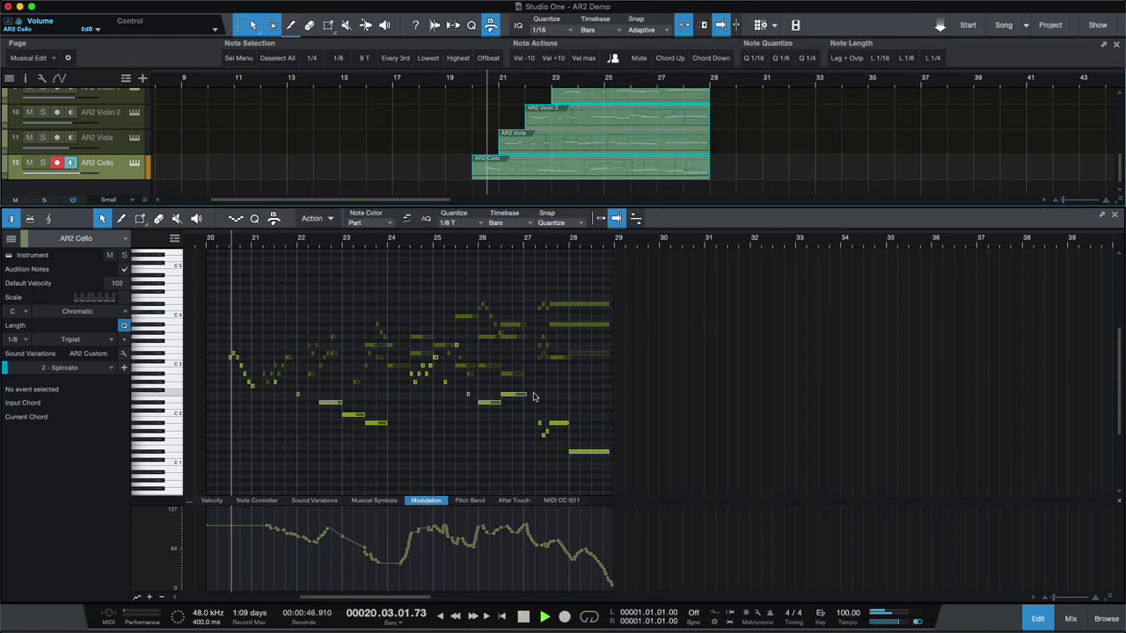
{"action": "left_click", "coordinate": [49, 219]}
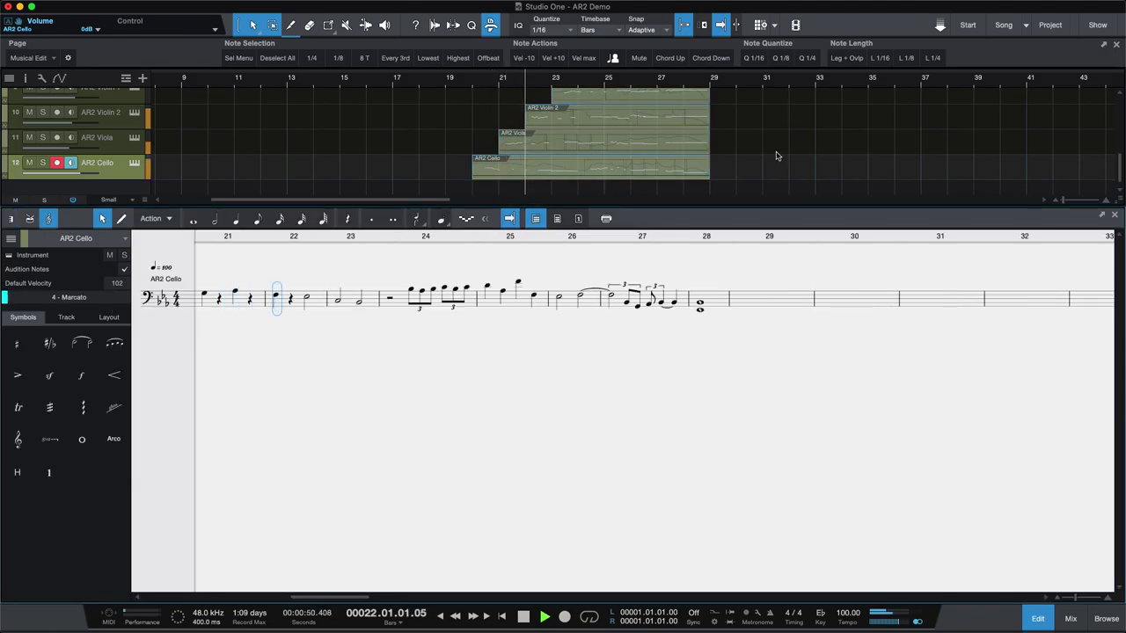
{"action": "left_click_drag", "start_coordinate": [729, 179], "coordinate": [682, 104]}
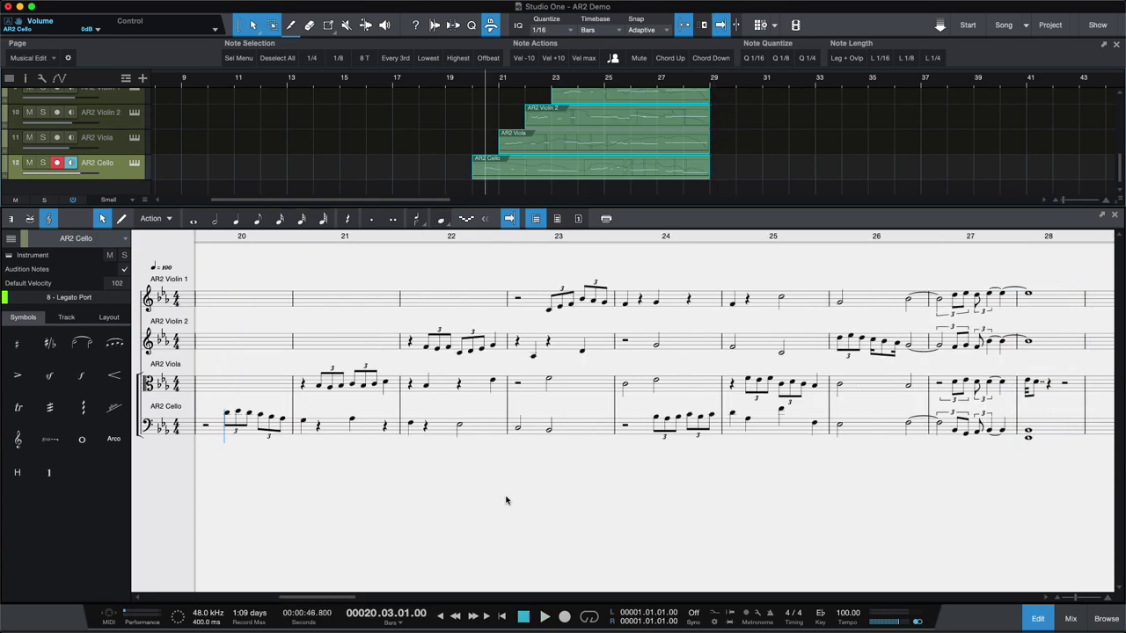
Return to the AR2 Cello part in the piano roll and show its notes close up around bars 27 and 28.
{"action": "double_click", "coordinate": [729, 172]}
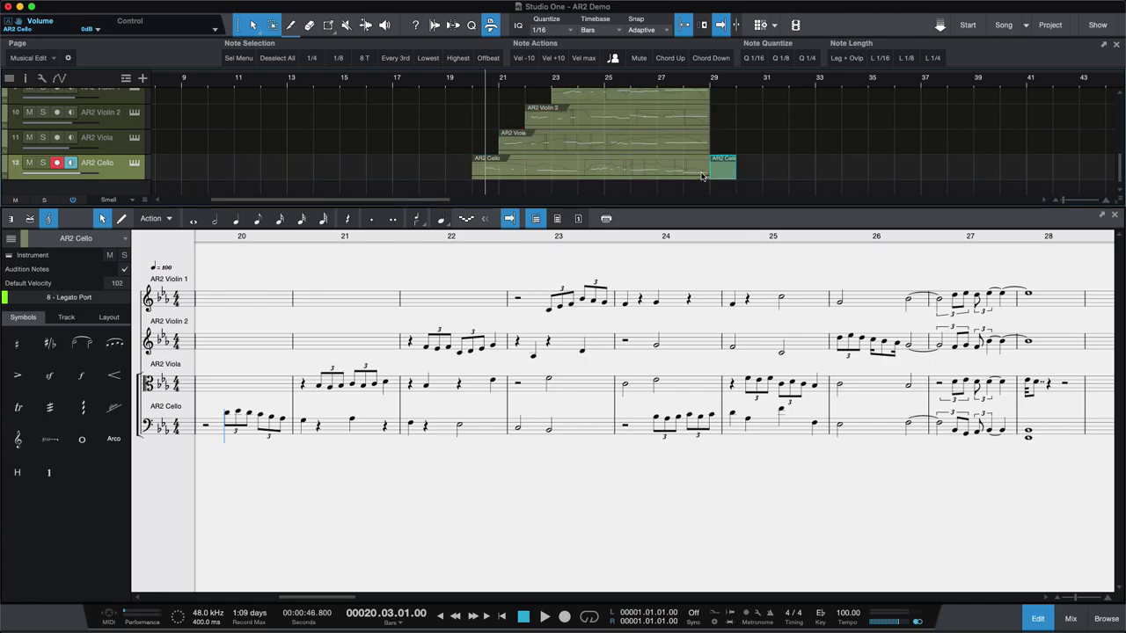
{"action": "key", "text": "Delete"}
{"action": "left_click", "coordinate": [702, 176]}
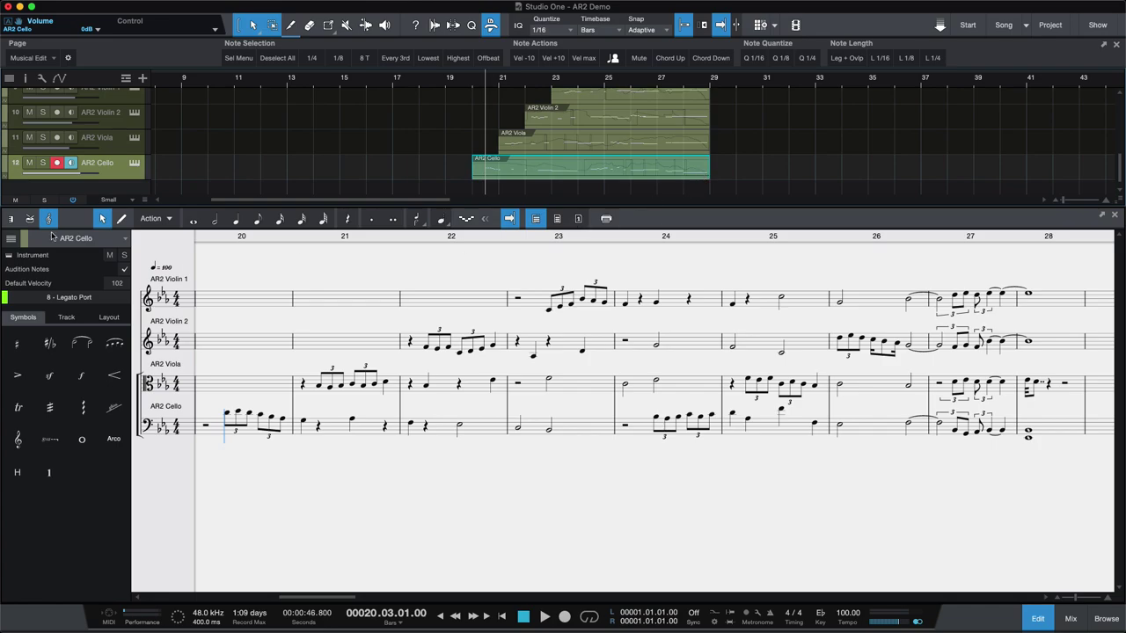
{"action": "left_click", "coordinate": [11, 218]}
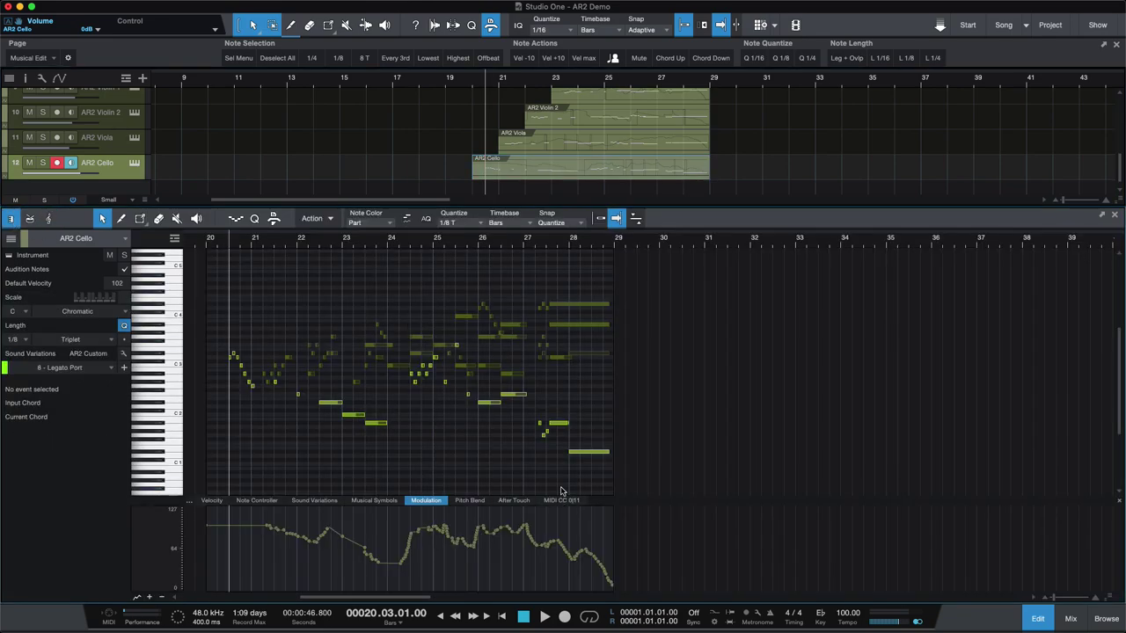
{"action": "scroll", "coordinate": [572, 482], "scroll_direction": "up", "scroll_amount": 10}
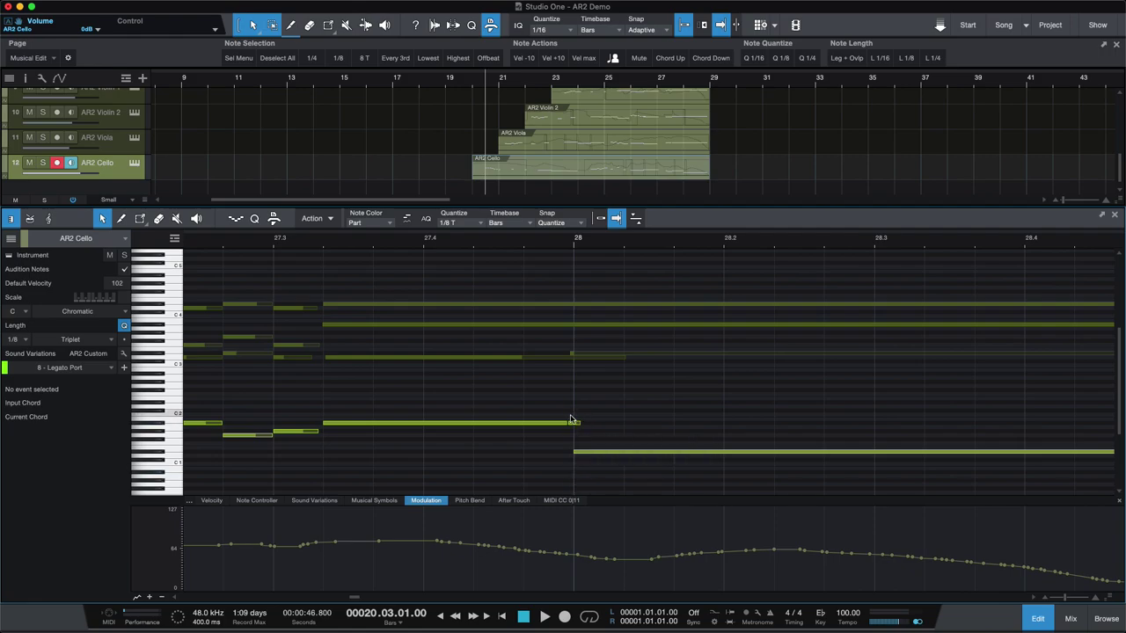
{"action": "scroll", "coordinate": [573, 442], "scroll_direction": "down", "scroll_amount": 3}
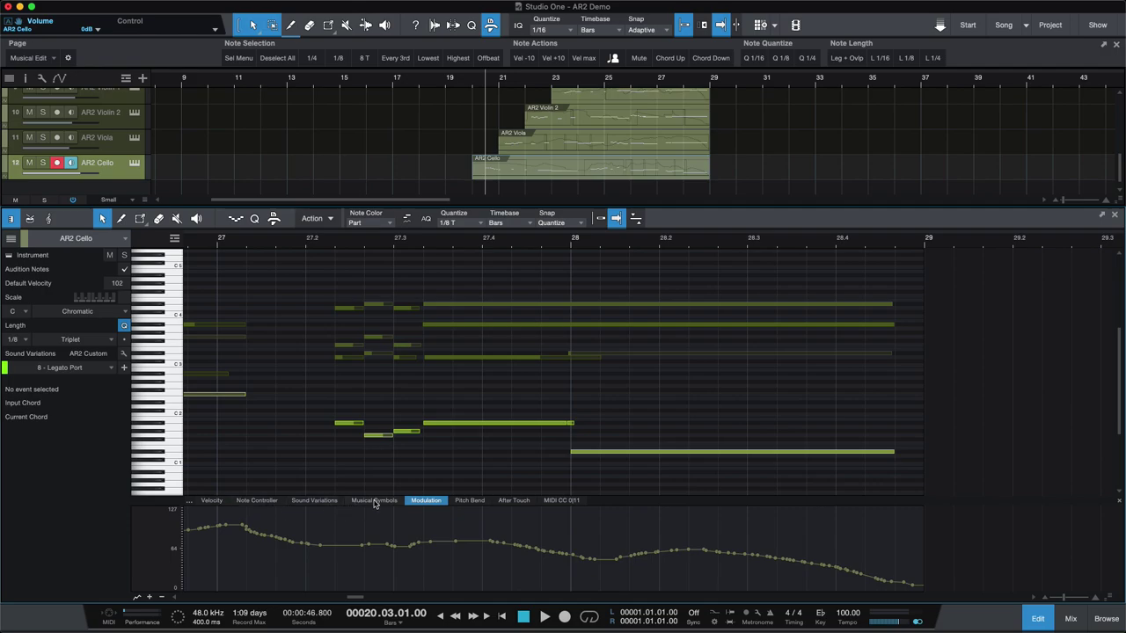
Inspect the AR2 Cello's sound variations and note velocities around bar 27, select the long Bb 1 note, and return to the sound variations.
{"action": "left_click", "coordinate": [299, 500]}
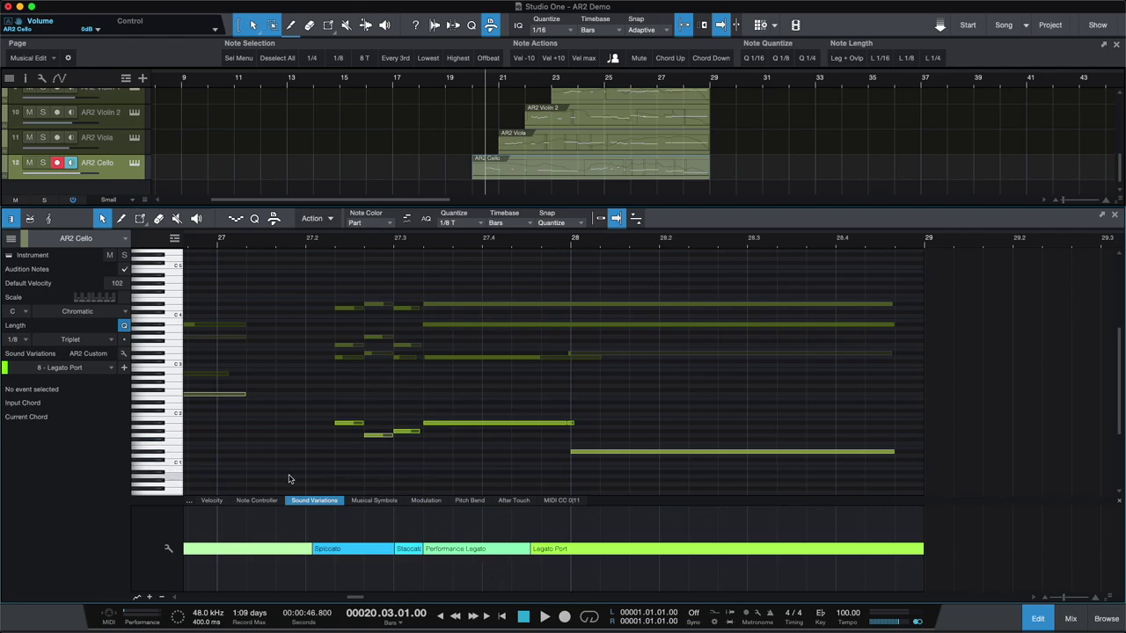
{"action": "left_click", "coordinate": [211, 501]}
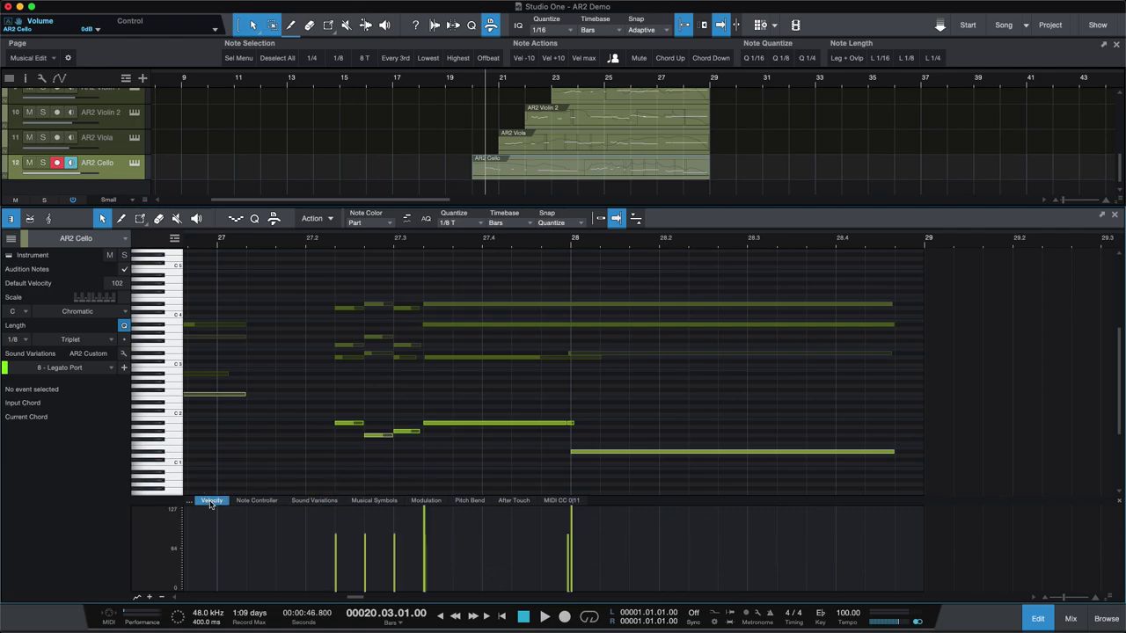
{"action": "left_click", "coordinate": [442, 424]}
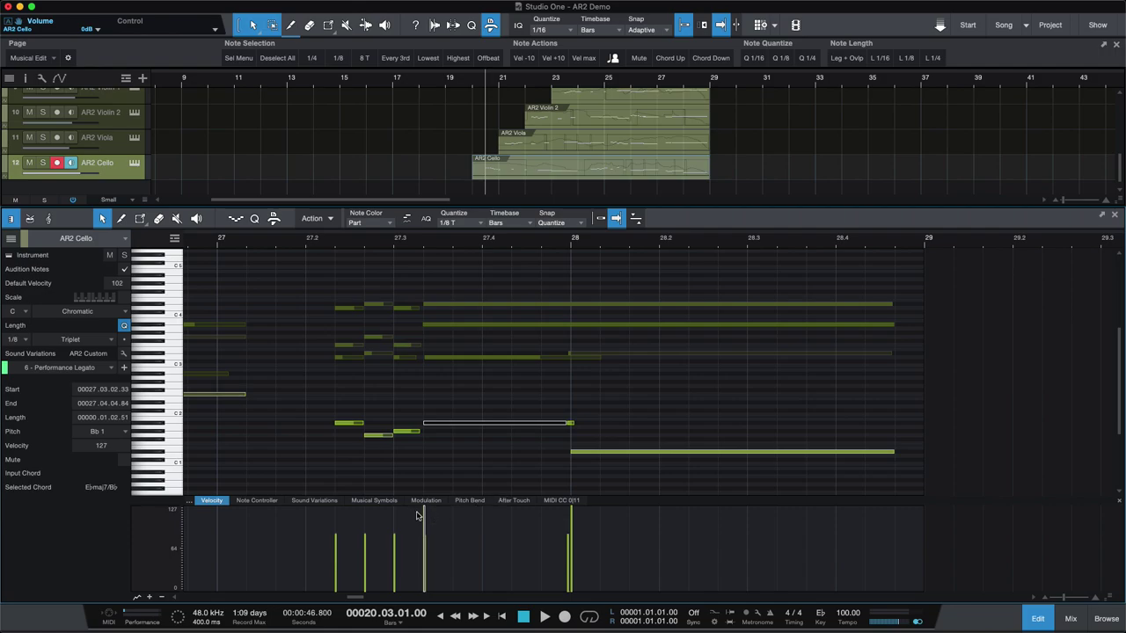
{"action": "left_click", "coordinate": [313, 500]}
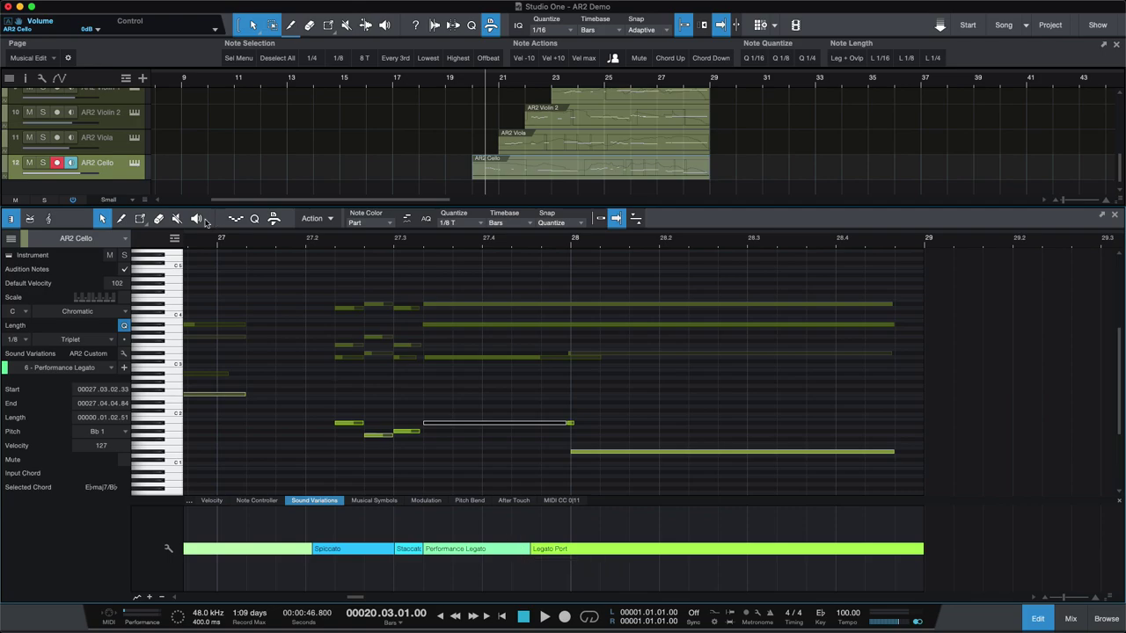
Open the cello's Abbey Road Two instrument, browse its full list of available techniques, and close it.
{"action": "left_click", "coordinate": [134, 169]}
{"action": "left_click", "coordinate": [135, 166]}
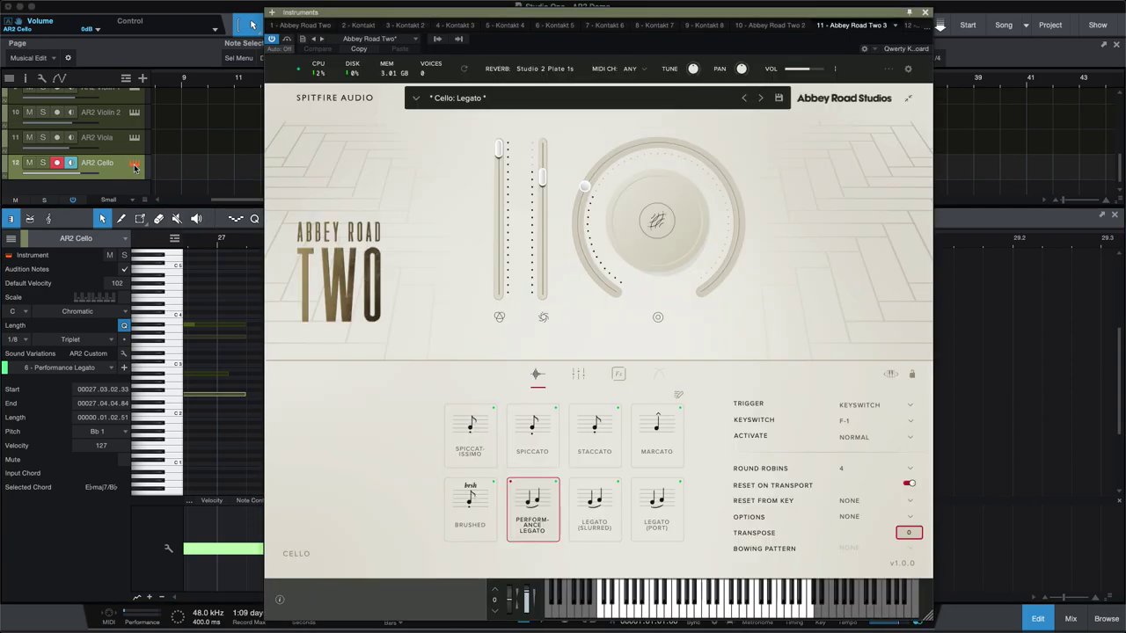
{"action": "left_click", "coordinate": [678, 397]}
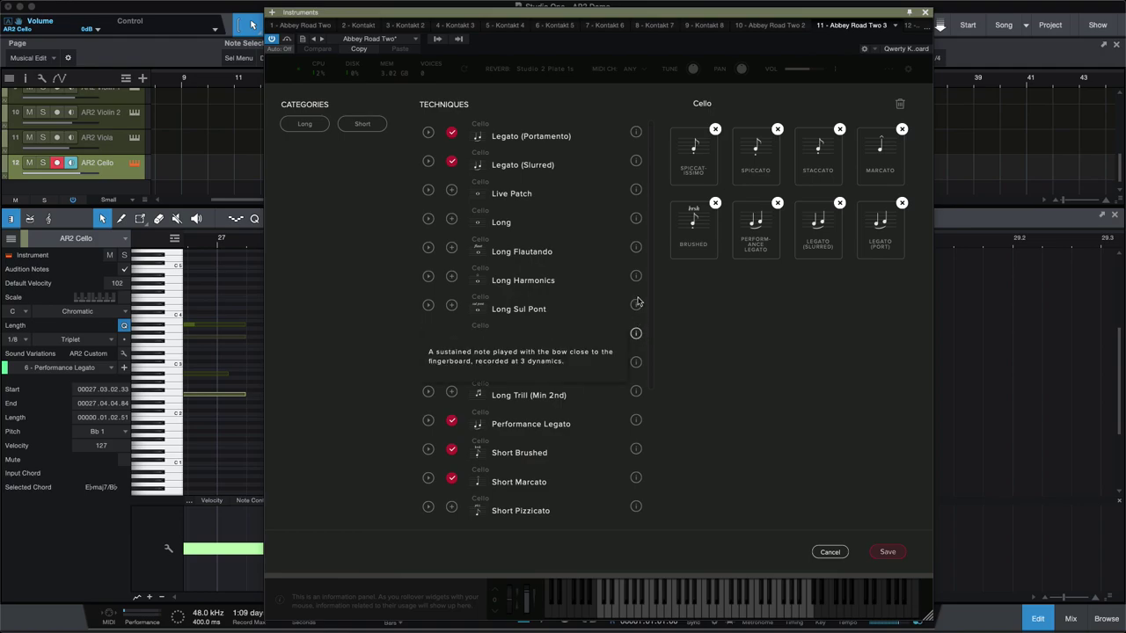
{"action": "scroll", "coordinate": [651, 286], "scroll_direction": "down", "scroll_amount": 6}
{"action": "scroll", "coordinate": [639, 456], "scroll_direction": "up", "scroll_amount": 6}
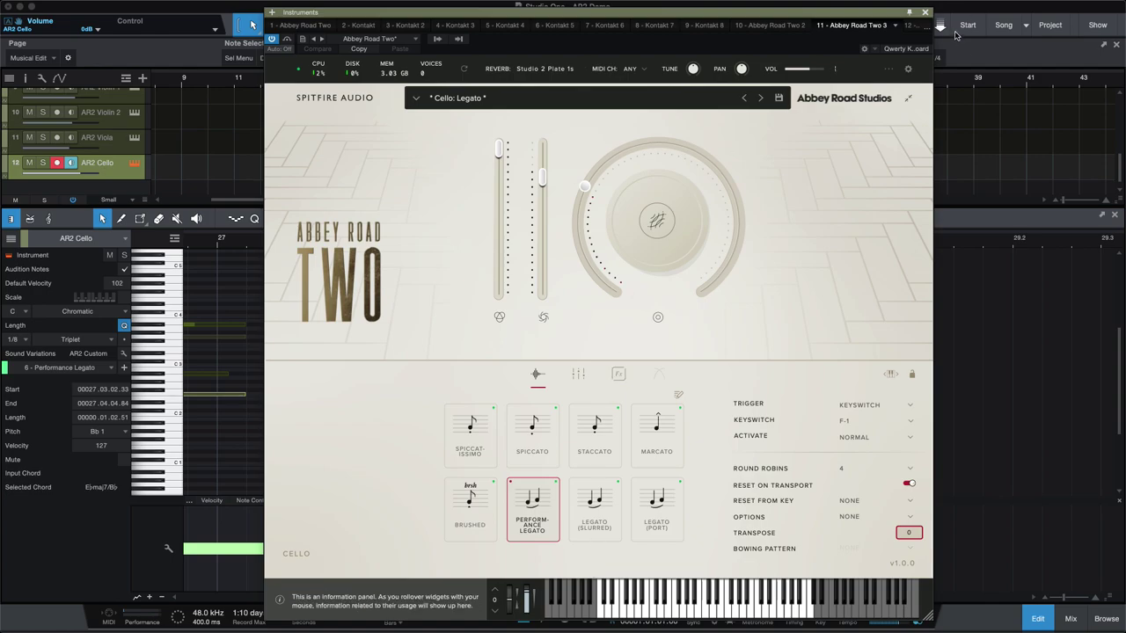
{"action": "left_click", "coordinate": [926, 12]}
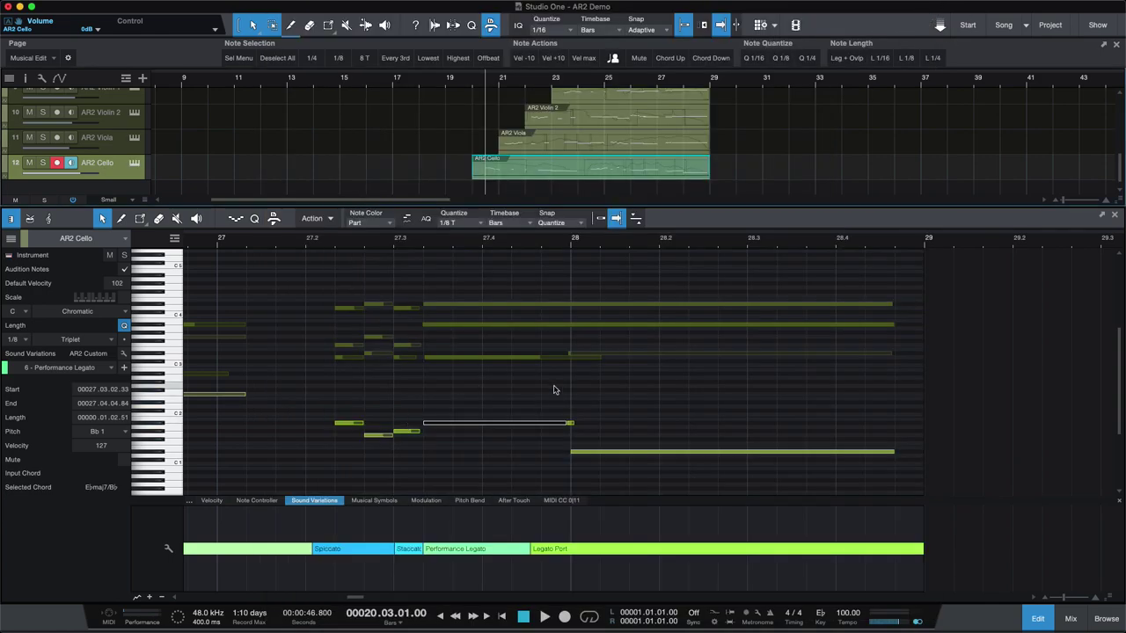
Solo AR2 Cello and play its closing phrase twice from bar 27.2.
{"action": "left_click", "coordinate": [553, 433]}
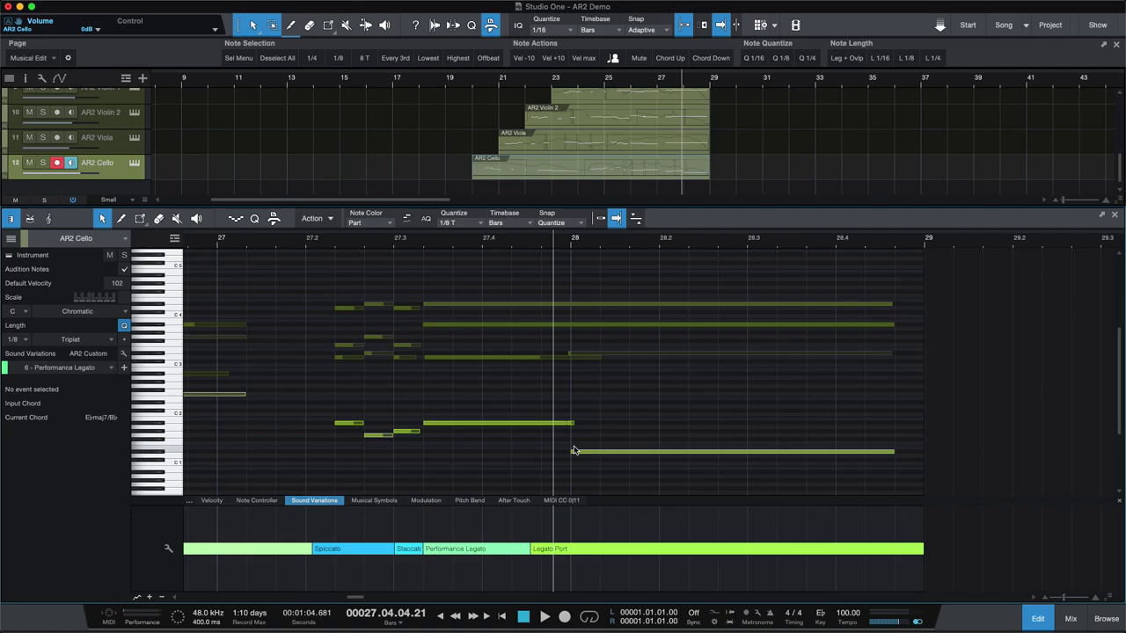
{"action": "left_click", "coordinate": [328, 435]}
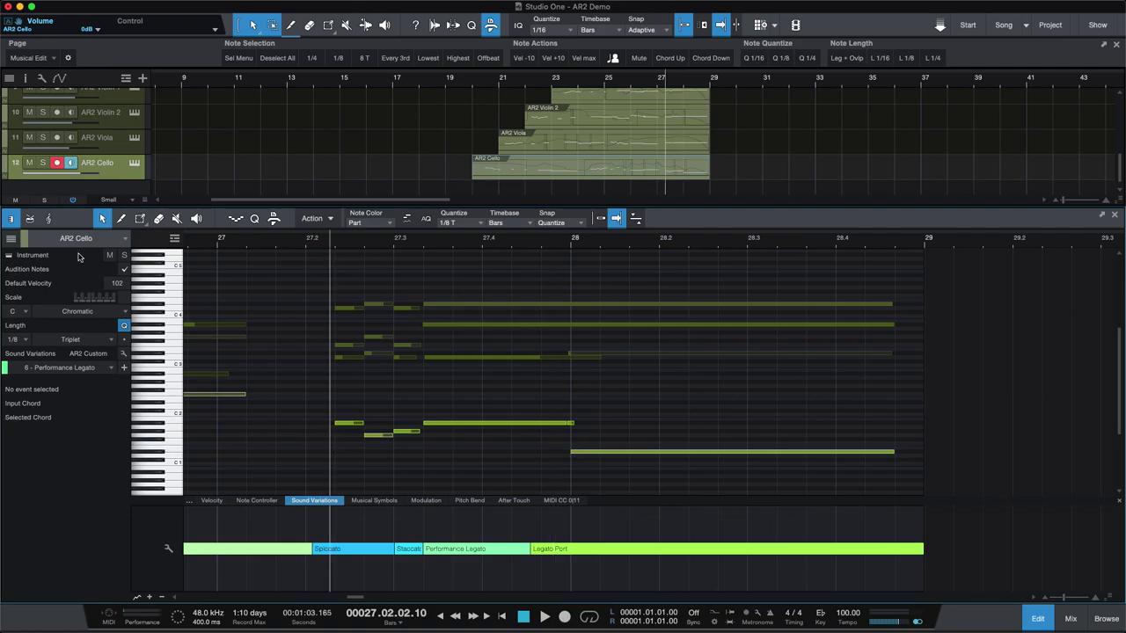
{"action": "left_click", "coordinate": [42, 163]}
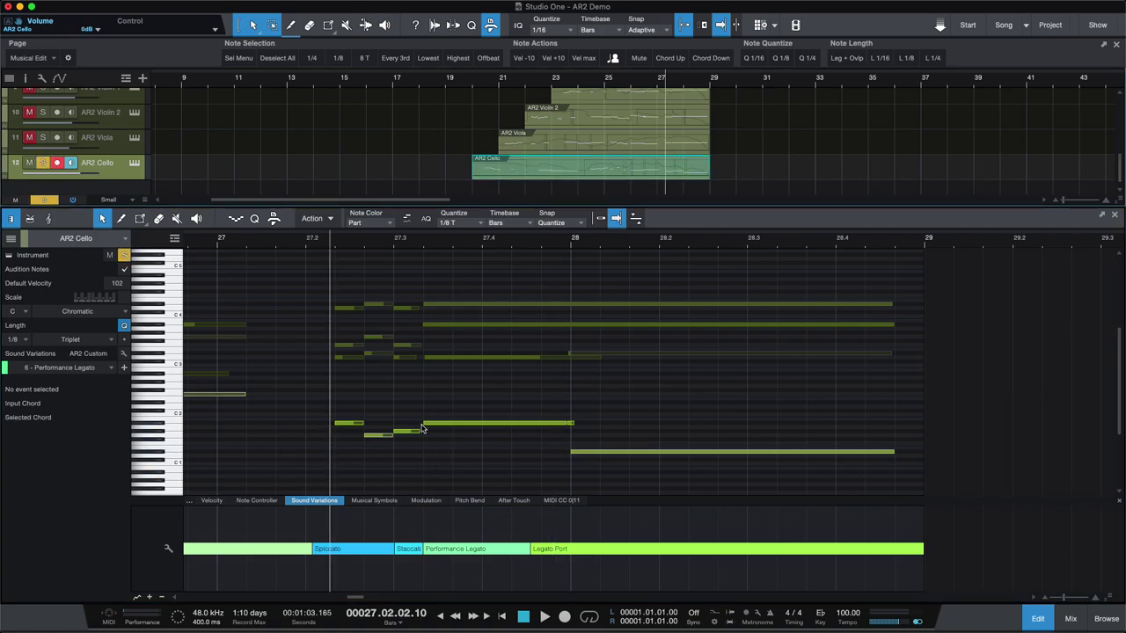
{"action": "key", "text": "space"}
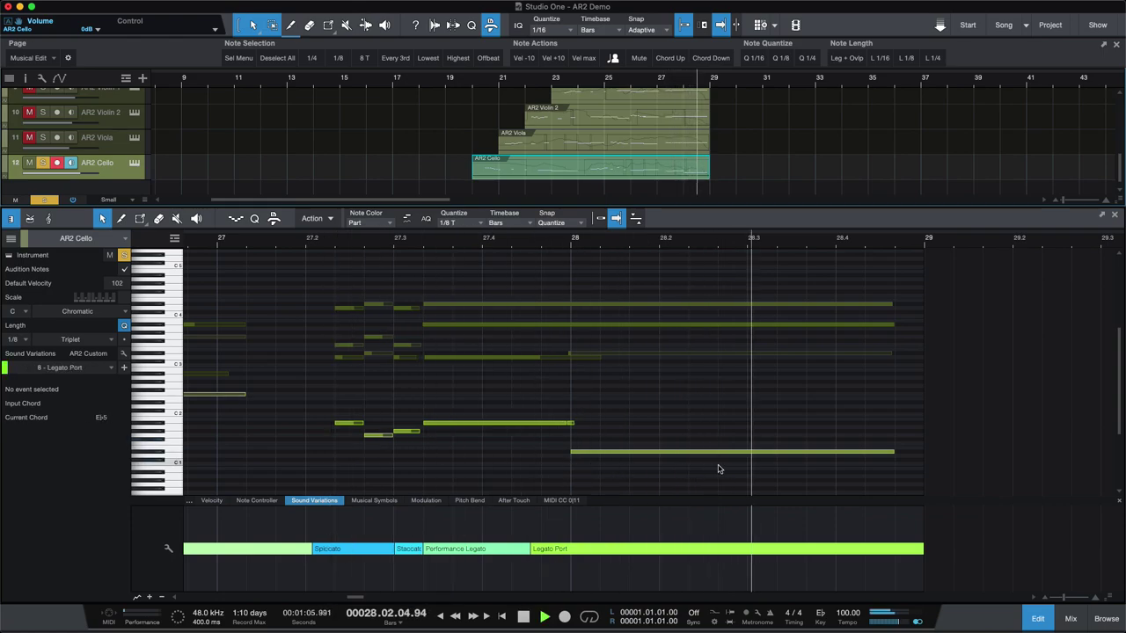
{"action": "key", "text": "space"}
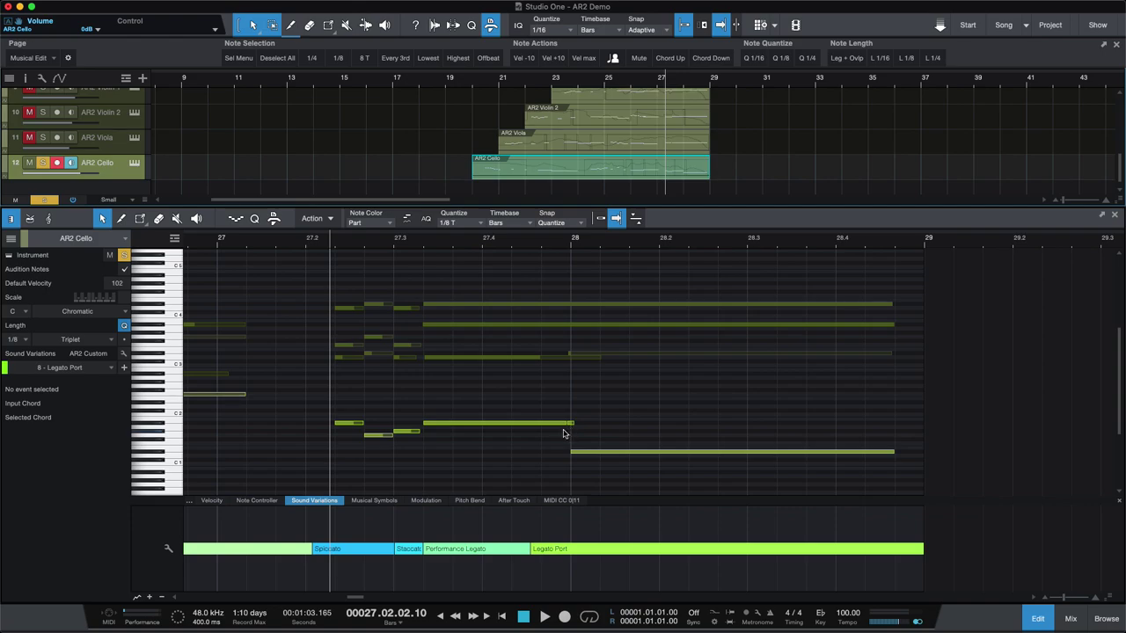
{"action": "key", "text": "space"}
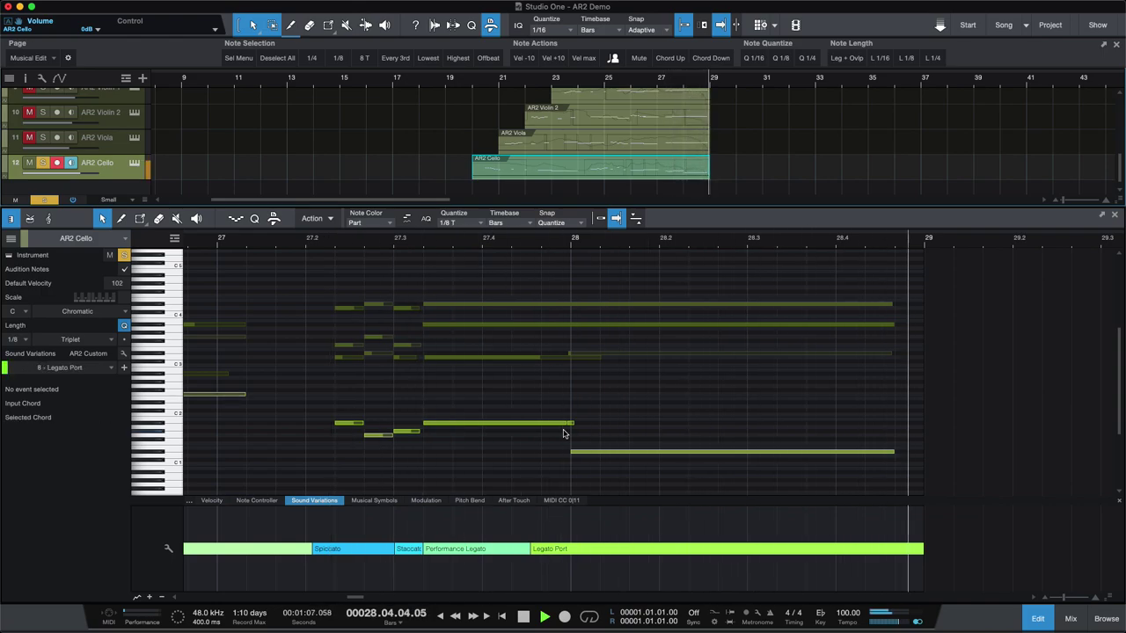
Stop playback, unsolo AR2 Cello and play the closing phrase from bar 27.2 with the full quartet.
{"action": "key", "text": "space"}
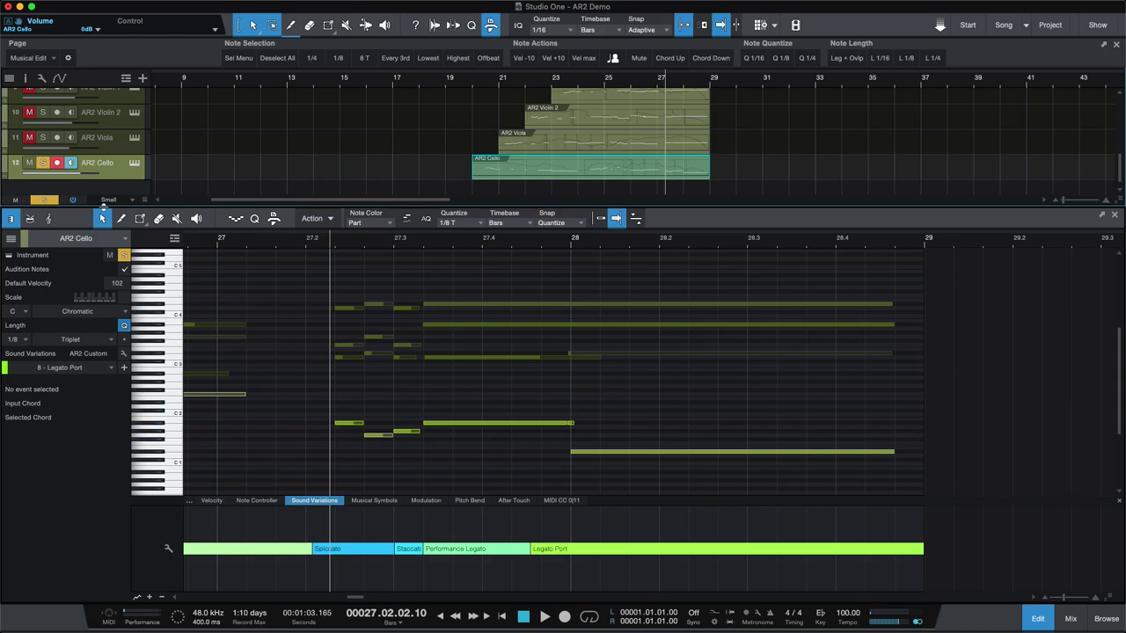
{"action": "key", "text": "s"}
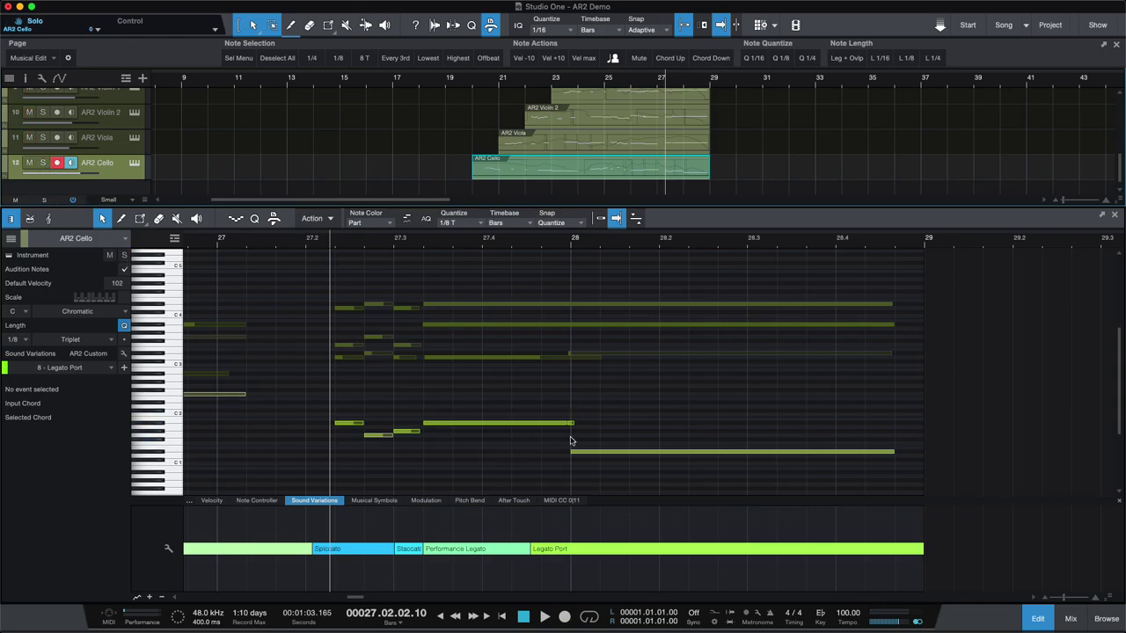
{"action": "key", "text": "space"}
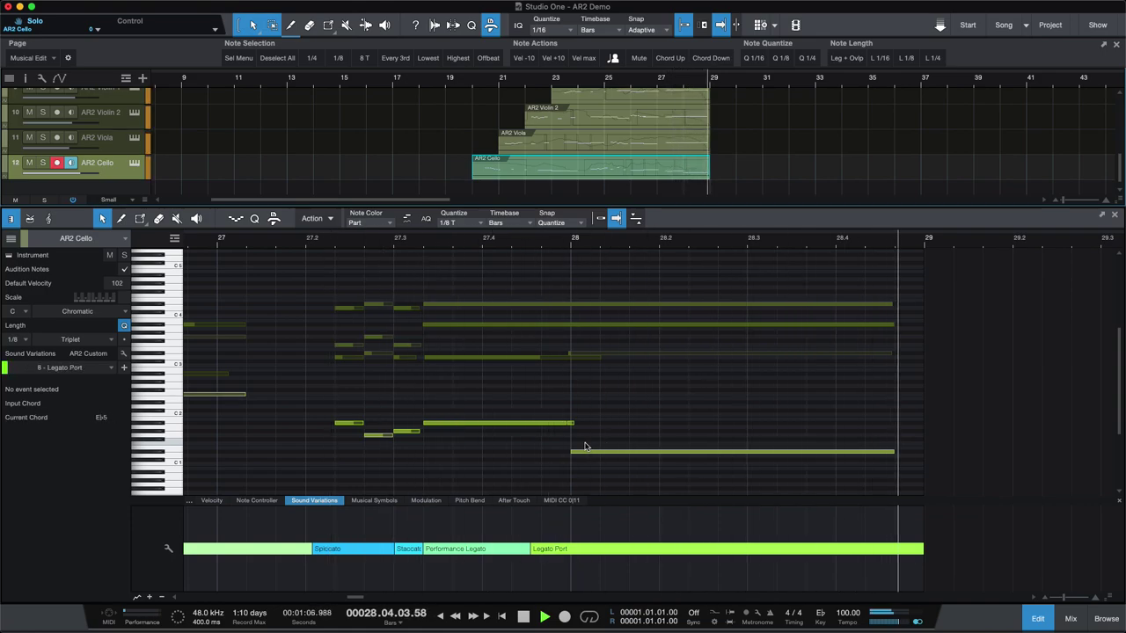
{"action": "key", "text": "space"}
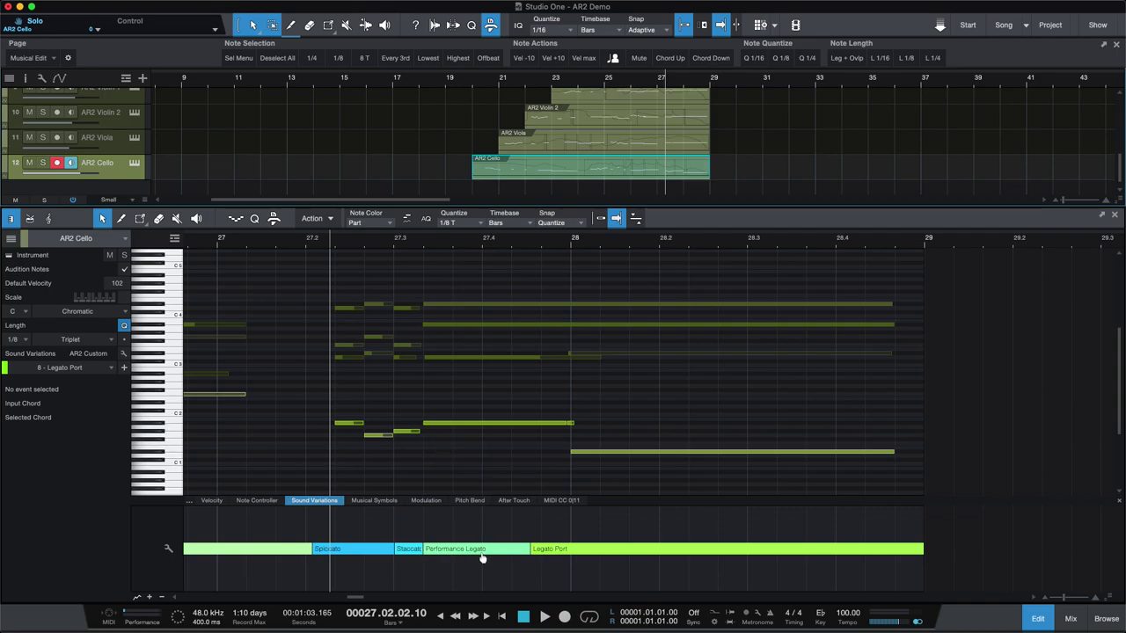
Examine the AR2 Cello's note velocities, select its long Bb 1 note and compare note starts across the parts around bars 27 and 28.
{"action": "left_click", "coordinate": [211, 500]}
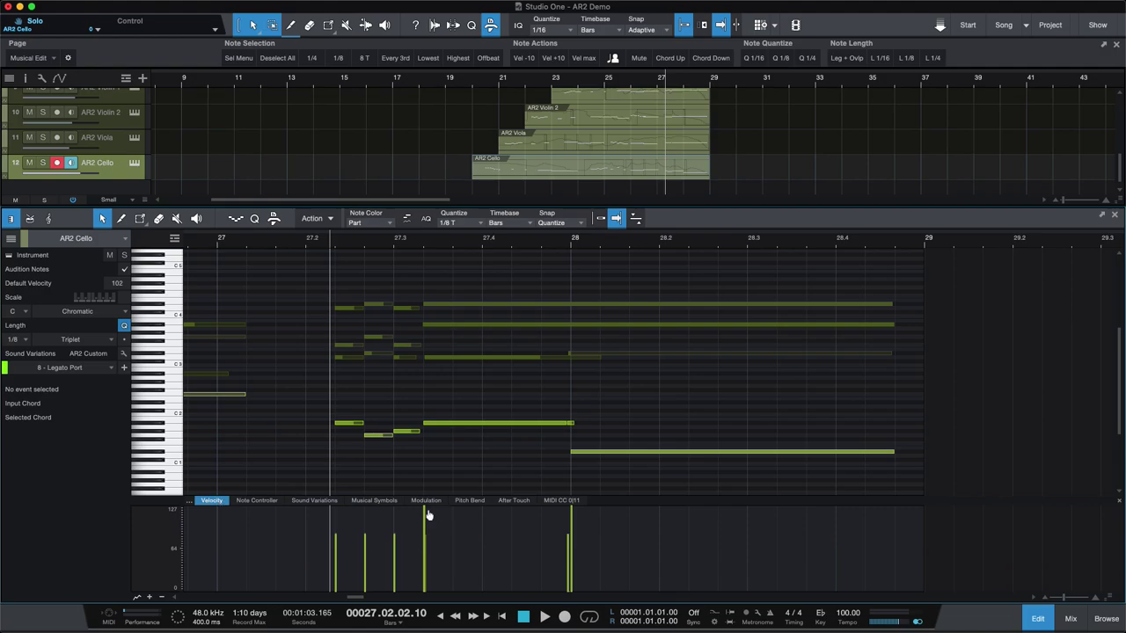
{"action": "left_click", "coordinate": [463, 424]}
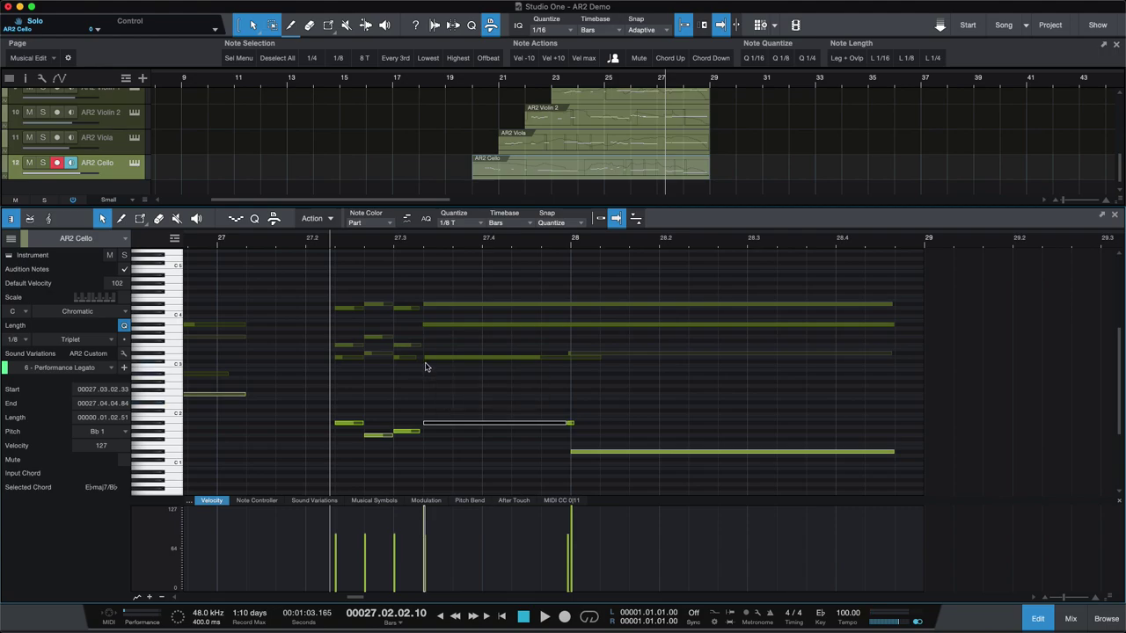
{"action": "scroll", "coordinate": [428, 337], "scroll_direction": "up", "scroll_amount": 5}
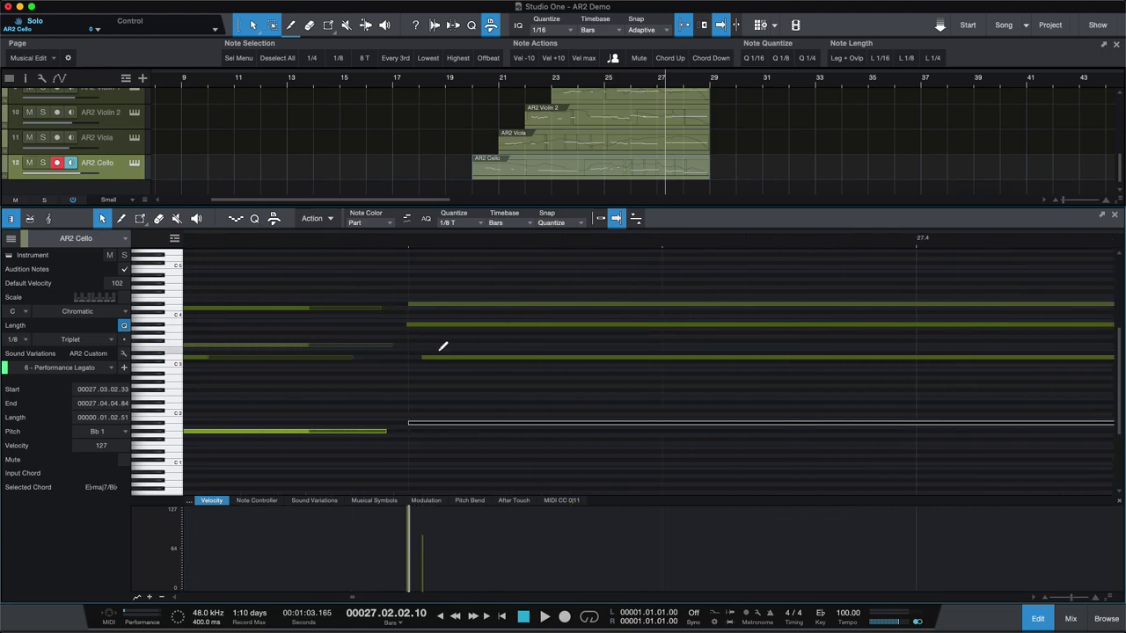
{"action": "scroll", "coordinate": [422, 334], "scroll_direction": "down", "scroll_amount": 3}
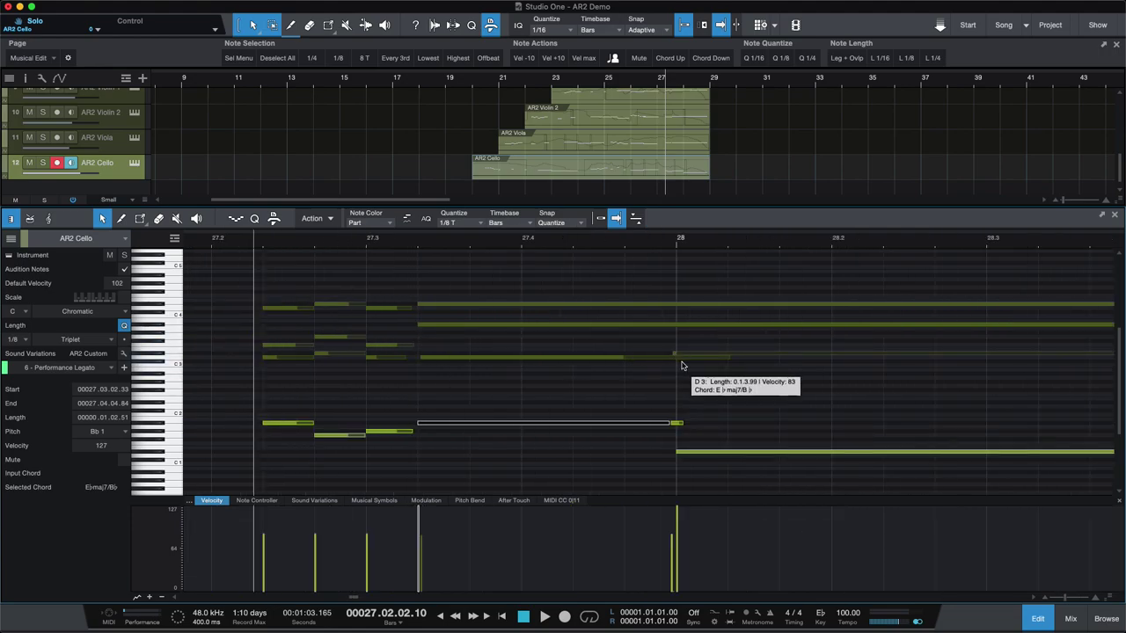
{"action": "scroll", "coordinate": [649, 370], "scroll_direction": "down", "scroll_amount": 5}
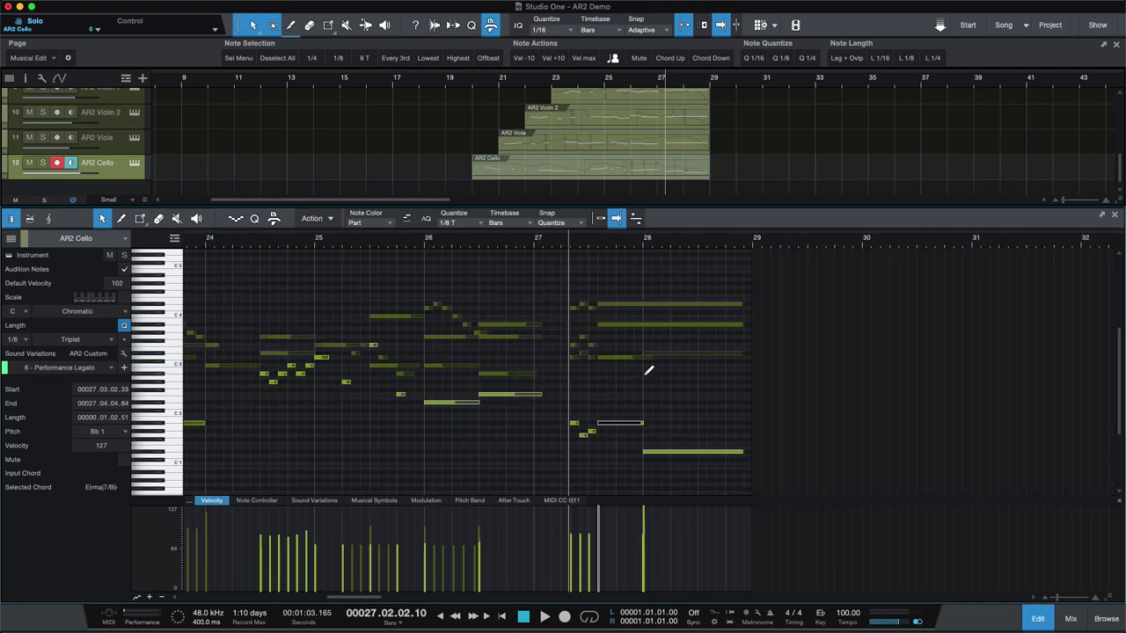
Inspect AR2 Violin 2's G 3 and Ab 3 notes around bar 26.3, checking their sound variations and velocities.
{"action": "scroll", "coordinate": [428, 369], "scroll_direction": "up", "scroll_amount": 5}
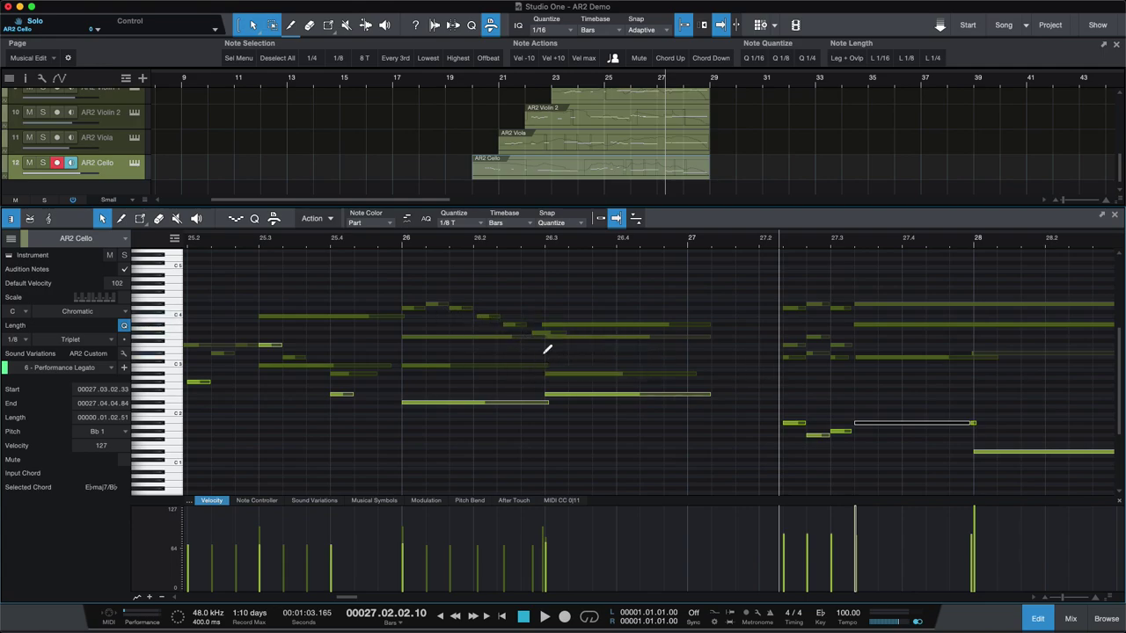
{"action": "scroll", "coordinate": [547, 350], "scroll_direction": "up", "scroll_amount": 3}
{"action": "left_click", "coordinate": [621, 338]}
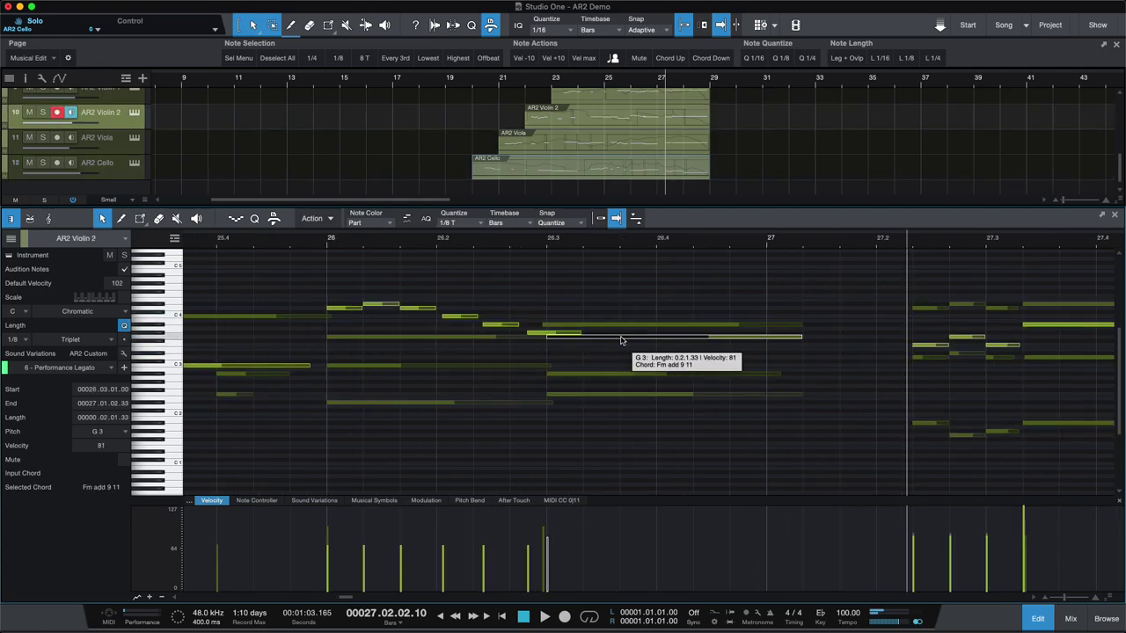
{"action": "scroll", "coordinate": [548, 347], "scroll_direction": "up", "scroll_amount": 3}
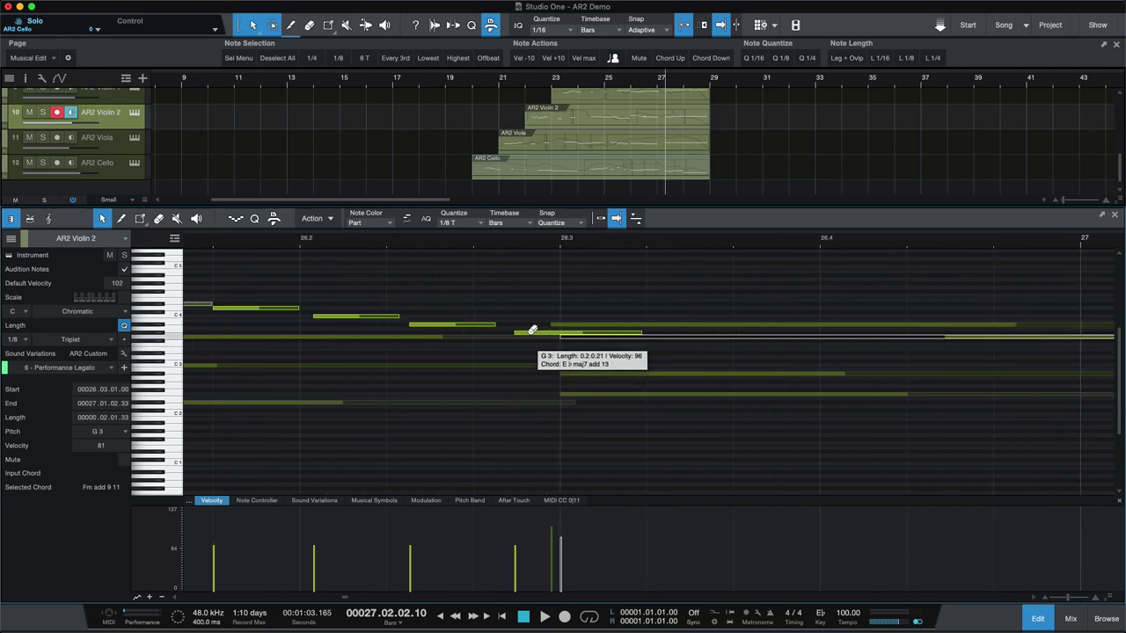
{"action": "left_click", "coordinate": [326, 501]}
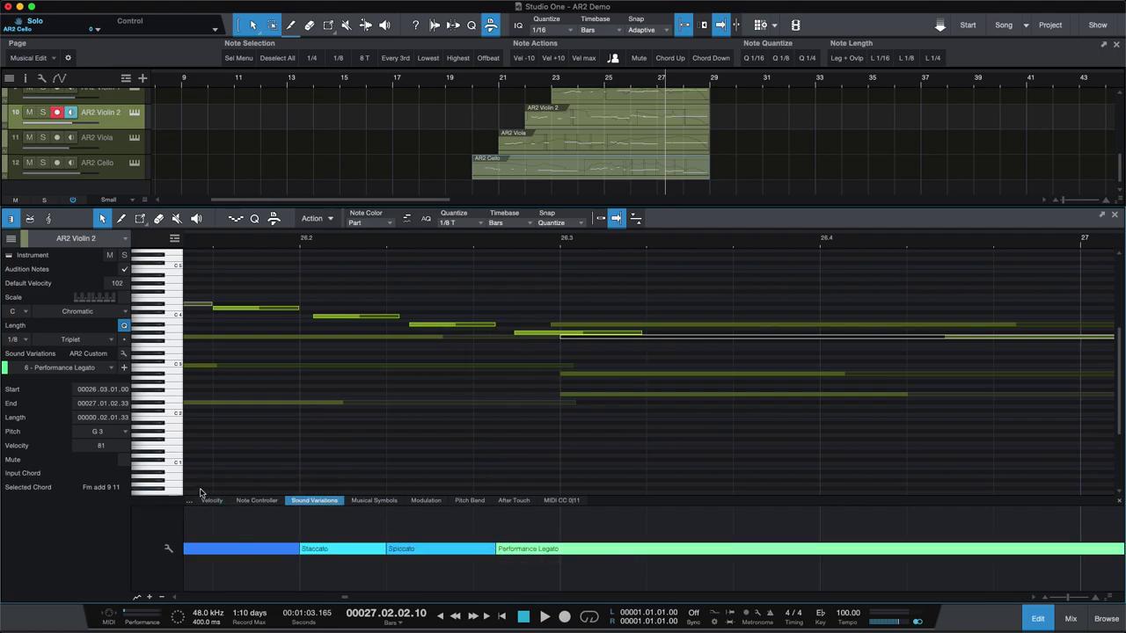
{"action": "left_click", "coordinate": [211, 501]}
{"action": "left_click", "coordinate": [545, 333]}
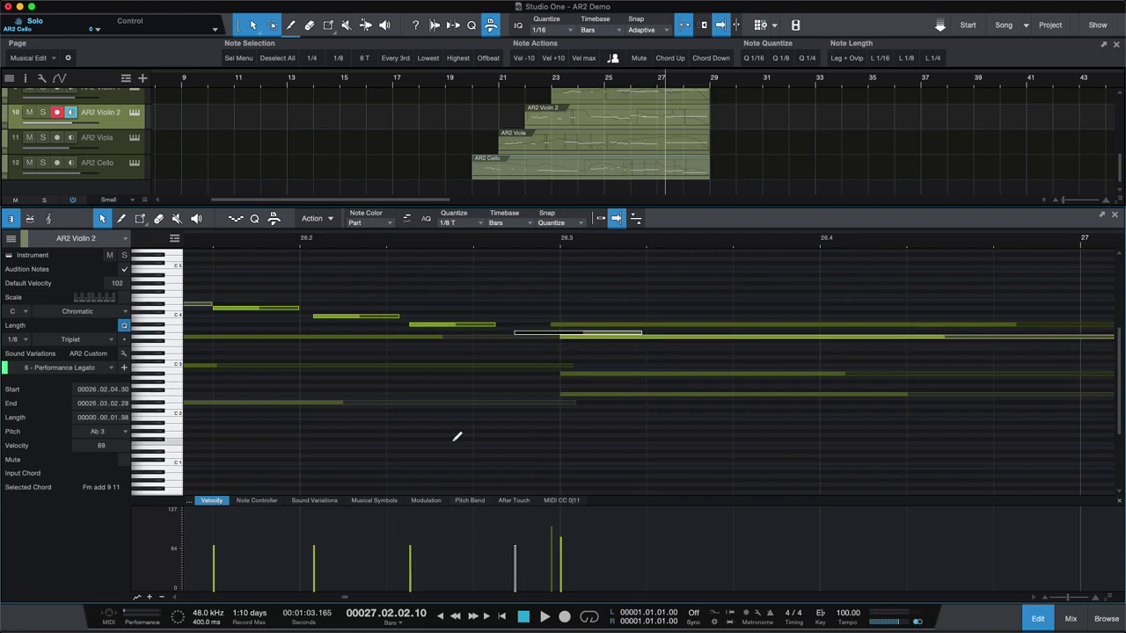
Solo AR2 Violin 2 and play its descending phrase from just before bar 26.
{"action": "scroll", "coordinate": [457, 437], "scroll_direction": "down", "scroll_amount": 3}
{"action": "left_click", "coordinate": [298, 433]}
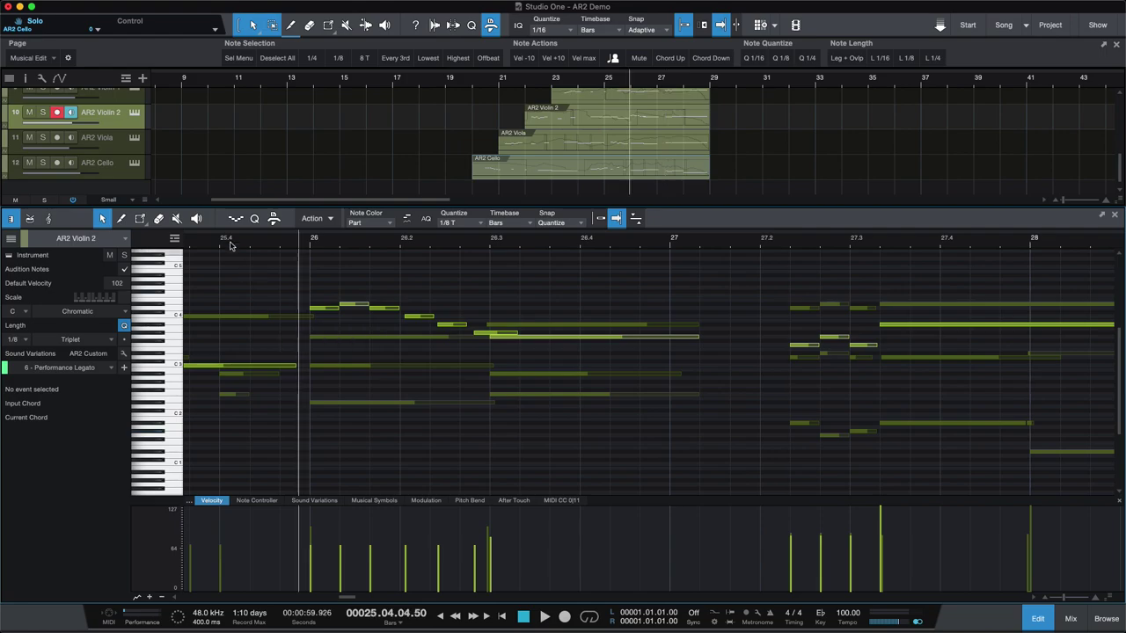
{"action": "scroll", "coordinate": [57, 133], "scroll_direction": "up", "scroll_amount": 1}
{"action": "left_click", "coordinate": [43, 123]}
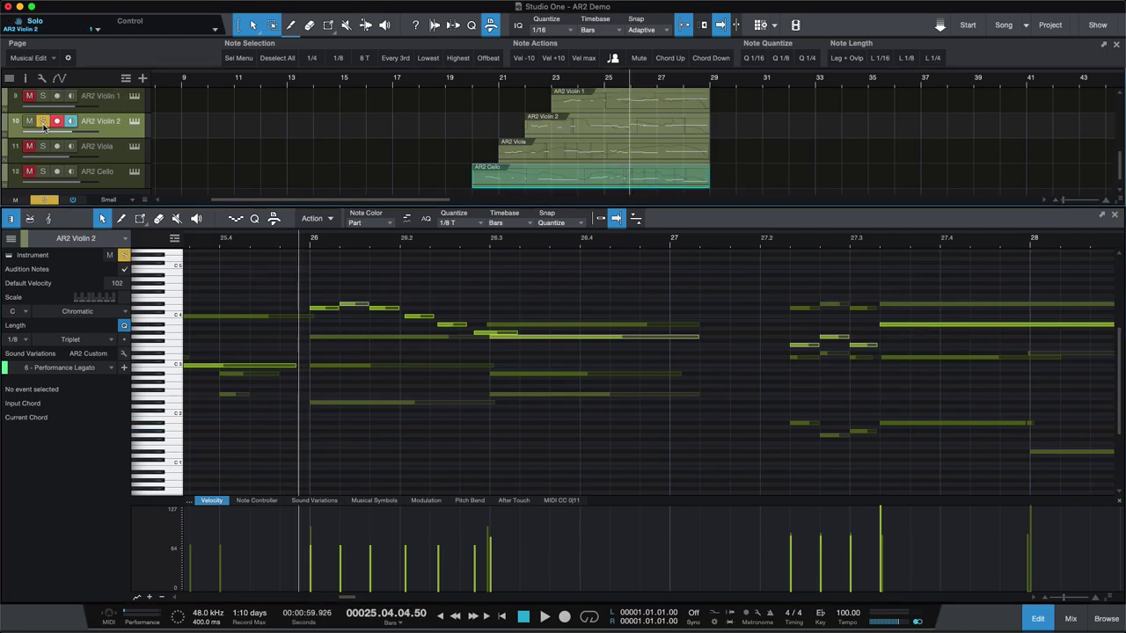
{"action": "key", "text": "space"}
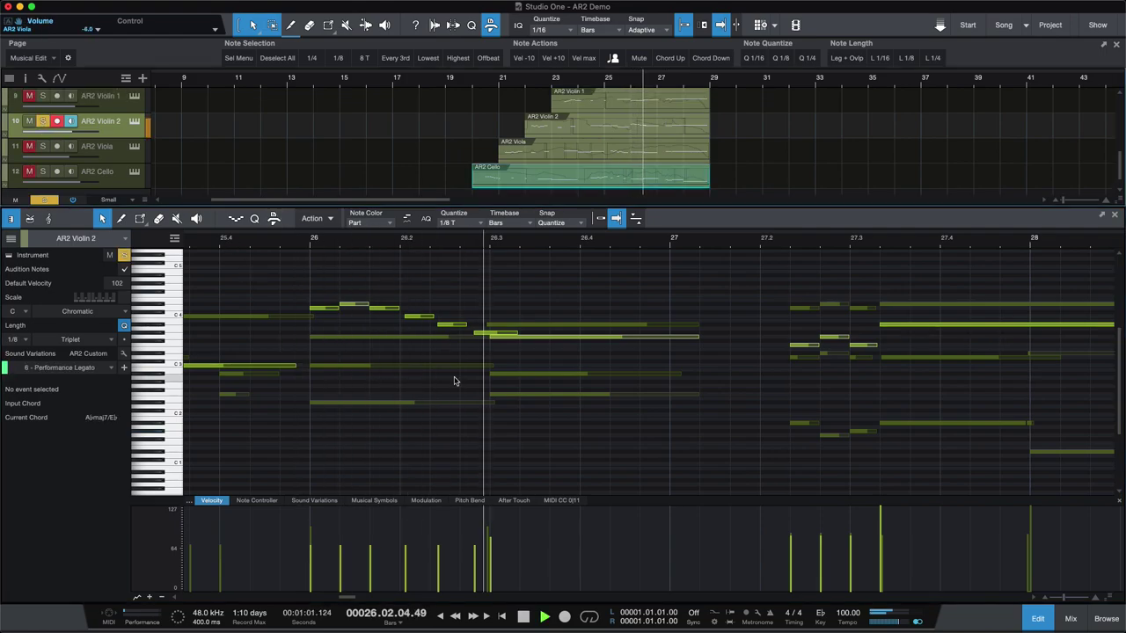
{"action": "key", "text": "space"}
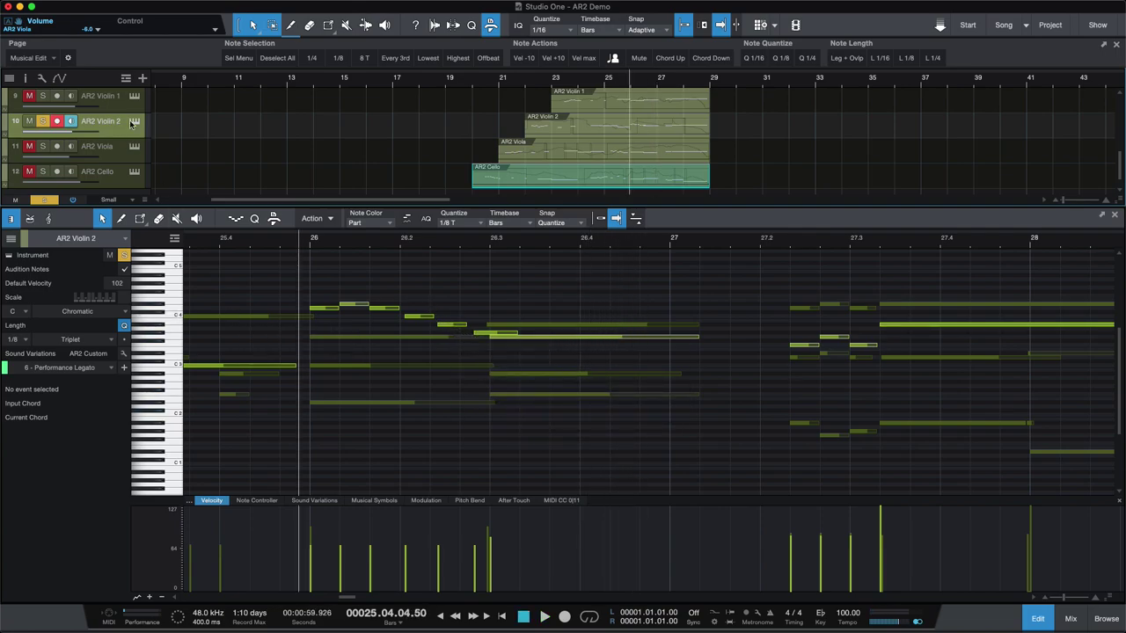
Solo AR2 Violin 1 together with AR2 Violin 2 and play both parts through bar 26, starting from several points in bars 25 and 26.
{"action": "key", "text": "space"}
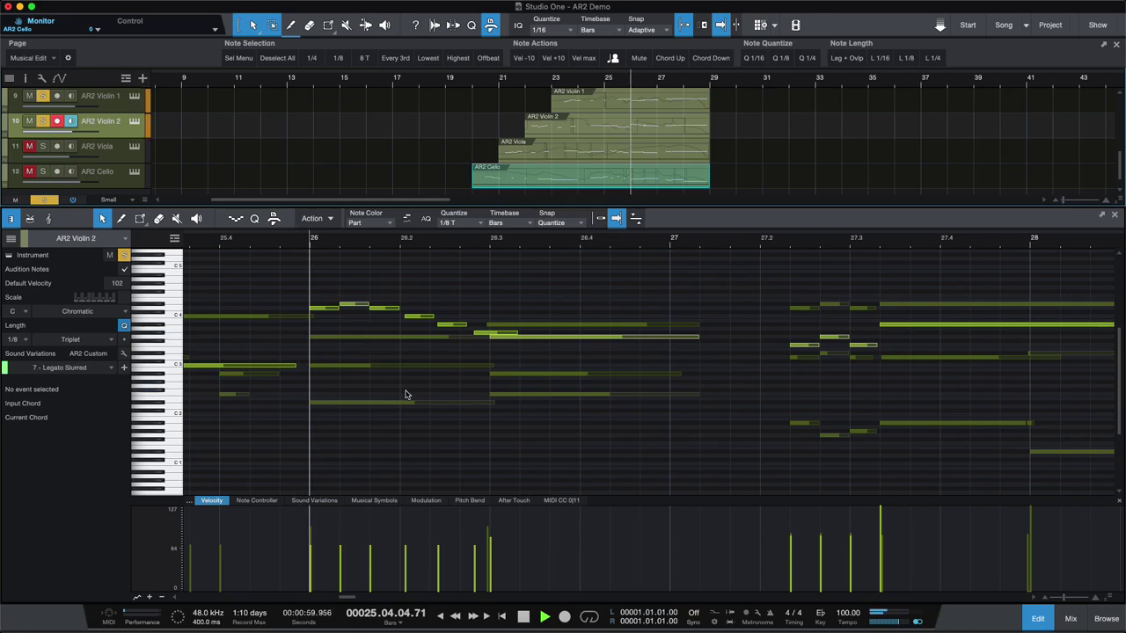
{"action": "left_click", "coordinate": [323, 353]}
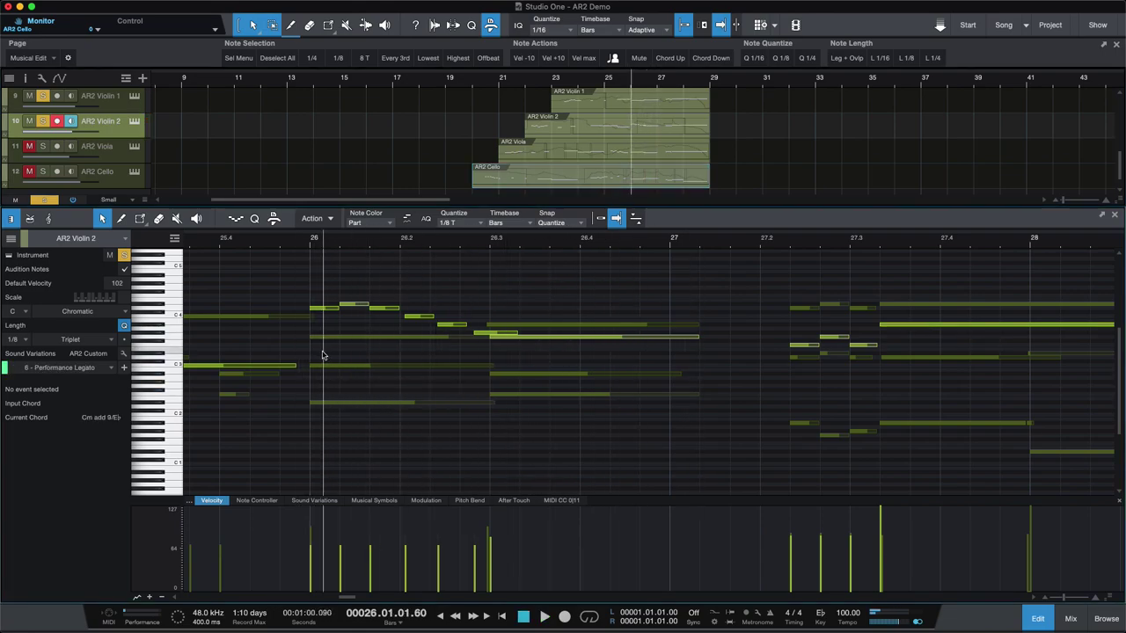
{"action": "left_click", "coordinate": [212, 414]}
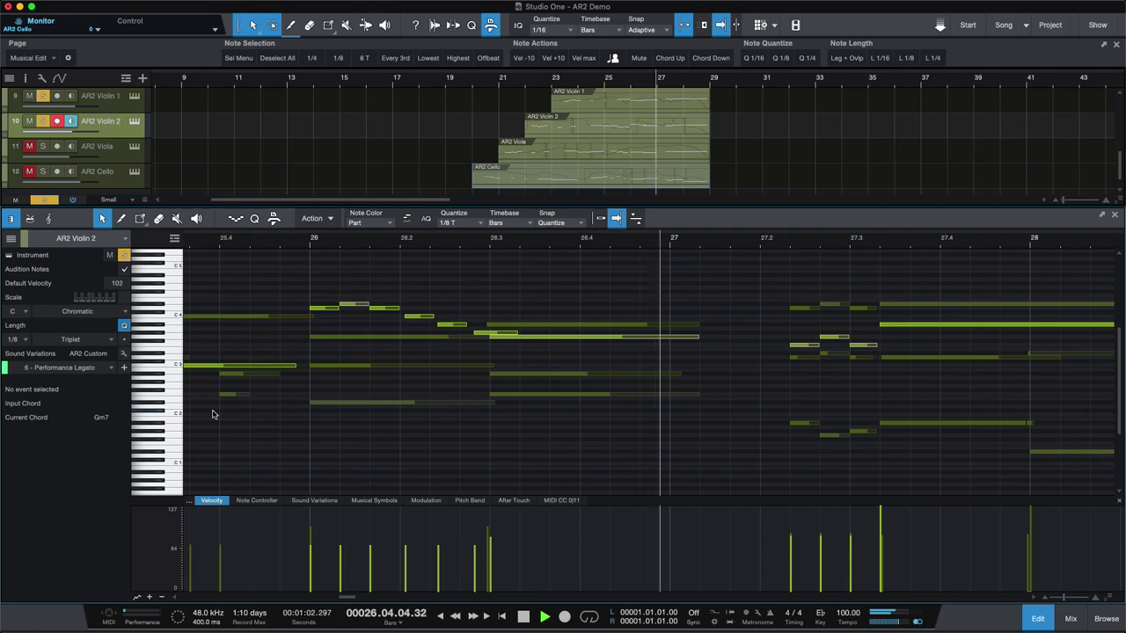
{"action": "key", "text": "space"}
{"action": "scroll", "coordinate": [233, 407], "scroll_direction": "up", "scroll_amount": 2}
{"action": "scroll", "coordinate": [234, 407], "scroll_direction": "down", "scroll_amount": 4}
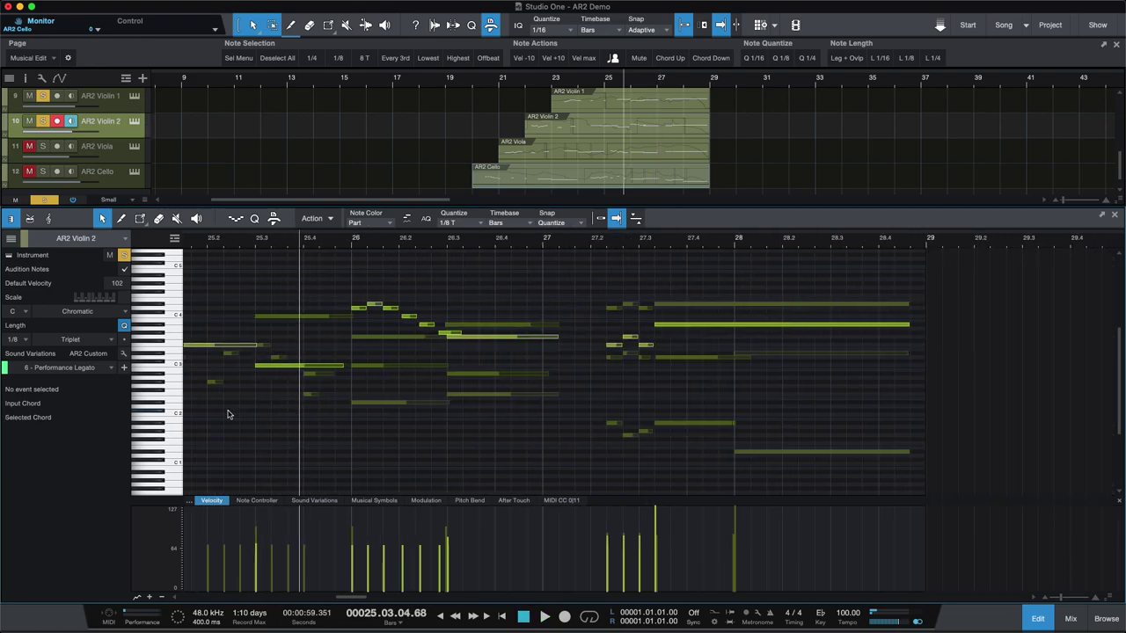
{"action": "left_click", "coordinate": [292, 380]}
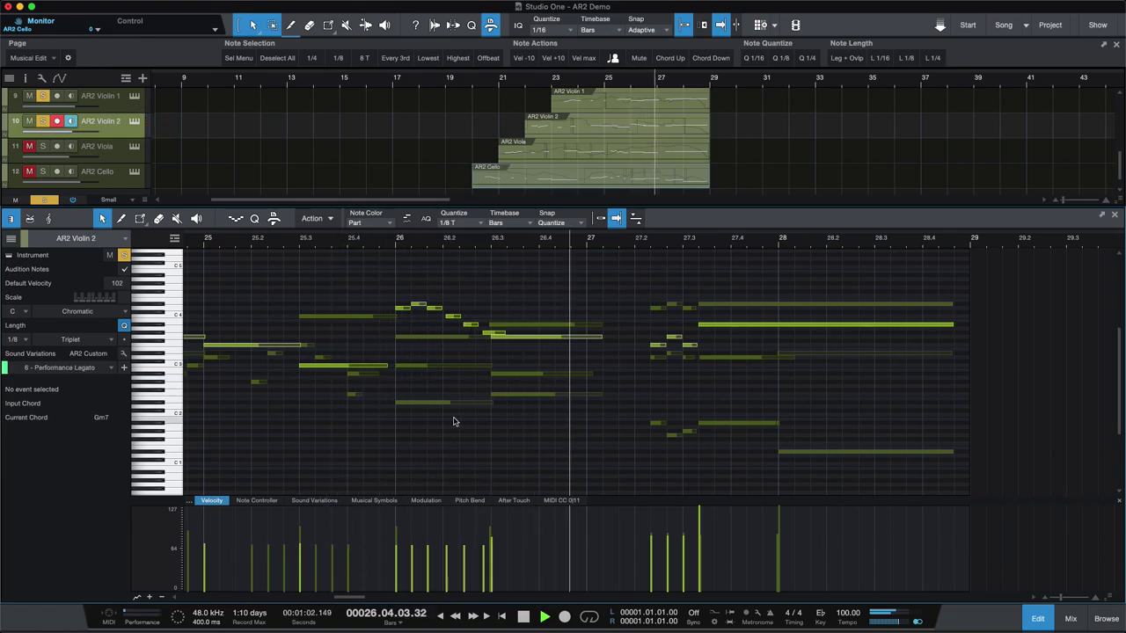
{"action": "key", "text": "space"}
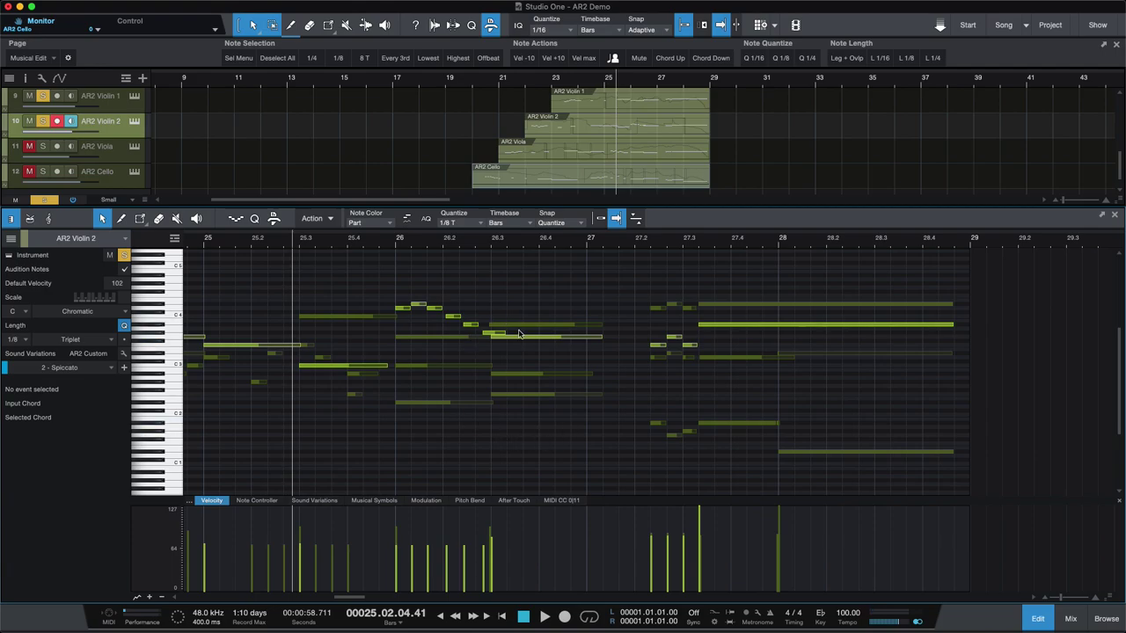
Zoom in on bar 26 and play the two violins' run from its first notes, once from the downbeat and once slightly after it.
{"action": "scroll", "coordinate": [522, 355], "scroll_direction": "up", "scroll_amount": 3}
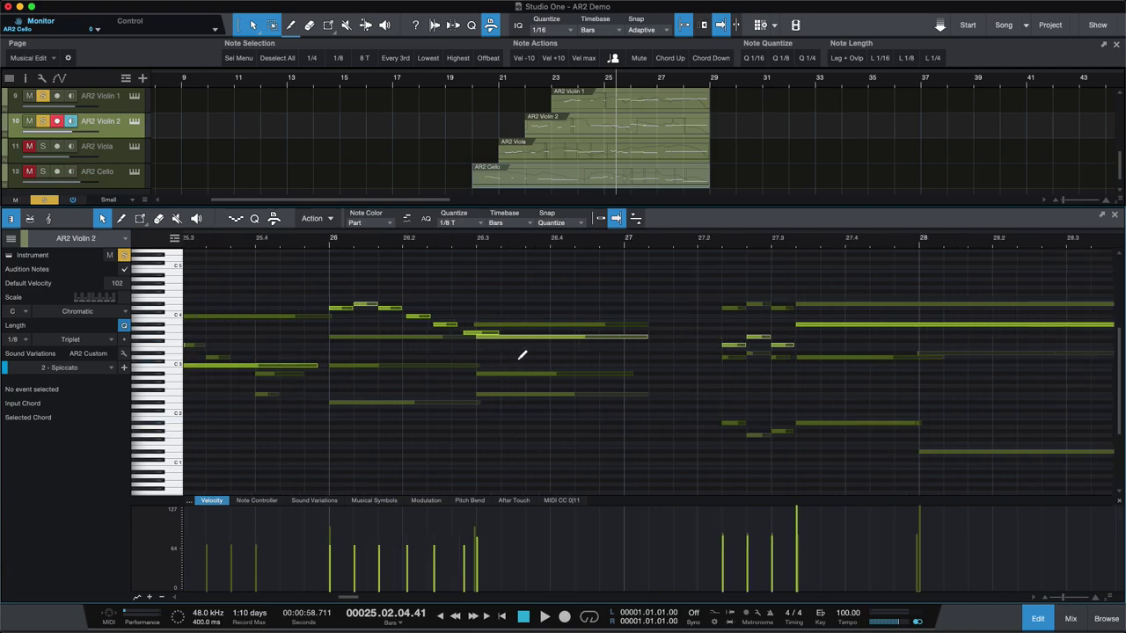
{"action": "left_click", "coordinate": [333, 352]}
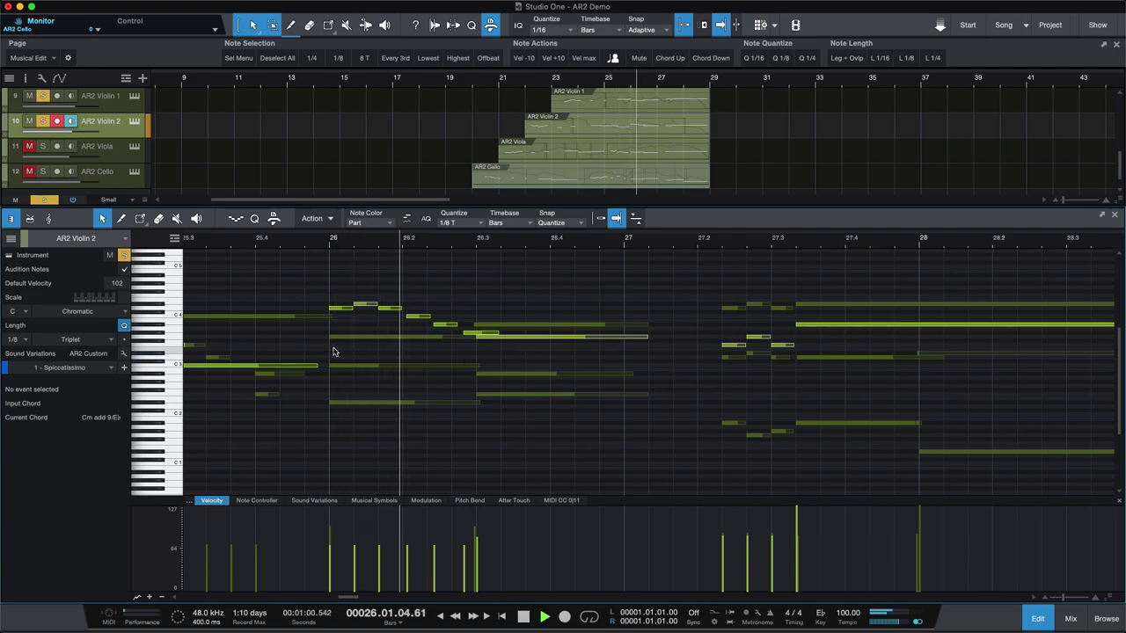
{"action": "key", "text": "space"}
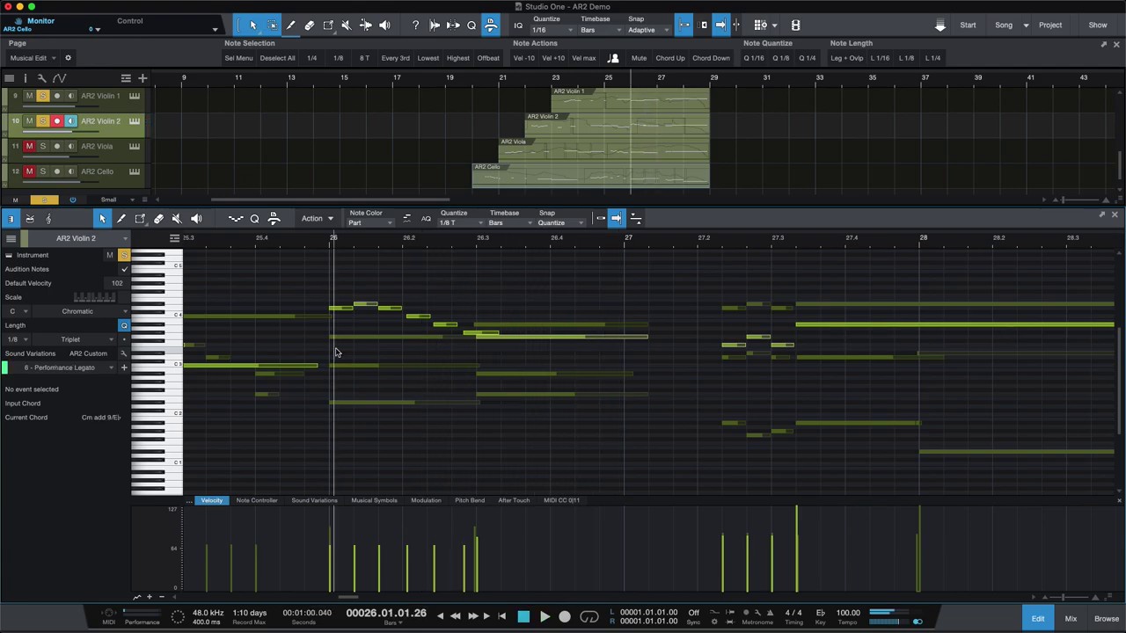
{"action": "left_click", "coordinate": [360, 353]}
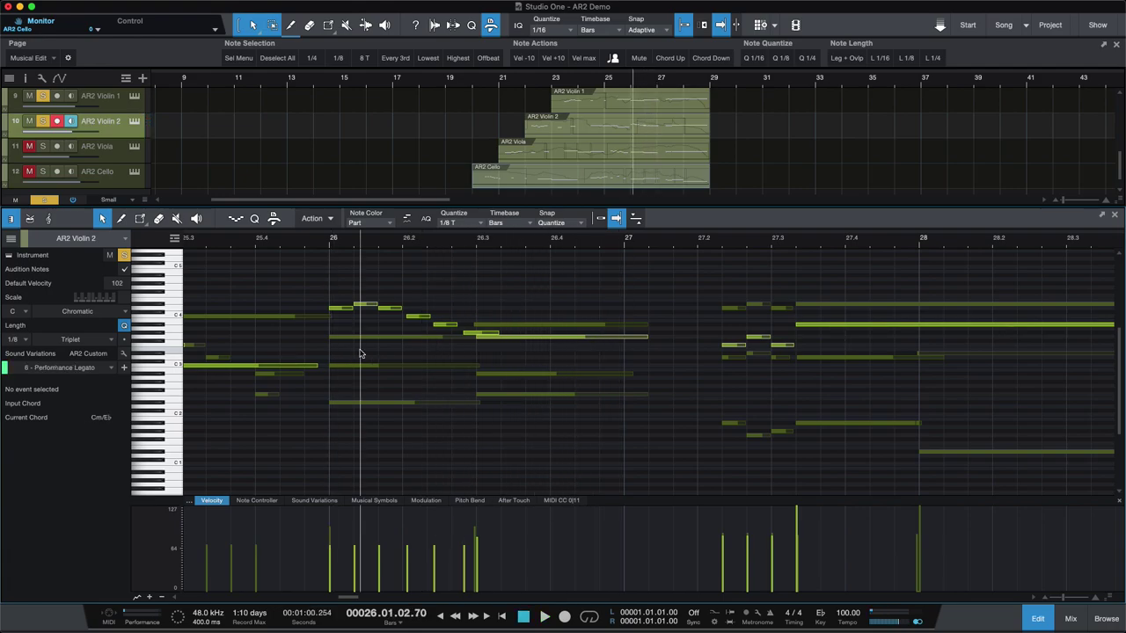
{"action": "key", "text": "space"}
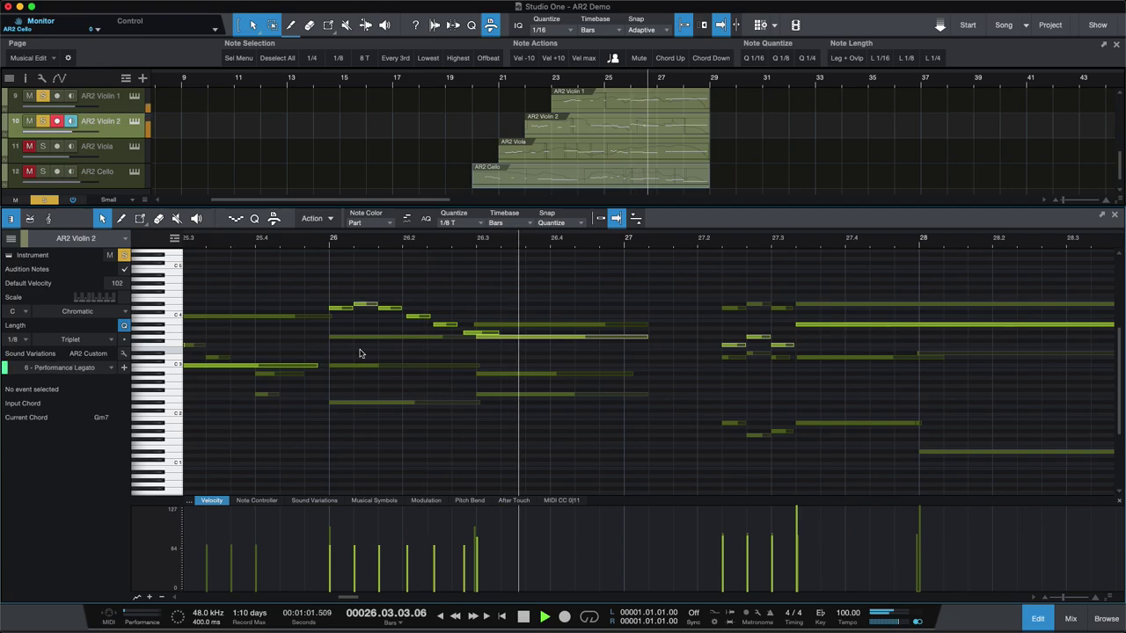
{"action": "key", "text": "space"}
Play the two soloed violins from bar 24.2 into bar 26, and set the playhead just after the start of bar 26.
{"action": "key", "text": "w"}
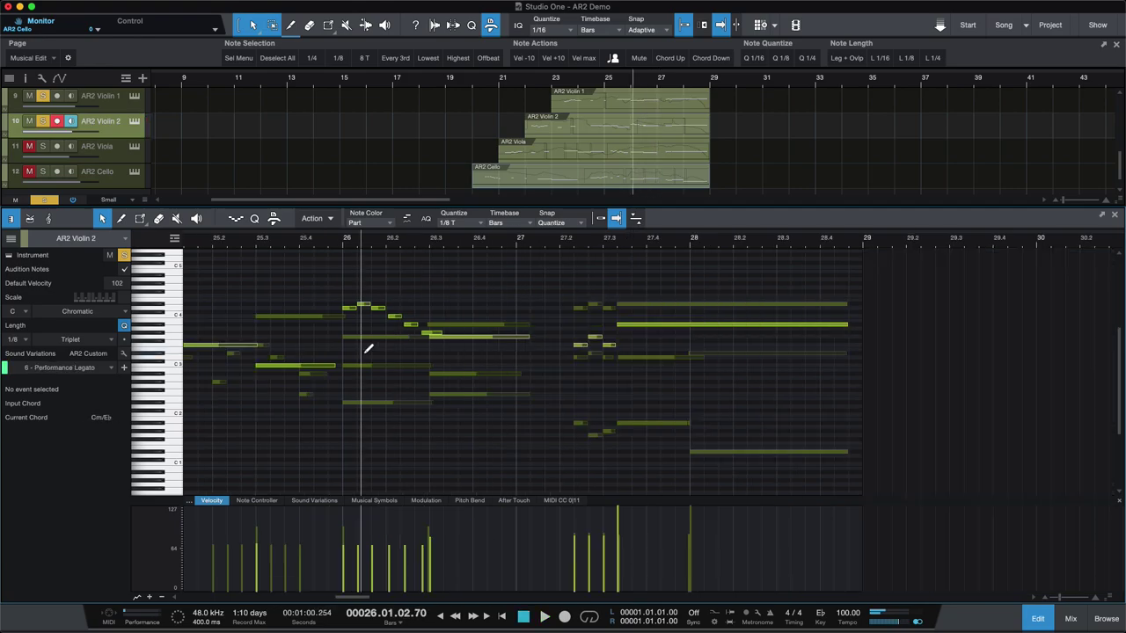
{"action": "scroll", "coordinate": [261, 431], "scroll_direction": "left", "scroll_amount": 5}
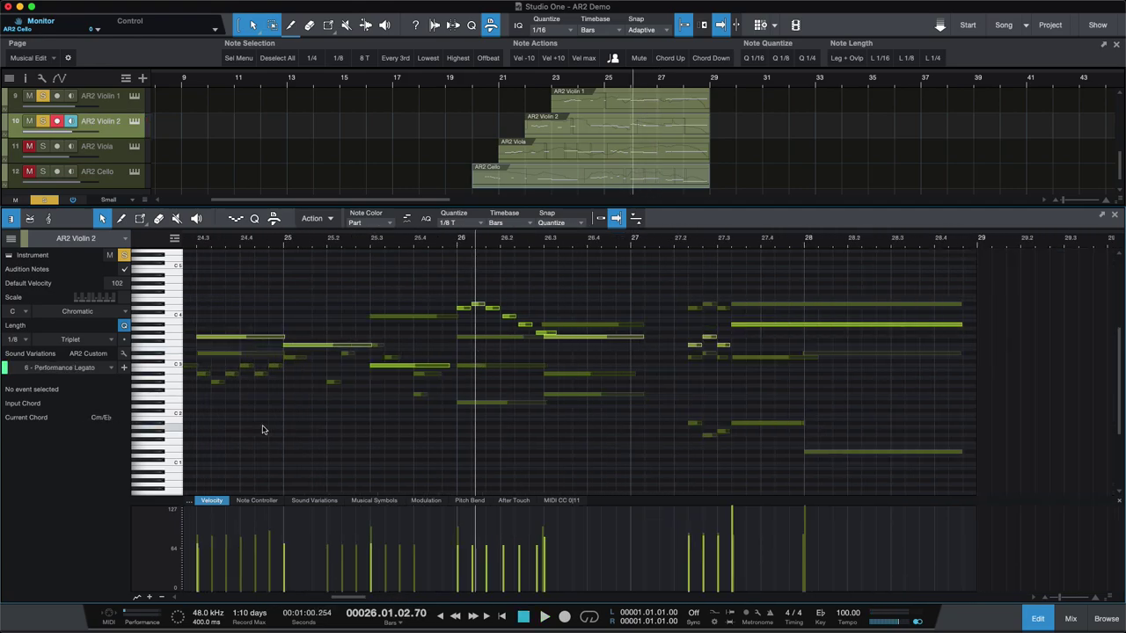
{"action": "scroll", "coordinate": [252, 426], "scroll_direction": "left", "scroll_amount": 3}
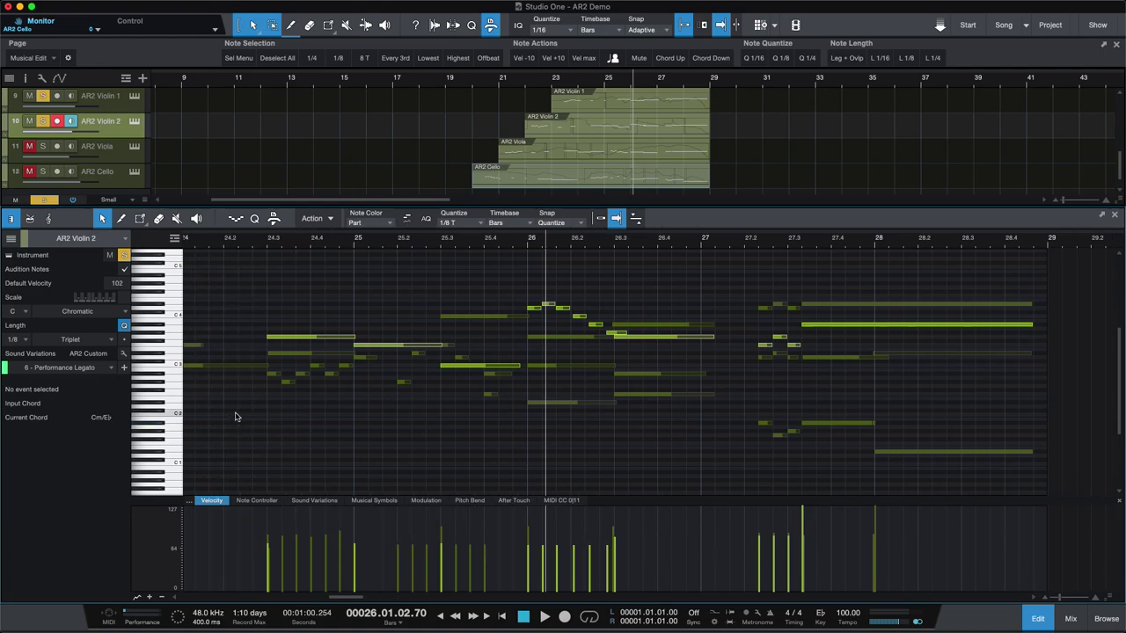
{"action": "left_click", "coordinate": [234, 416]}
{"action": "key", "text": "space"}
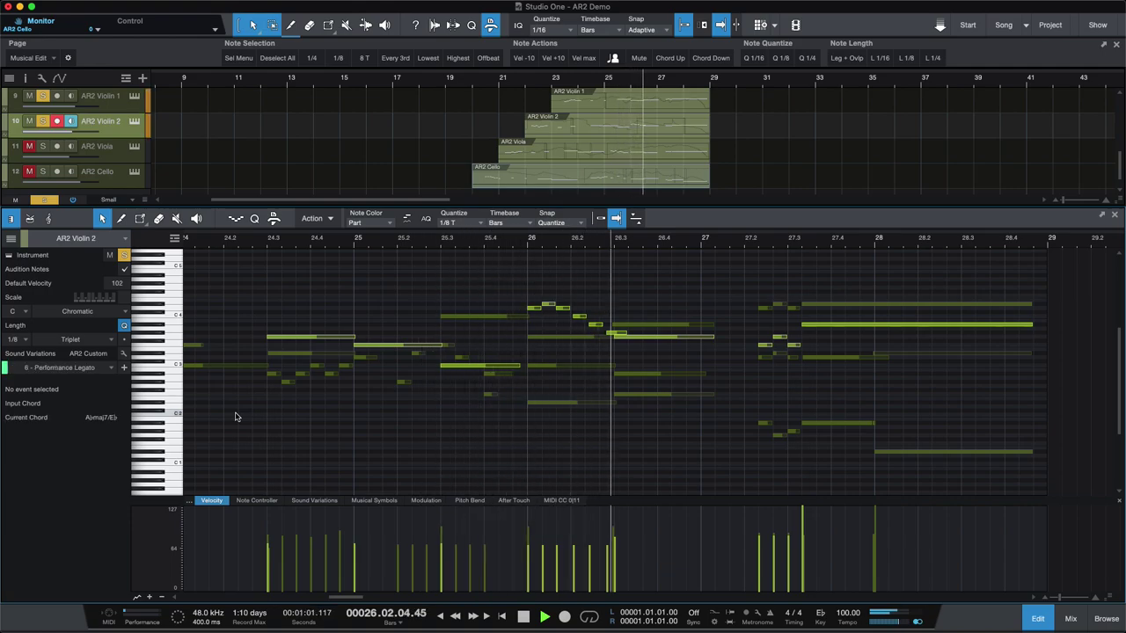
{"action": "key", "text": "space"}
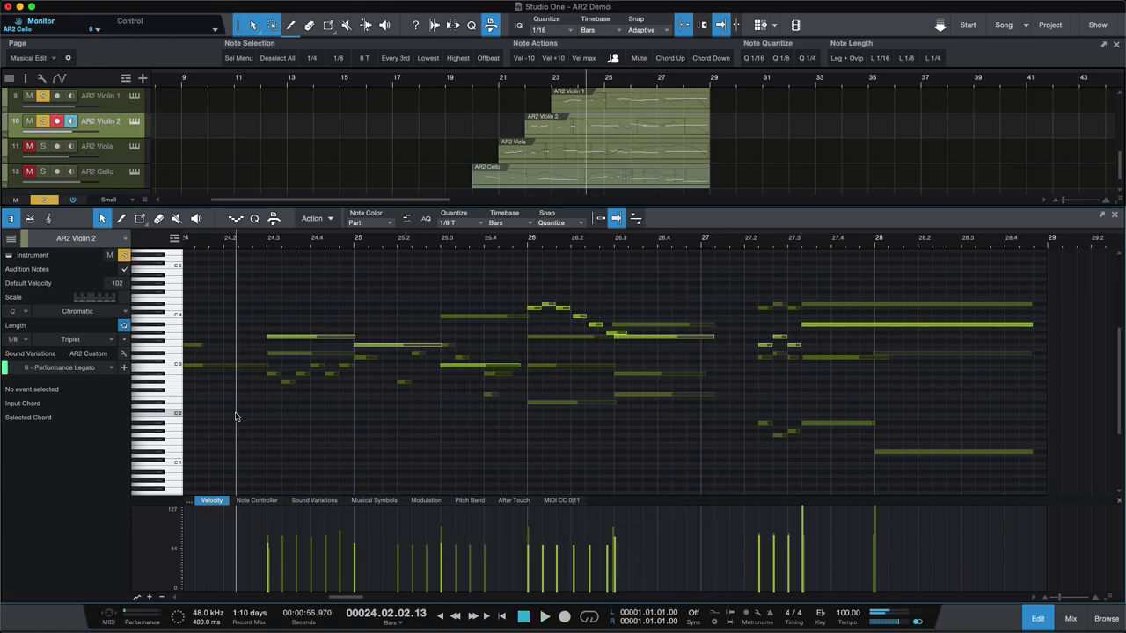
{"action": "left_click", "coordinate": [540, 433]}
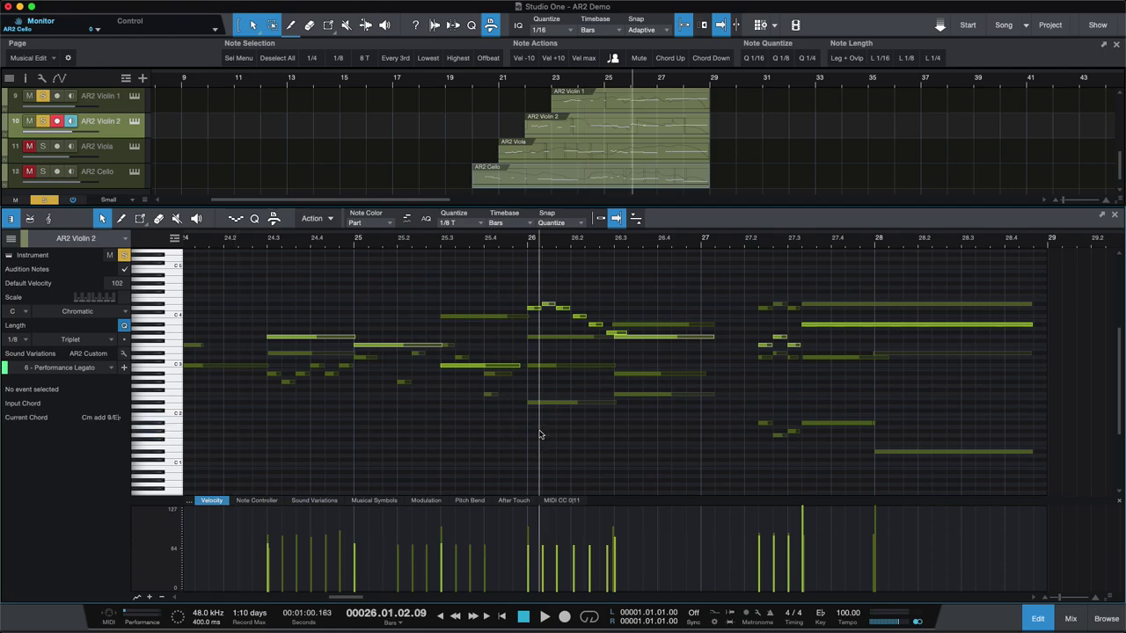
Unsolo AR2 Violin 2, solo AR2 Viola and AR2 Cello alongside AR2 Violin 1, and play them from just before bar 26.
{"action": "left_click", "coordinate": [44, 124]}
{"action": "left_click", "coordinate": [44, 146]}
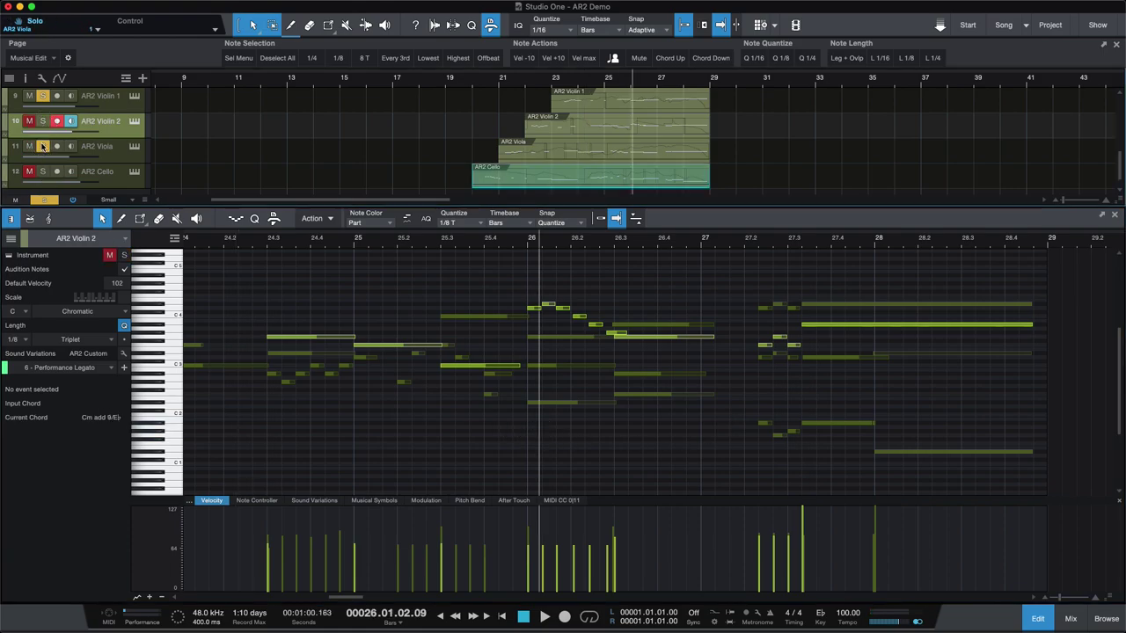
{"action": "left_click", "coordinate": [524, 437]}
{"action": "key", "text": "space"}
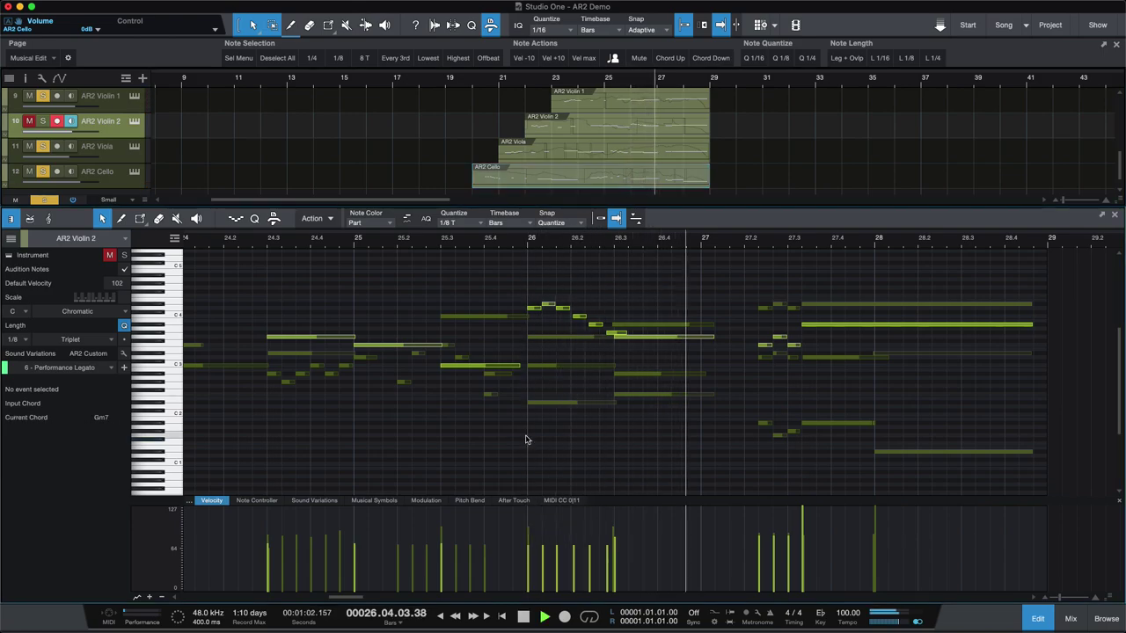
{"action": "key", "text": "space"}
Play the soloed AR2 Violin 1, Viola and Cello through the overlapping notes in bar 26, starting shortly after the downbeat.
{"action": "scroll", "coordinate": [650, 415], "scroll_direction": "up", "scroll_amount": 3}
{"action": "scroll", "coordinate": [649, 415], "scroll_direction": "up", "scroll_amount": 2}
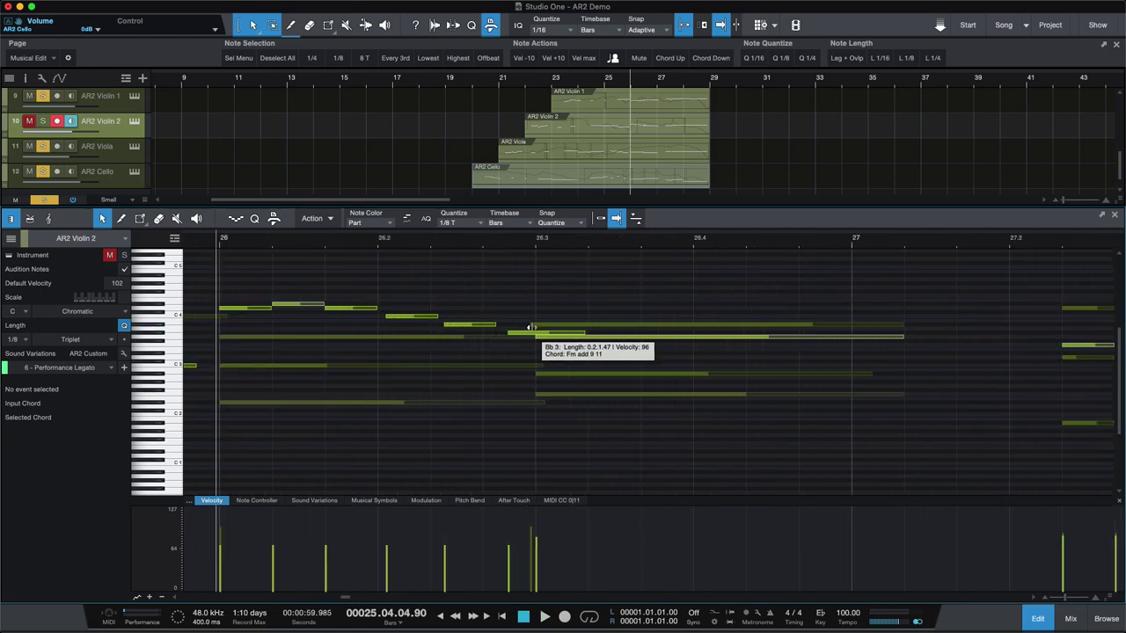
{"action": "left_click", "coordinate": [498, 437]}
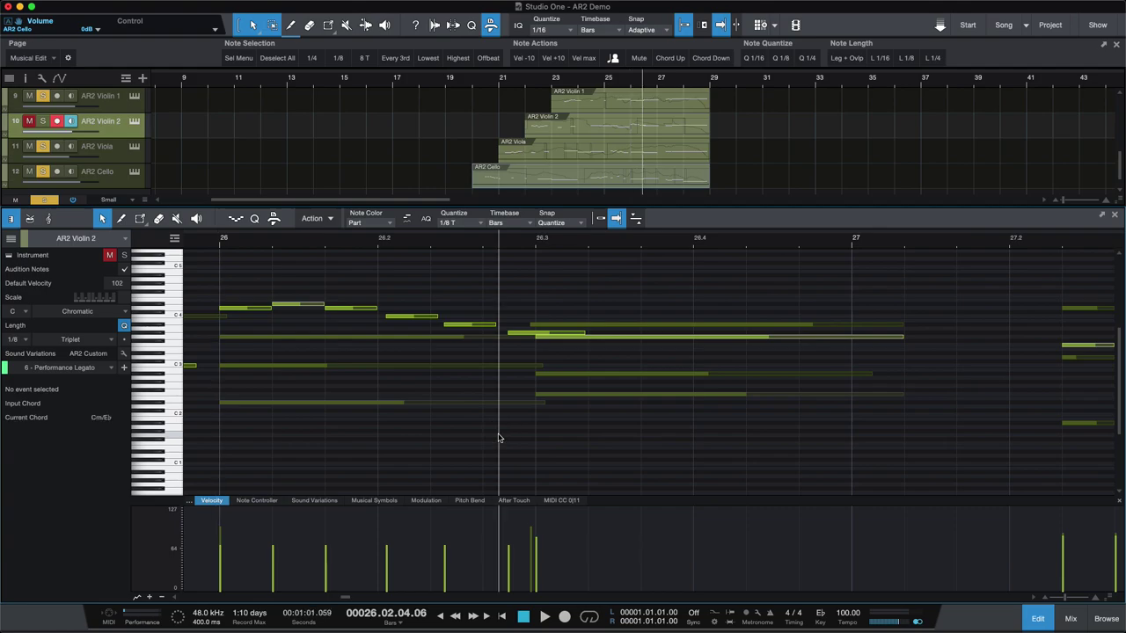
{"action": "key", "text": "space"}
{"action": "left_click", "coordinate": [253, 435]}
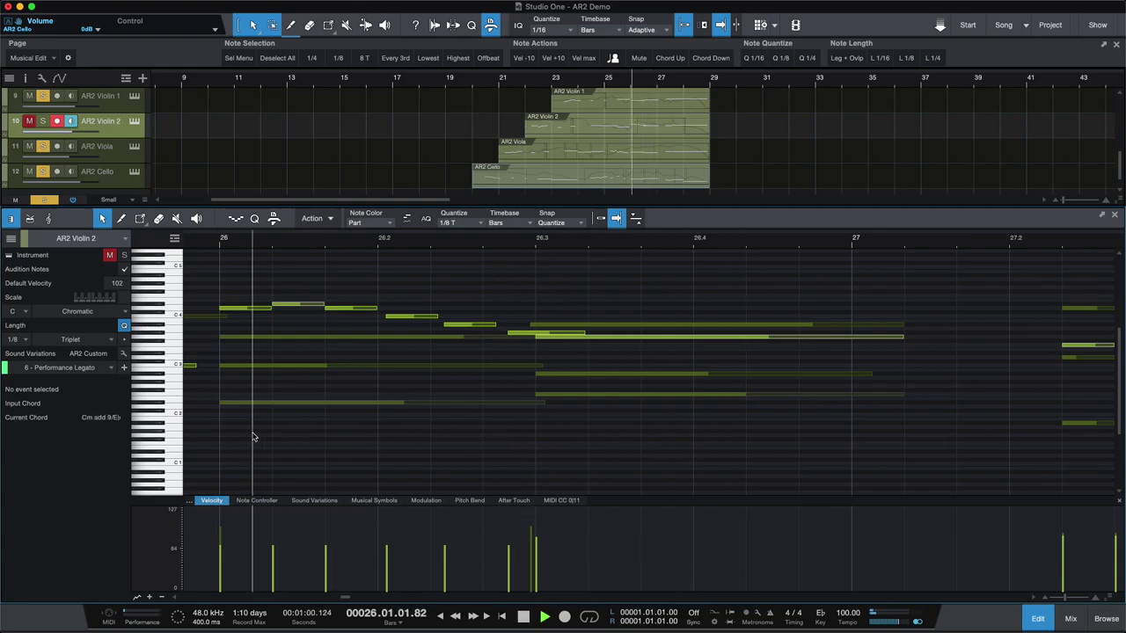
{"action": "key", "text": "space"}
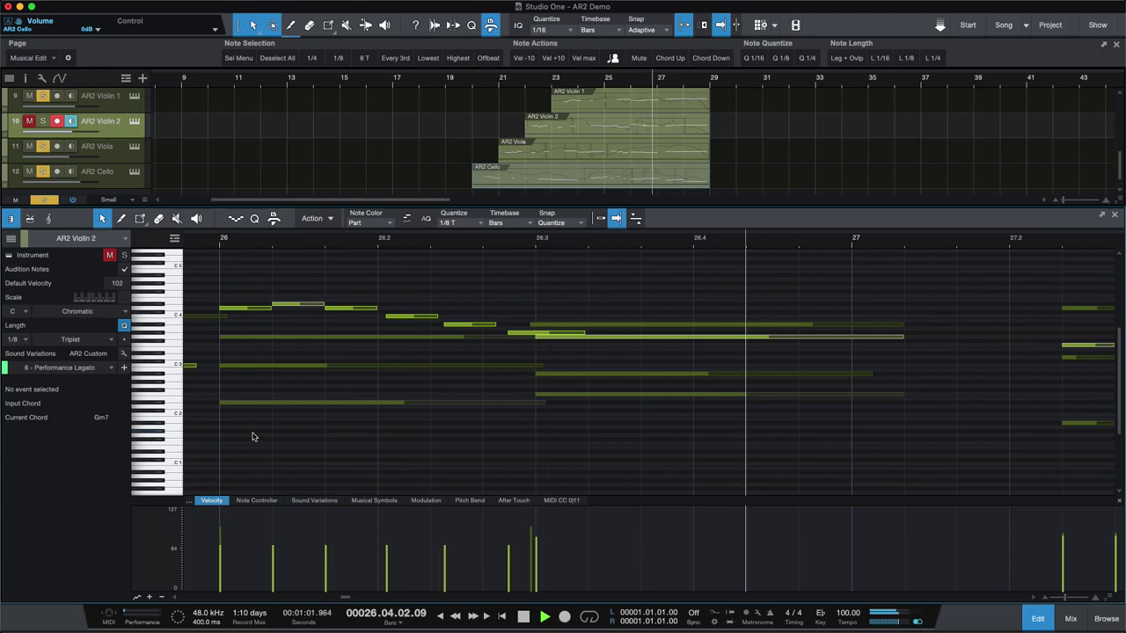
{"action": "key", "text": "space"}
Solo AR2 Violin 2 again and play all four AR2 parts from just before the cello's first notes in bar 20.
{"action": "scroll", "coordinate": [297, 437], "scroll_direction": "down", "scroll_amount": 5}
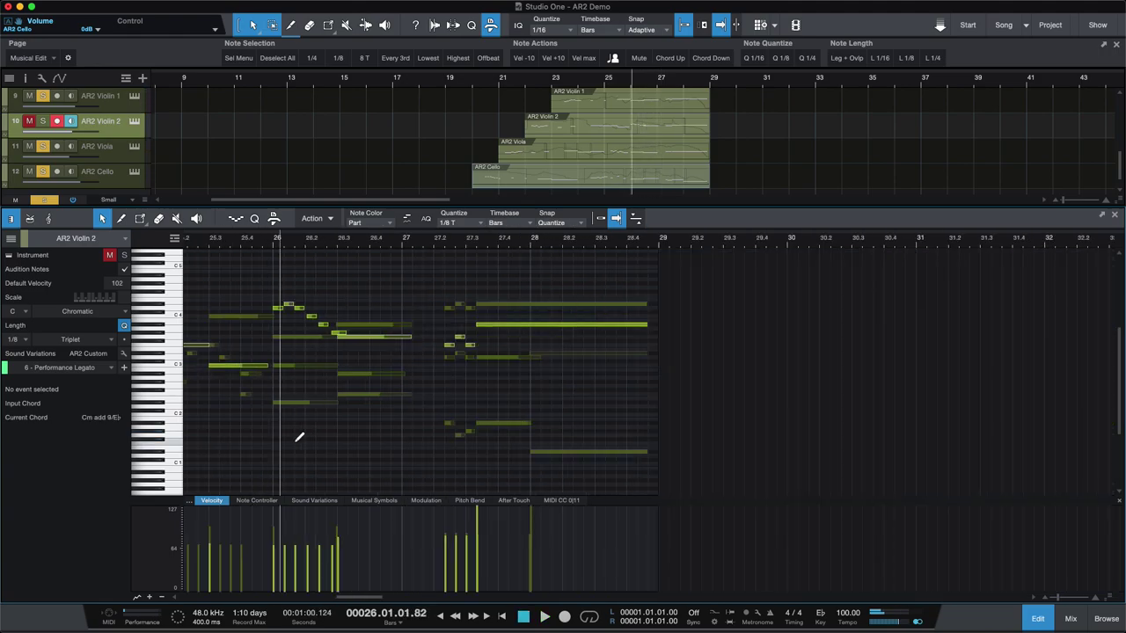
{"action": "scroll", "coordinate": [299, 437], "scroll_direction": "down", "scroll_amount": 5}
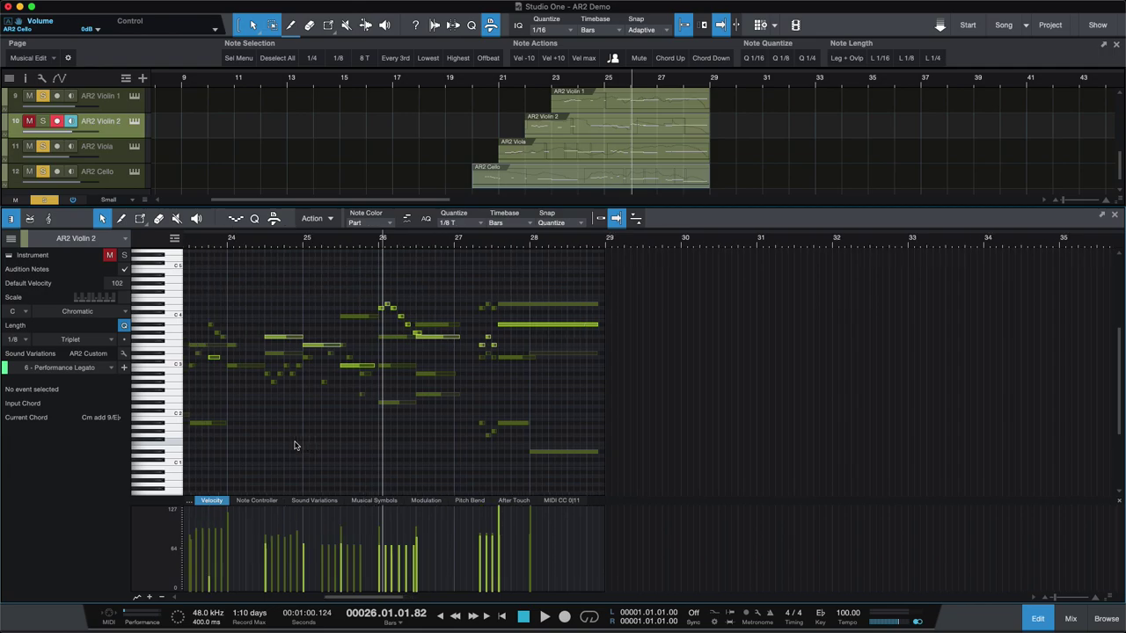
{"action": "scroll", "coordinate": [297, 446], "scroll_direction": "left", "scroll_amount": 10}
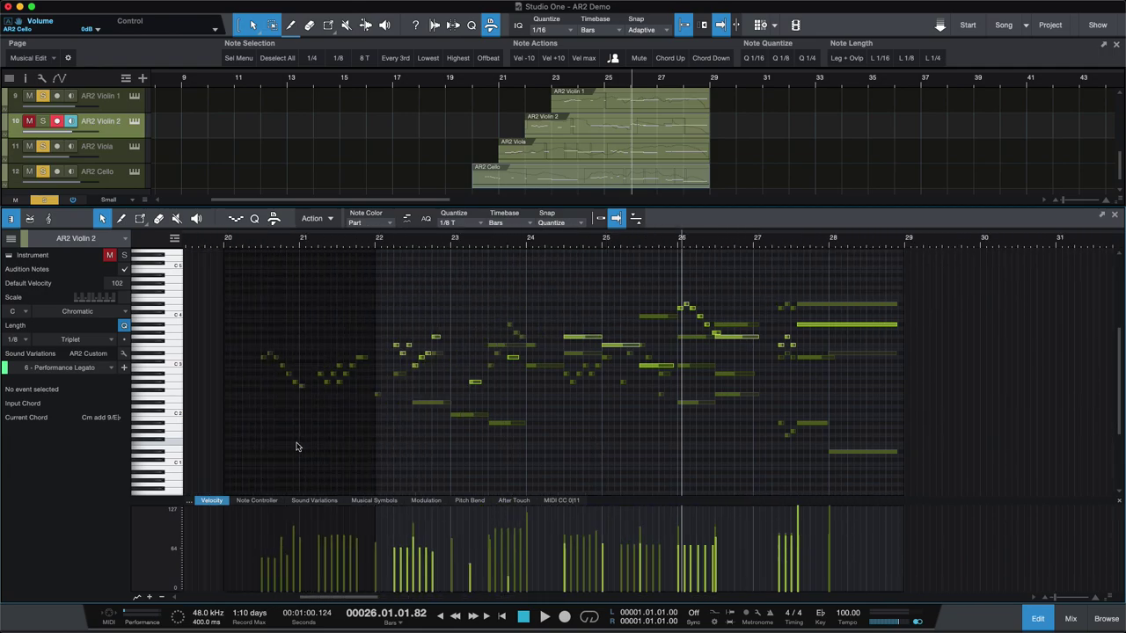
{"action": "scroll", "coordinate": [296, 446], "scroll_direction": "left", "scroll_amount": 1}
{"action": "left_click", "coordinate": [273, 423]}
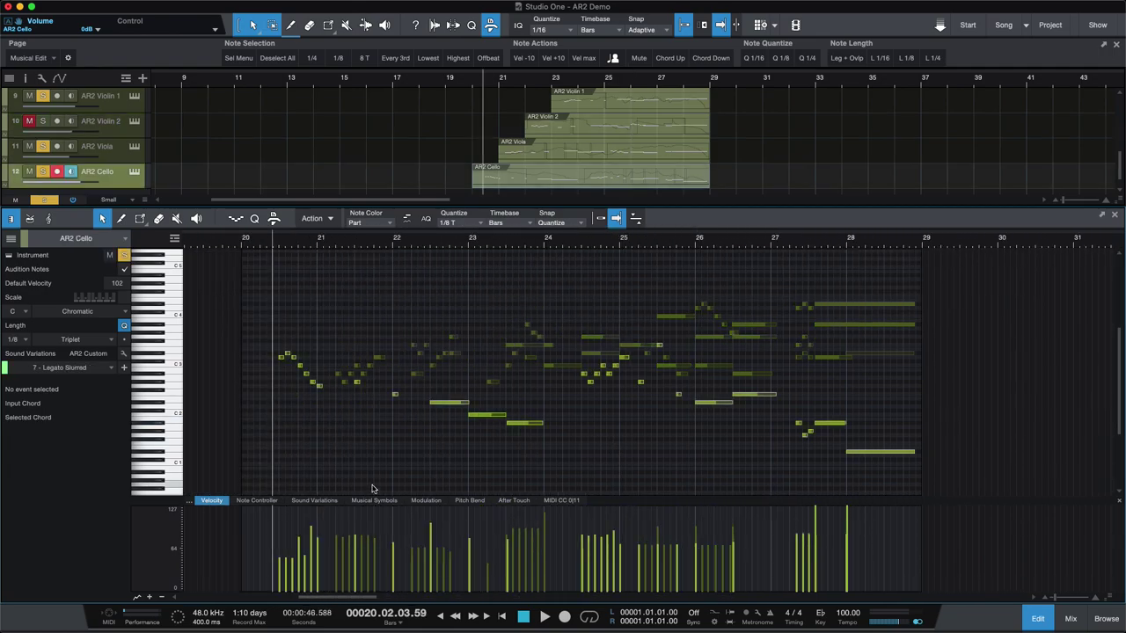
{"action": "left_click", "coordinate": [43, 121]}
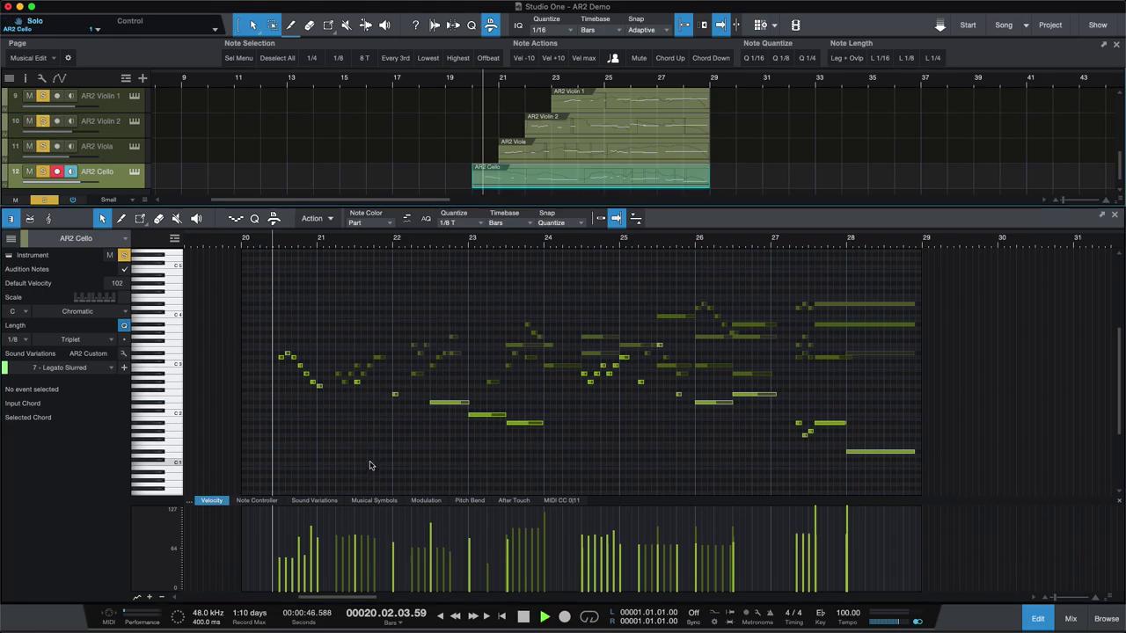
{"action": "key", "text": "space"}
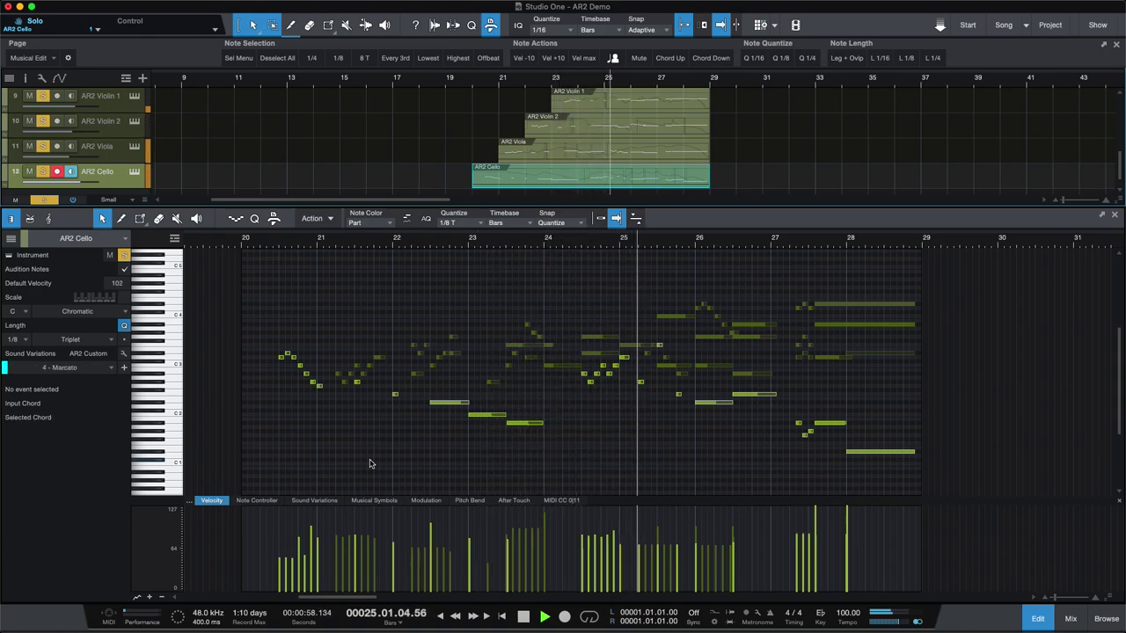
{"action": "scroll", "coordinate": [485, 430], "scroll_direction": "up", "scroll_amount": 3}
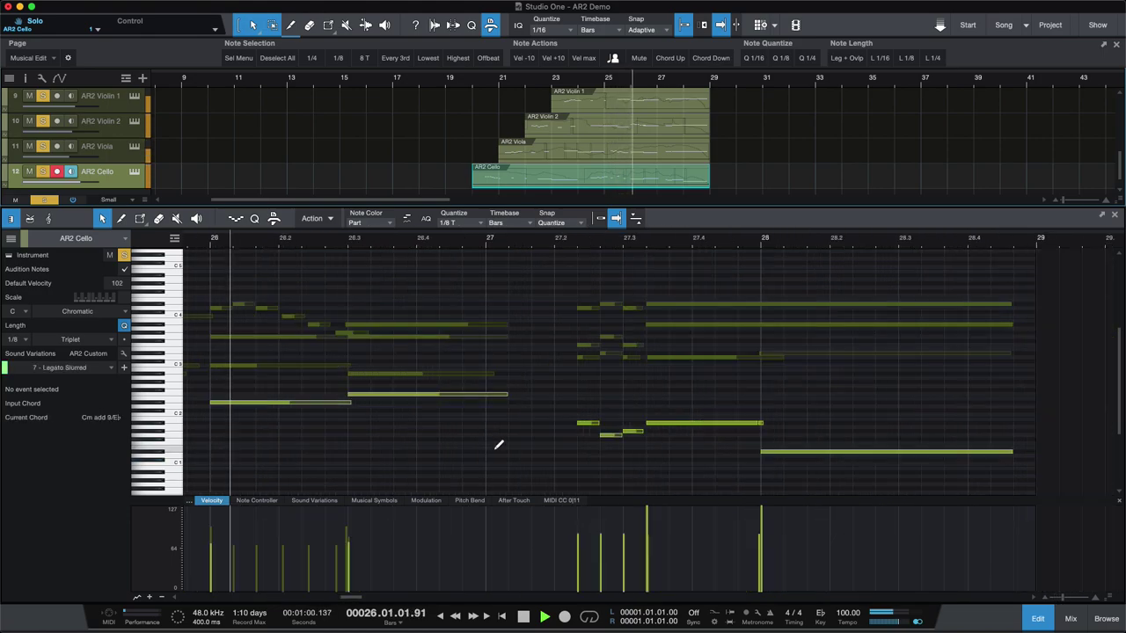
{"action": "scroll", "coordinate": [313, 462], "scroll_direction": "down", "scroll_amount": 3}
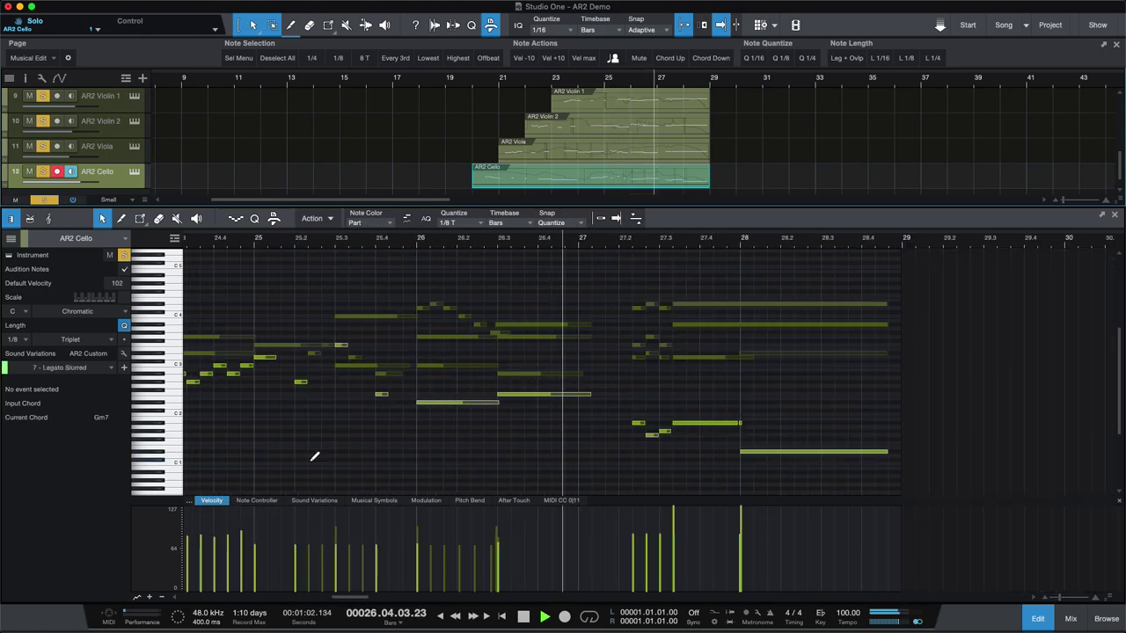
Extend the start of the AR2 Cello's Bb 1 note near beat 23.3 earlier to 23.03.01.10.
{"action": "scroll", "coordinate": [312, 460], "scroll_direction": "left", "scroll_amount": 5}
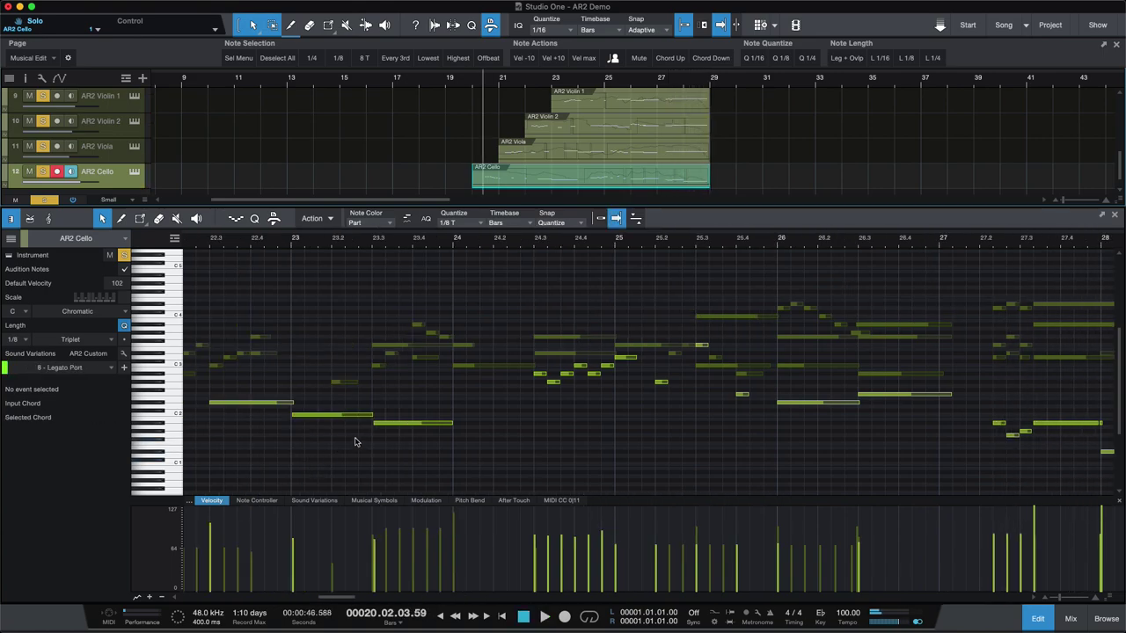
{"action": "left_click", "coordinate": [383, 426]}
{"action": "scroll", "coordinate": [377, 432], "scroll_direction": "up", "scroll_amount": 8}
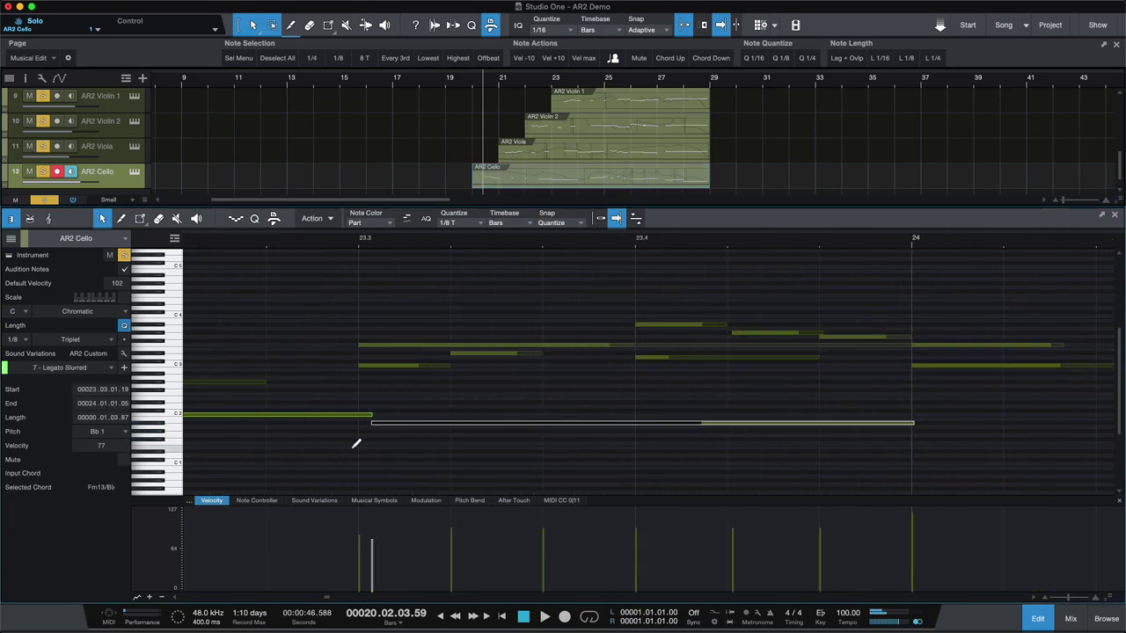
{"action": "scroll", "coordinate": [475, 450], "scroll_direction": "down", "scroll_amount": 8}
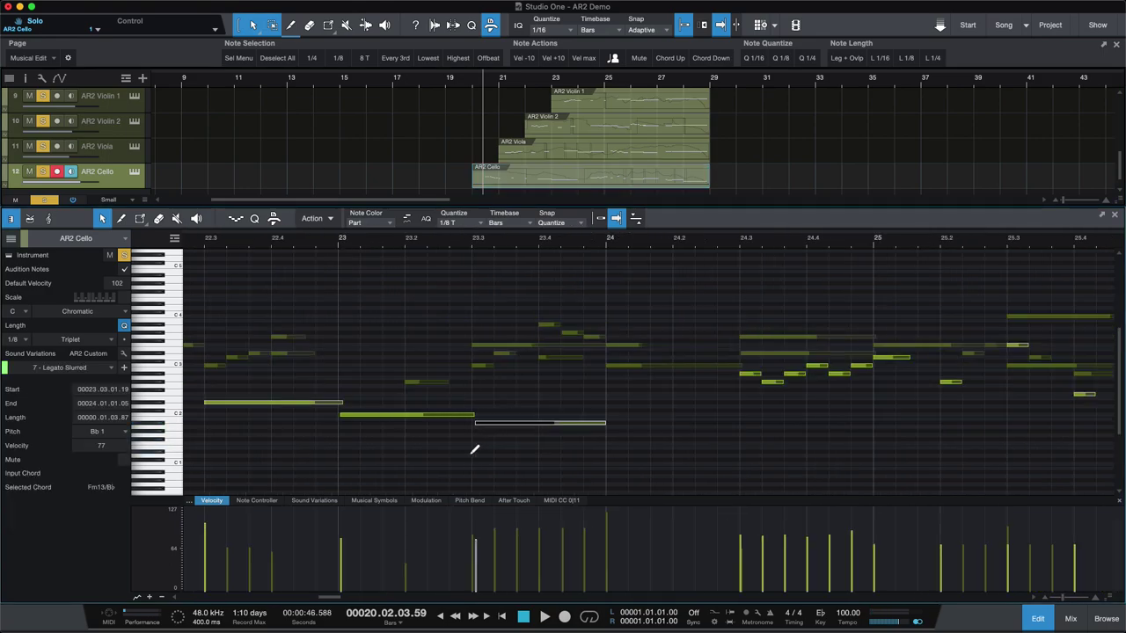
{"action": "scroll", "coordinate": [475, 449], "scroll_direction": "up", "scroll_amount": 4}
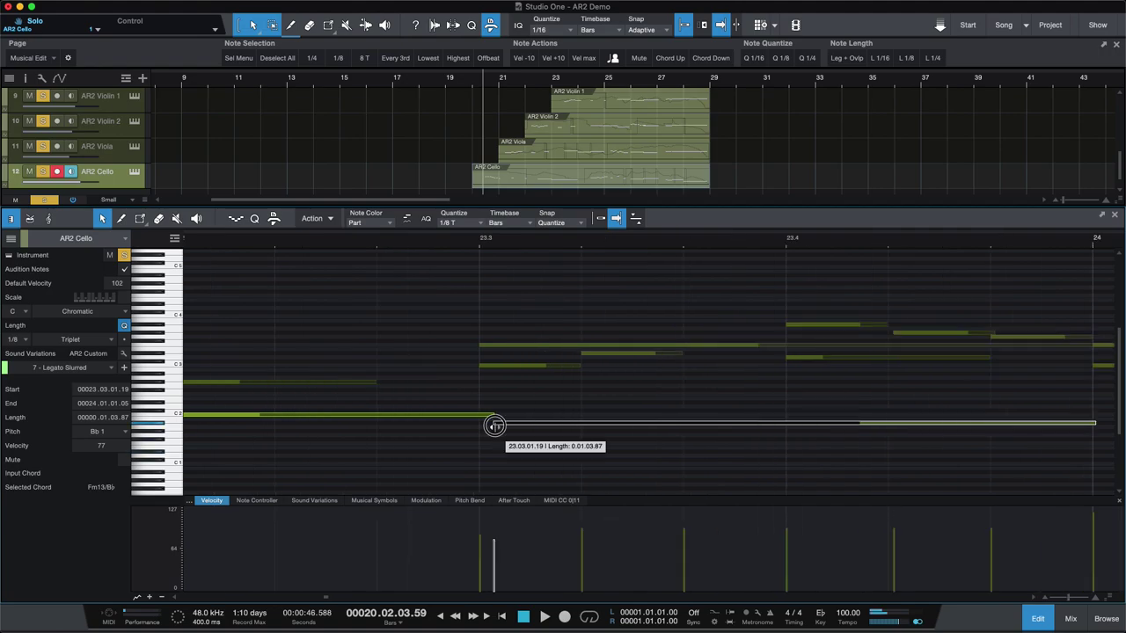
{"action": "left_click_drag", "start_coordinate": [495, 425], "coordinate": [488, 430]}
Play all four AR2 parts from just before bar 23 through the lengthened cello note.
{"action": "scroll", "coordinate": [493, 432], "scroll_direction": "down", "scroll_amount": 5}
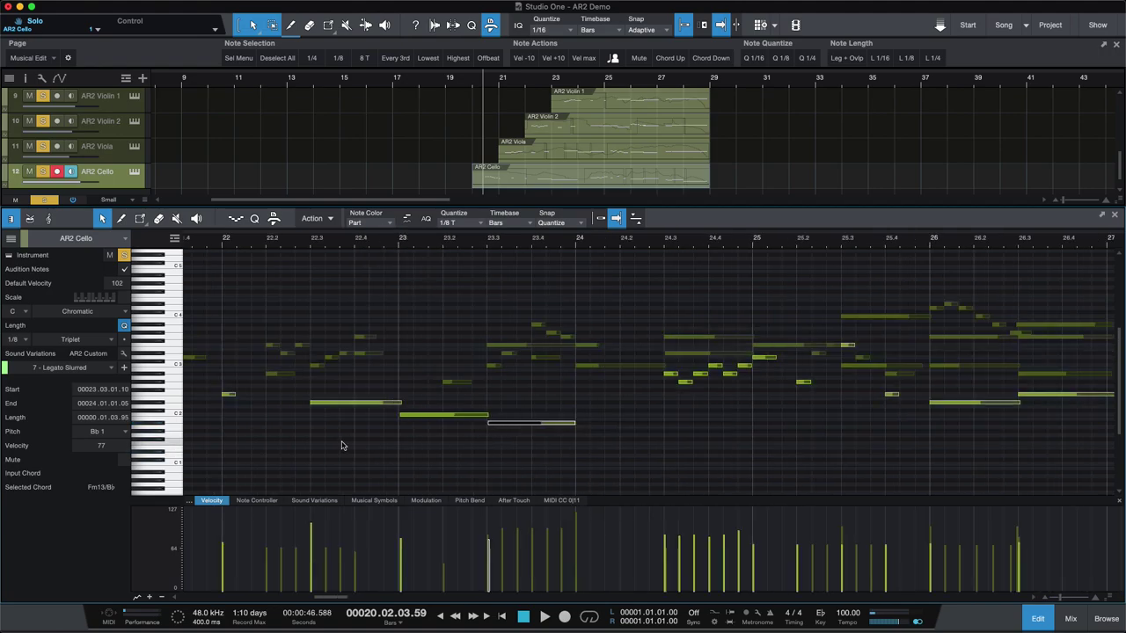
{"action": "left_click", "coordinate": [393, 444]}
{"action": "key", "text": "space"}
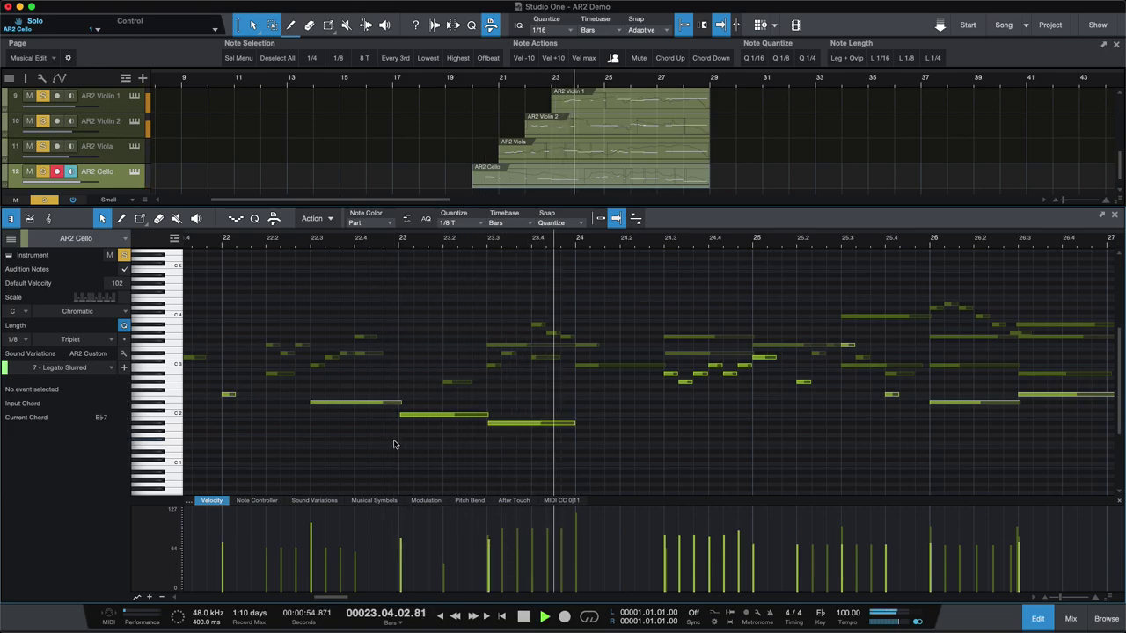
{"action": "key", "text": "space"}
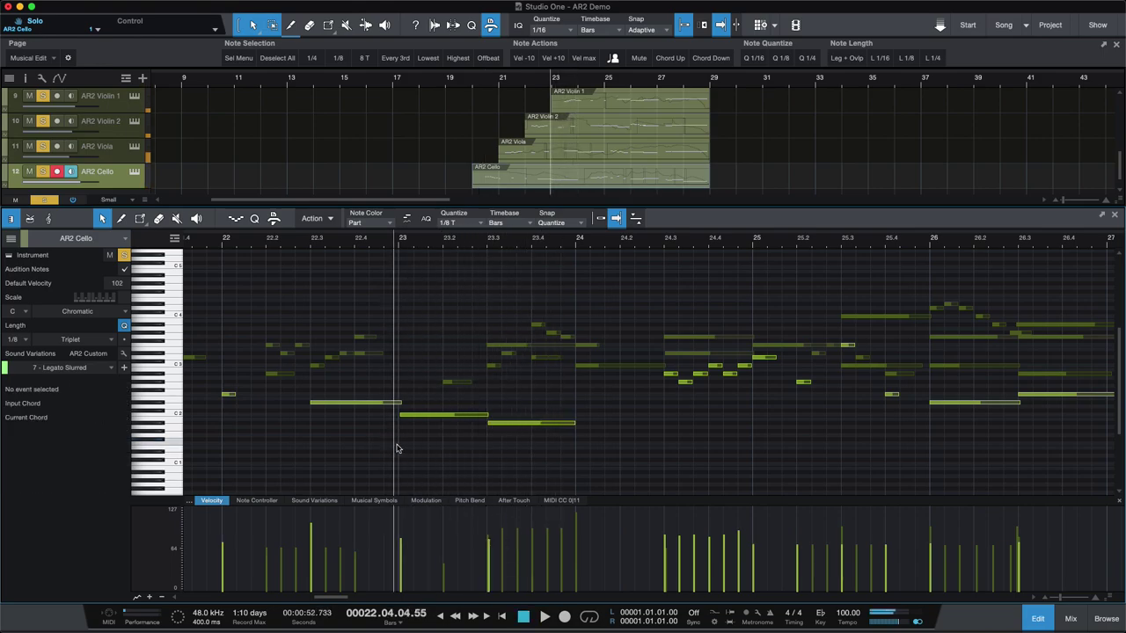
Play the parts from just before the cello's long note at 22.3 and display the cello's sound variations lane.
{"action": "left_click", "coordinate": [302, 435]}
{"action": "key", "text": "space"}
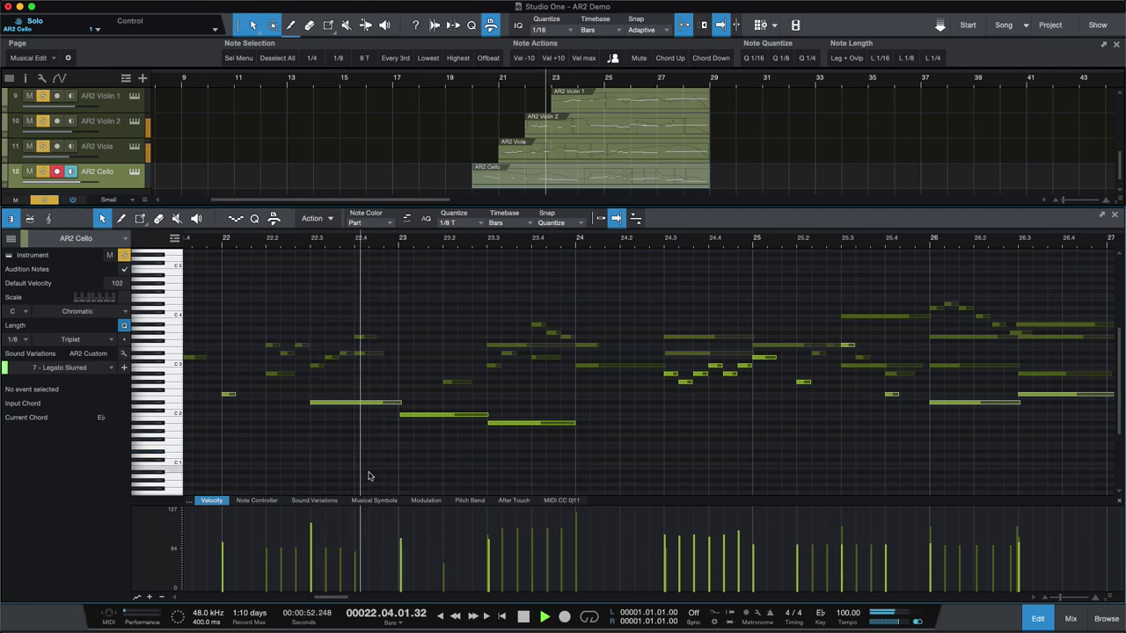
{"action": "left_click", "coordinate": [333, 501]}
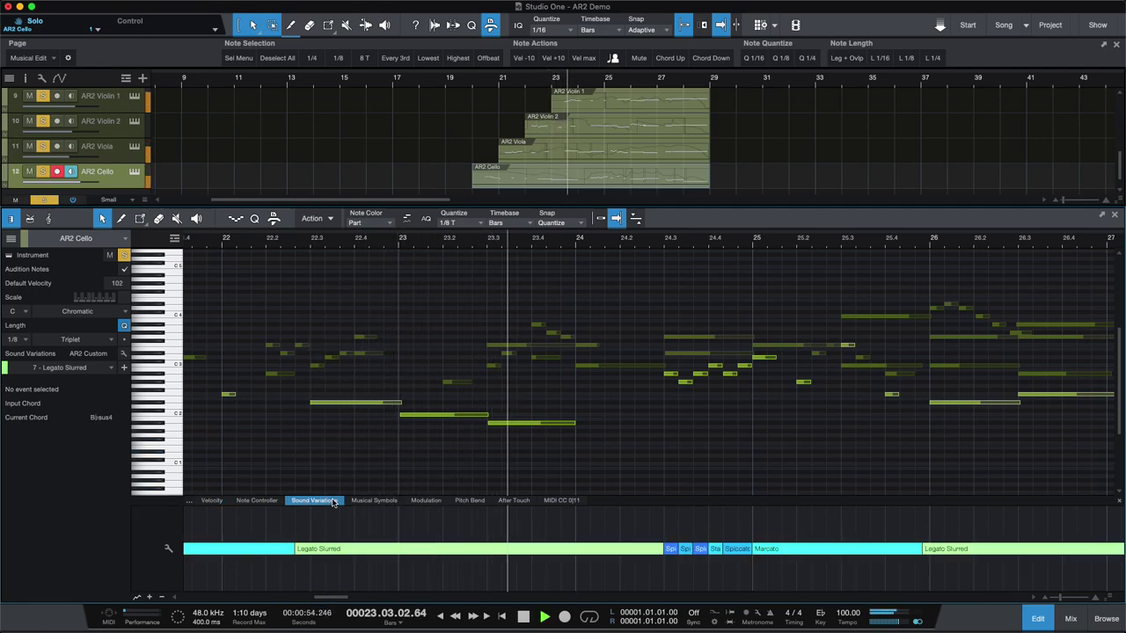
{"action": "key", "text": "space"}
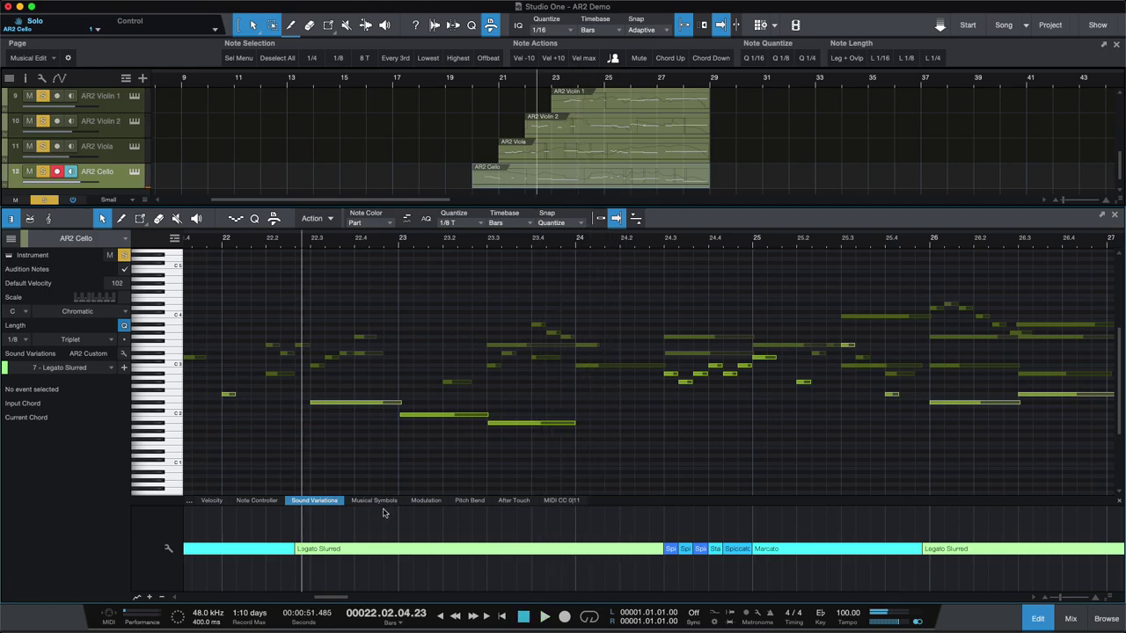
Examine the Bowing Pattern option of the AR2 Cello instrument while playing the parts from just before 22.2.
{"action": "left_click", "coordinate": [260, 405]}
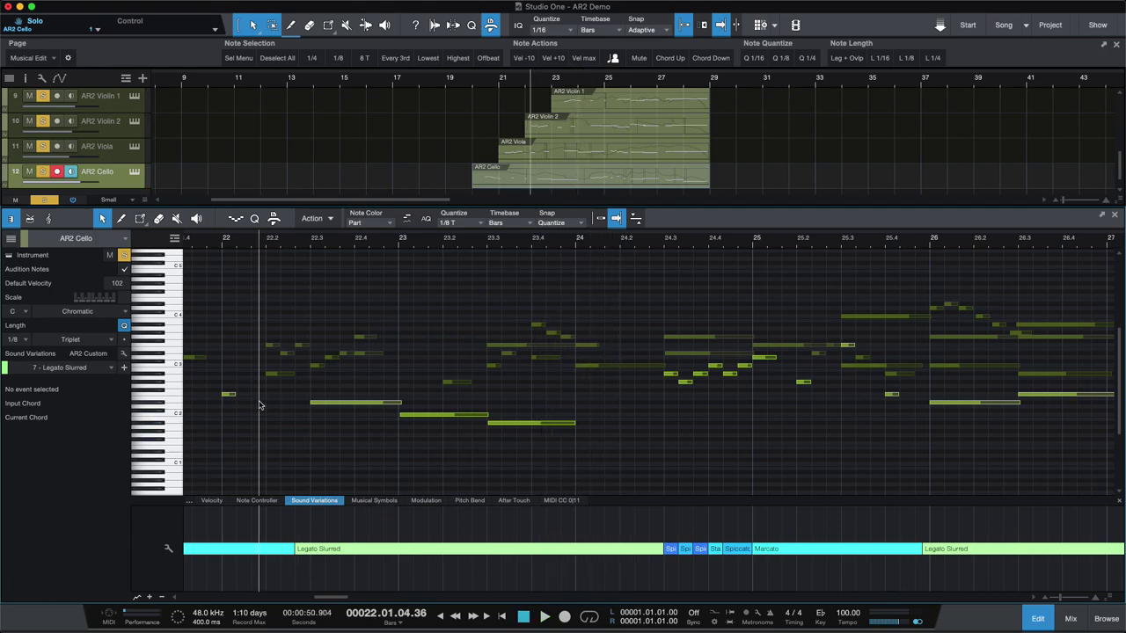
{"action": "left_click", "coordinate": [133, 174]}
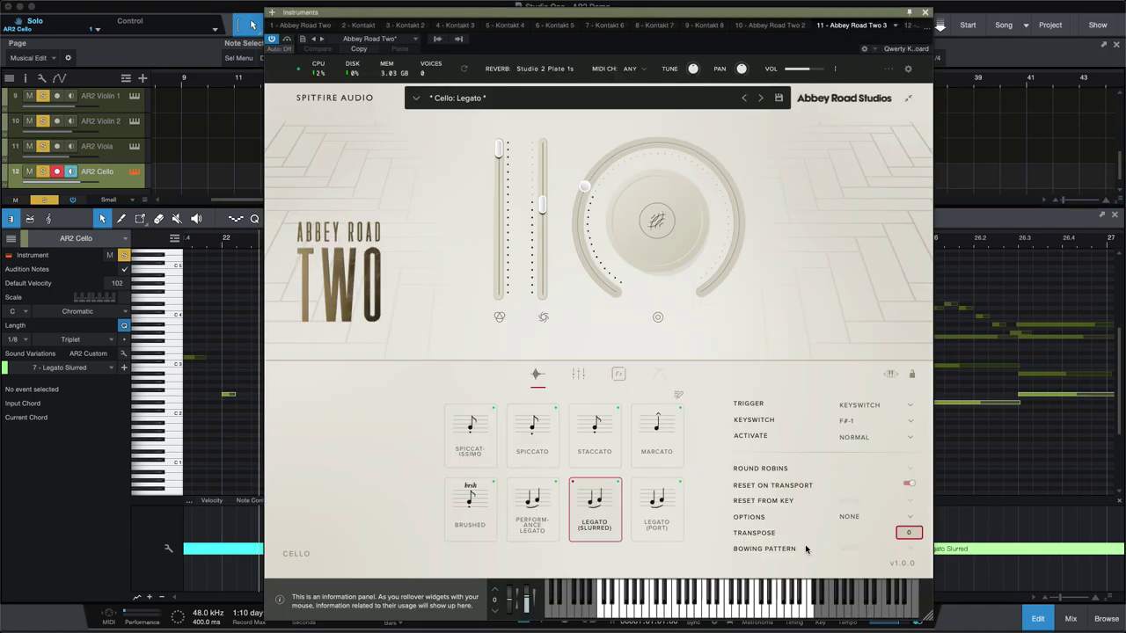
{"action": "mouse_move", "coordinate": [847, 553]}
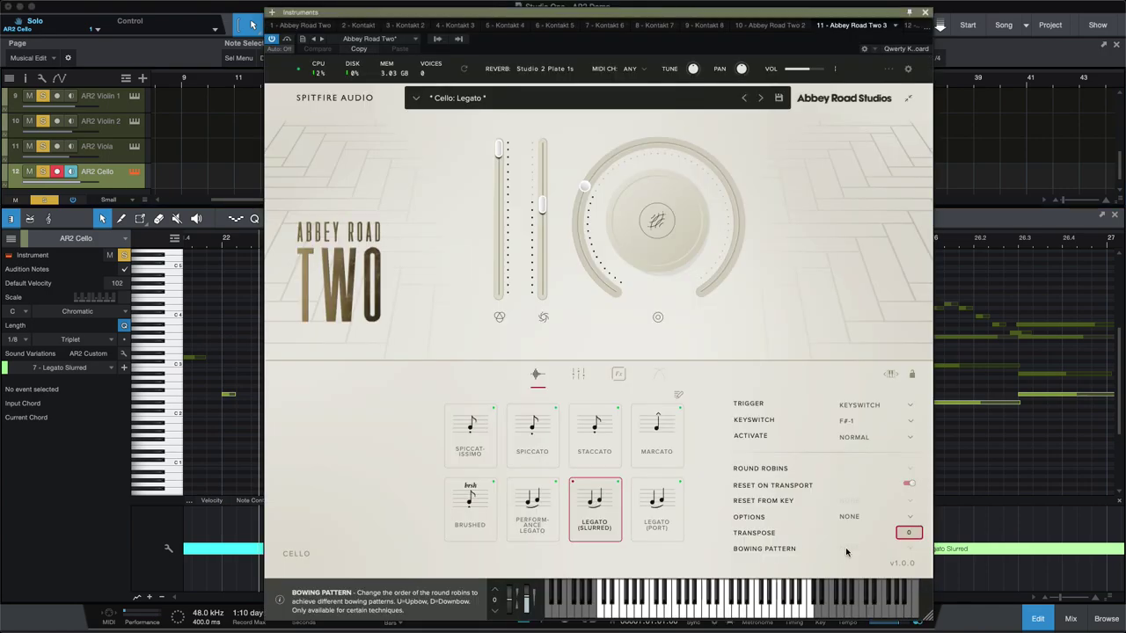
{"action": "mouse_move", "coordinate": [912, 466]}
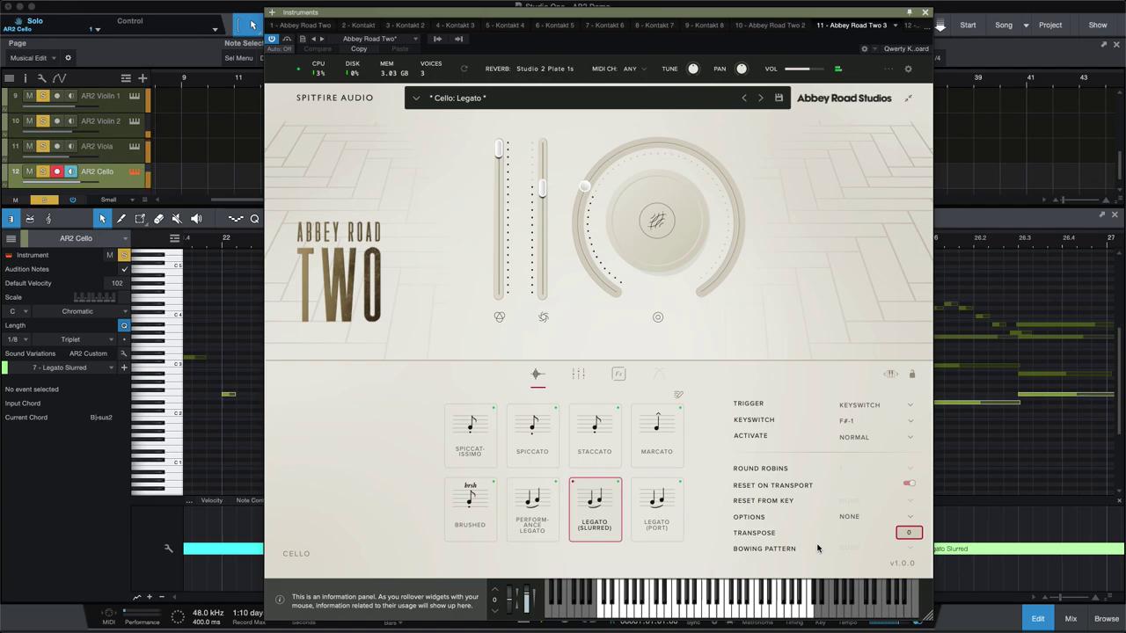
{"action": "left_click", "coordinate": [924, 12]}
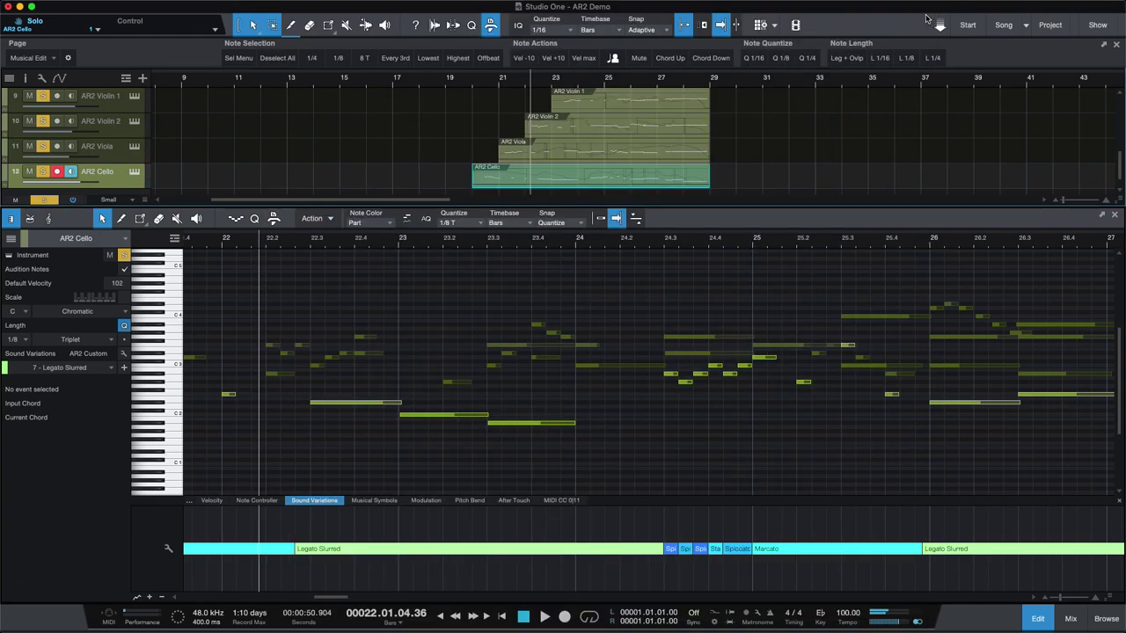
Play the full AR2 quartet passage from just before the cello's first notes in bar 20 to past bar 29.
{"action": "scroll", "coordinate": [517, 354], "scroll_direction": "down", "scroll_amount": 3}
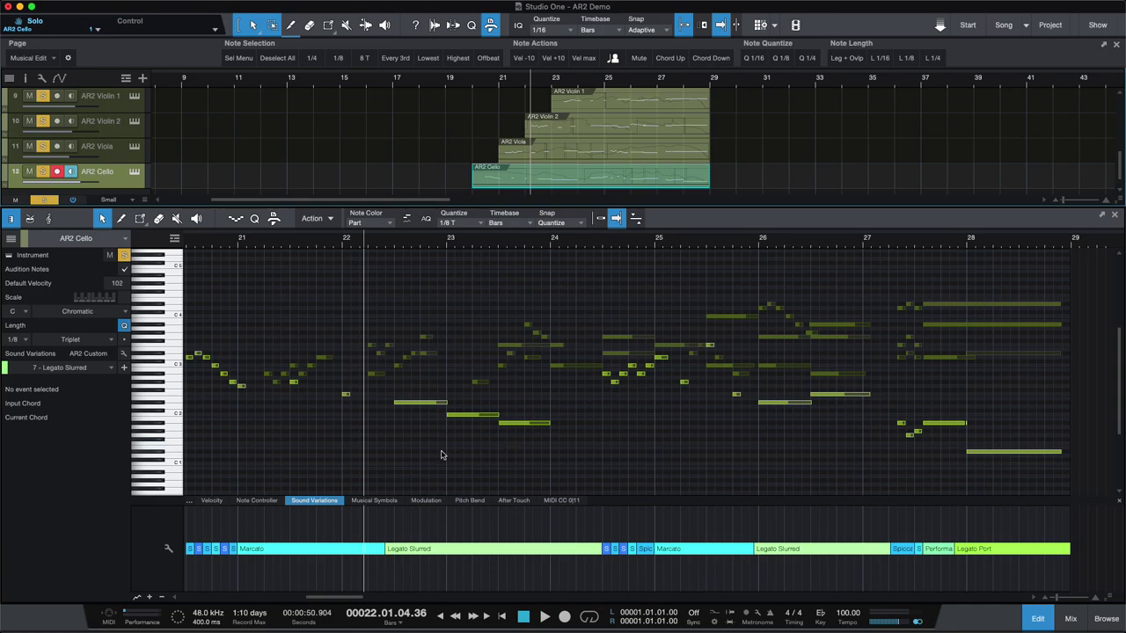
{"action": "scroll", "coordinate": [442, 454], "scroll_direction": "left", "scroll_amount": 3}
{"action": "left_click", "coordinate": [234, 392]}
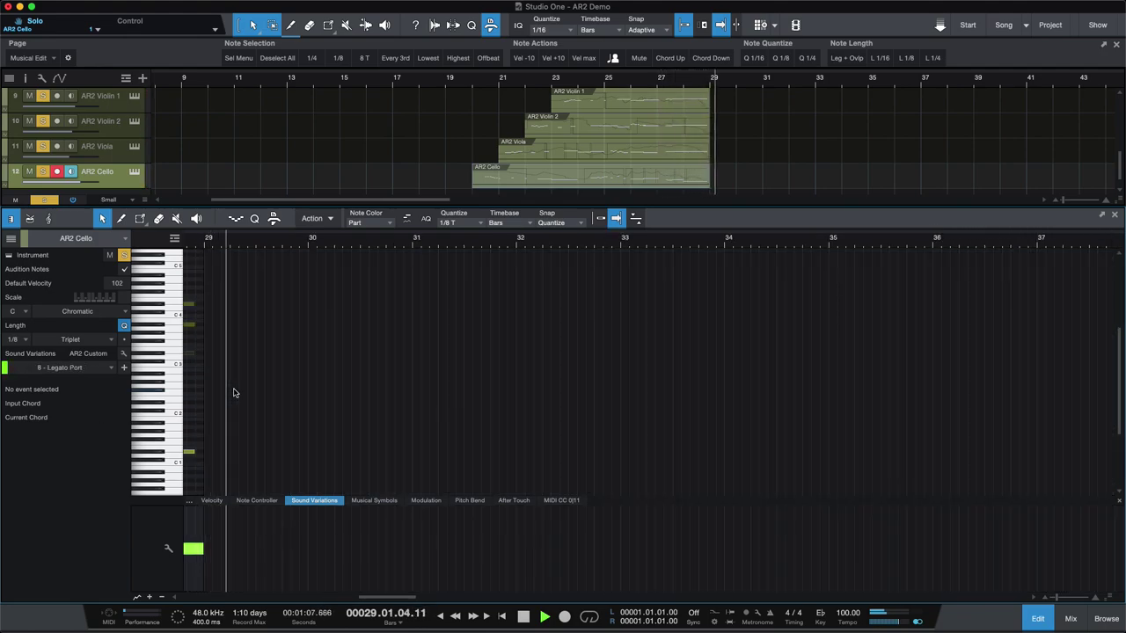
{"action": "key", "text": "space"}
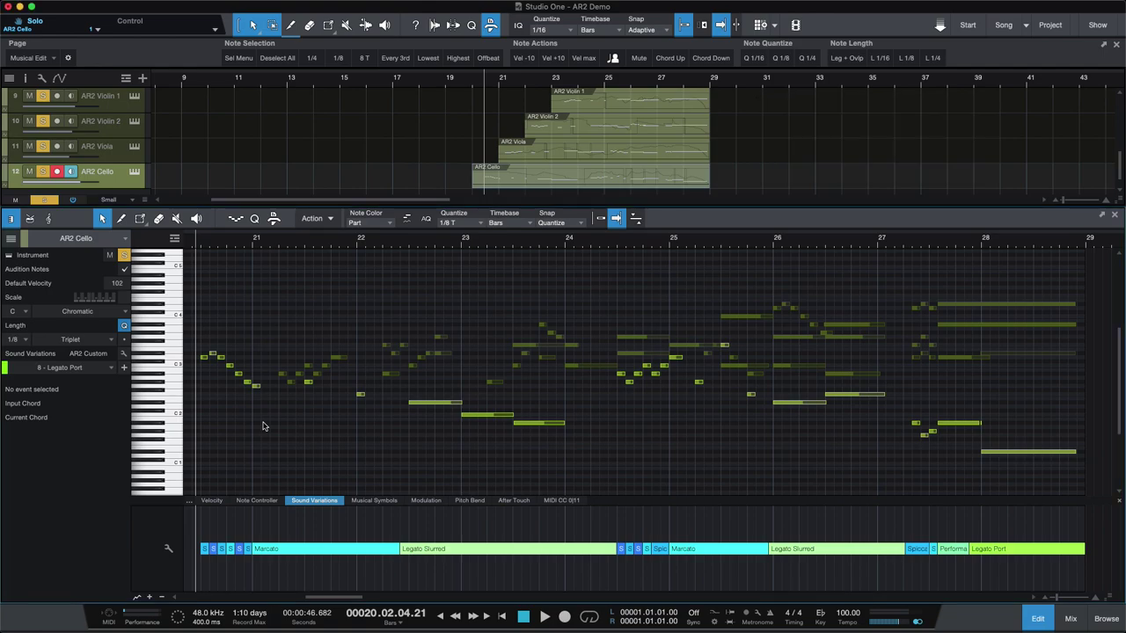
{"action": "key", "text": "w"}
{"action": "key", "text": "w"}
{"action": "key", "text": "w"}
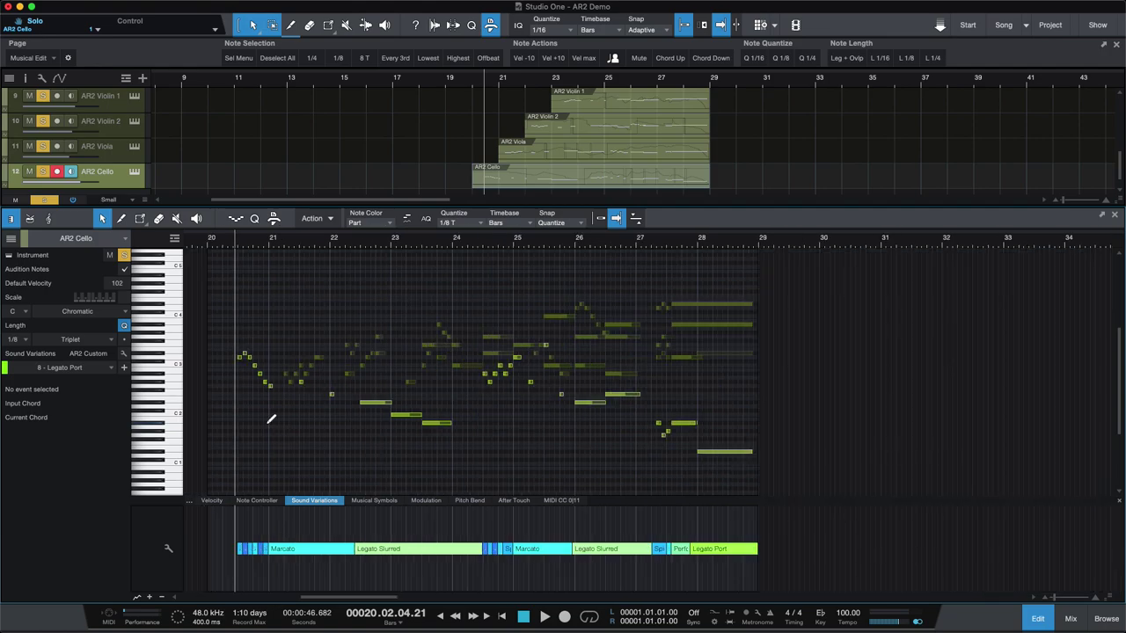
{"action": "scroll", "coordinate": [266, 426], "scroll_direction": "left", "scroll_amount": 1}
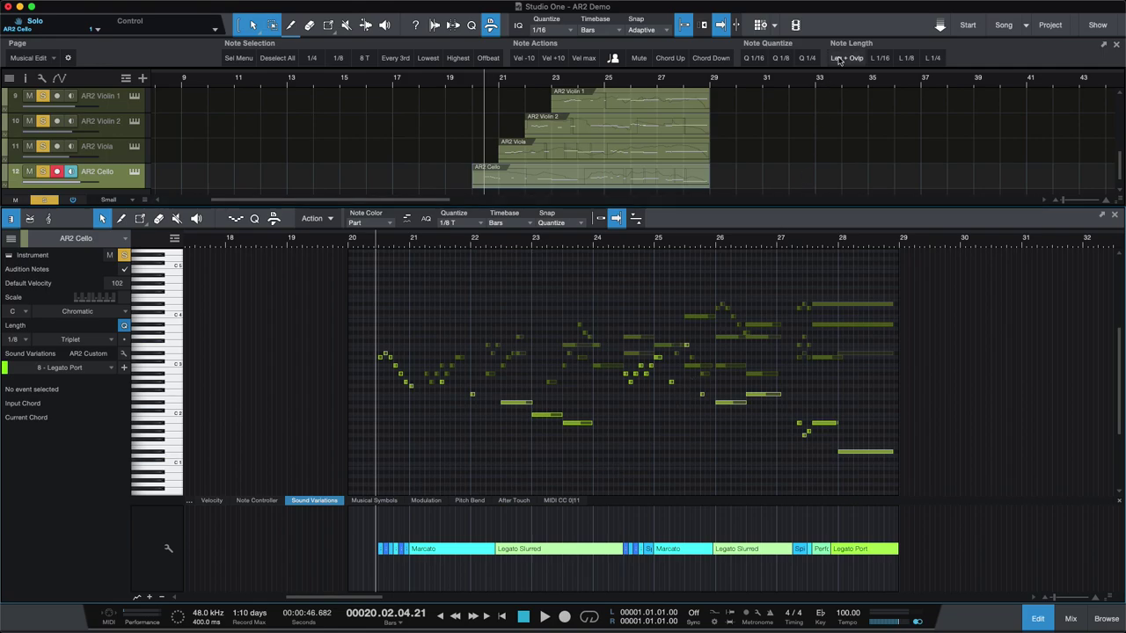
{"action": "mouse_move", "coordinate": [878, 3]}
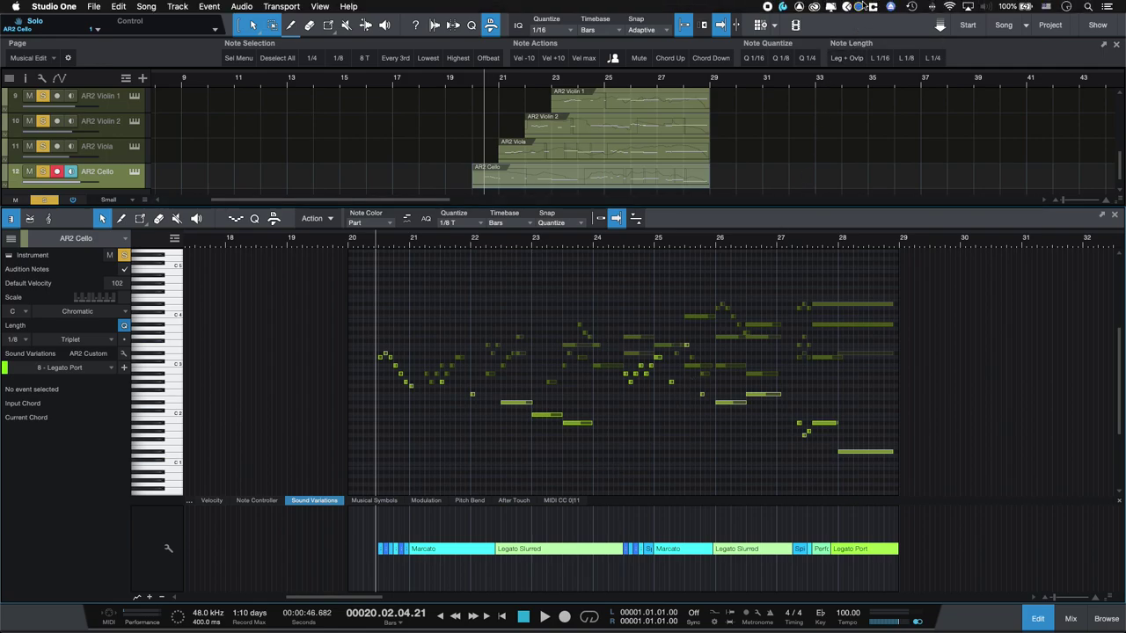